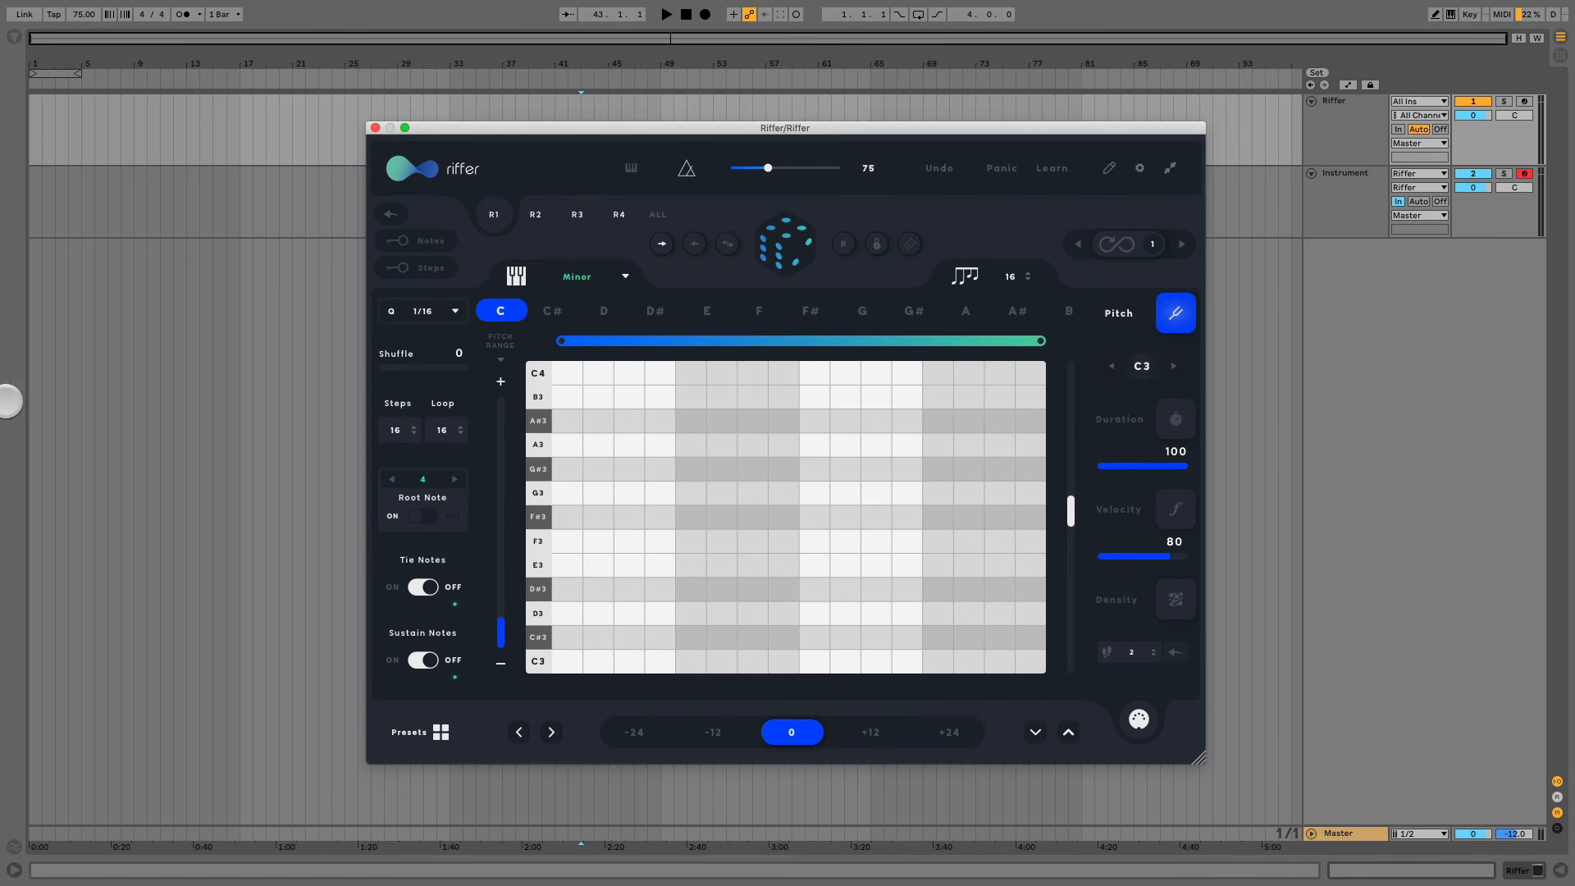
Step: Set the riff's root note to F and its scale to Lydian
click(759, 308)
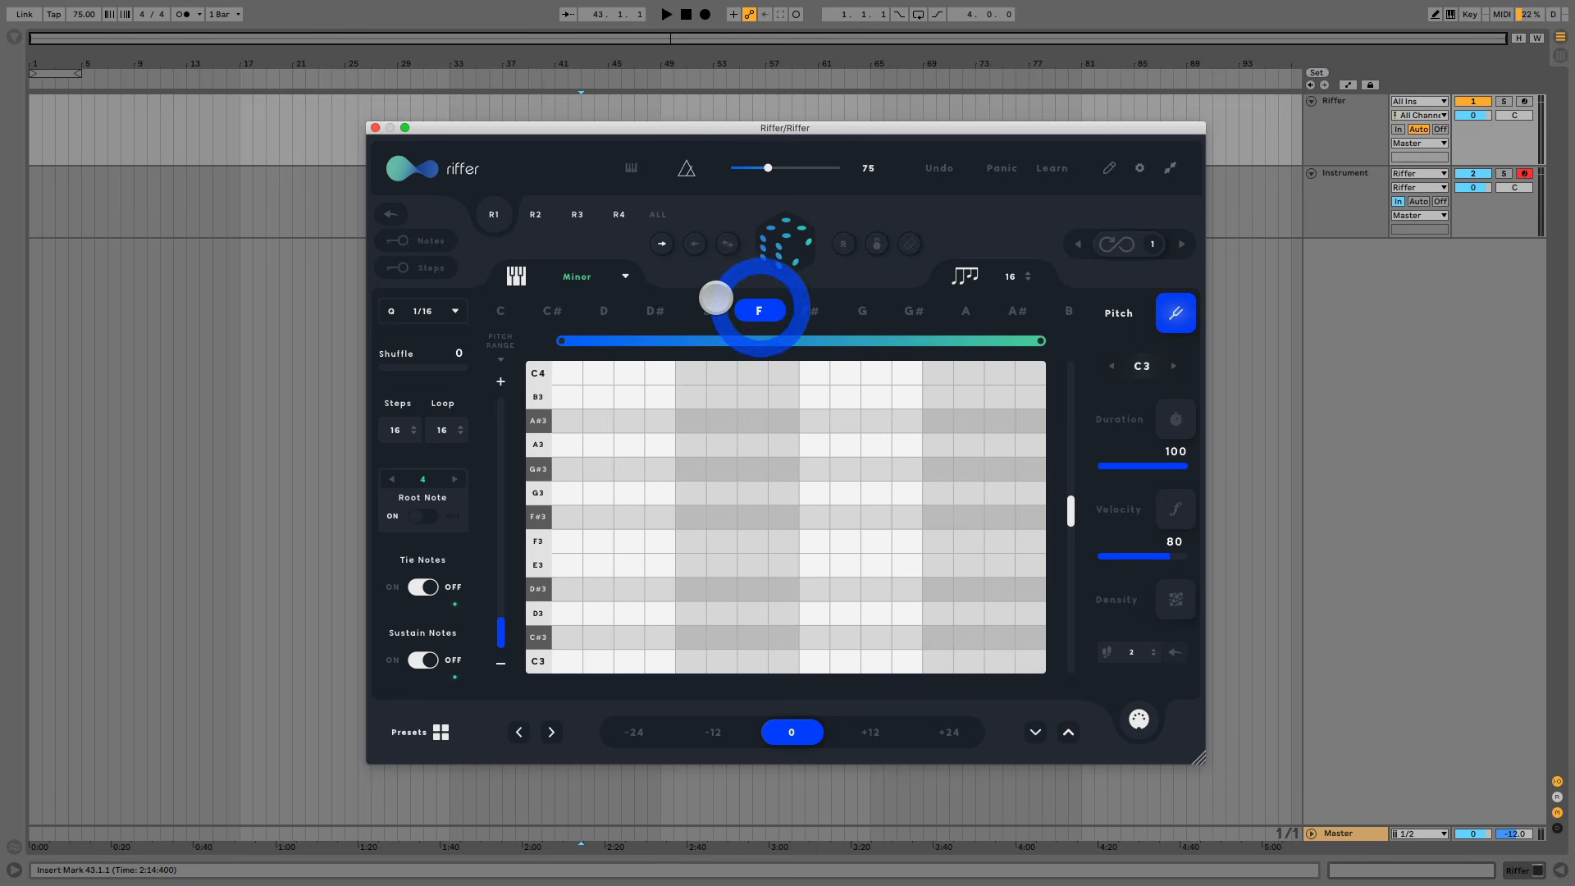
click(607, 276)
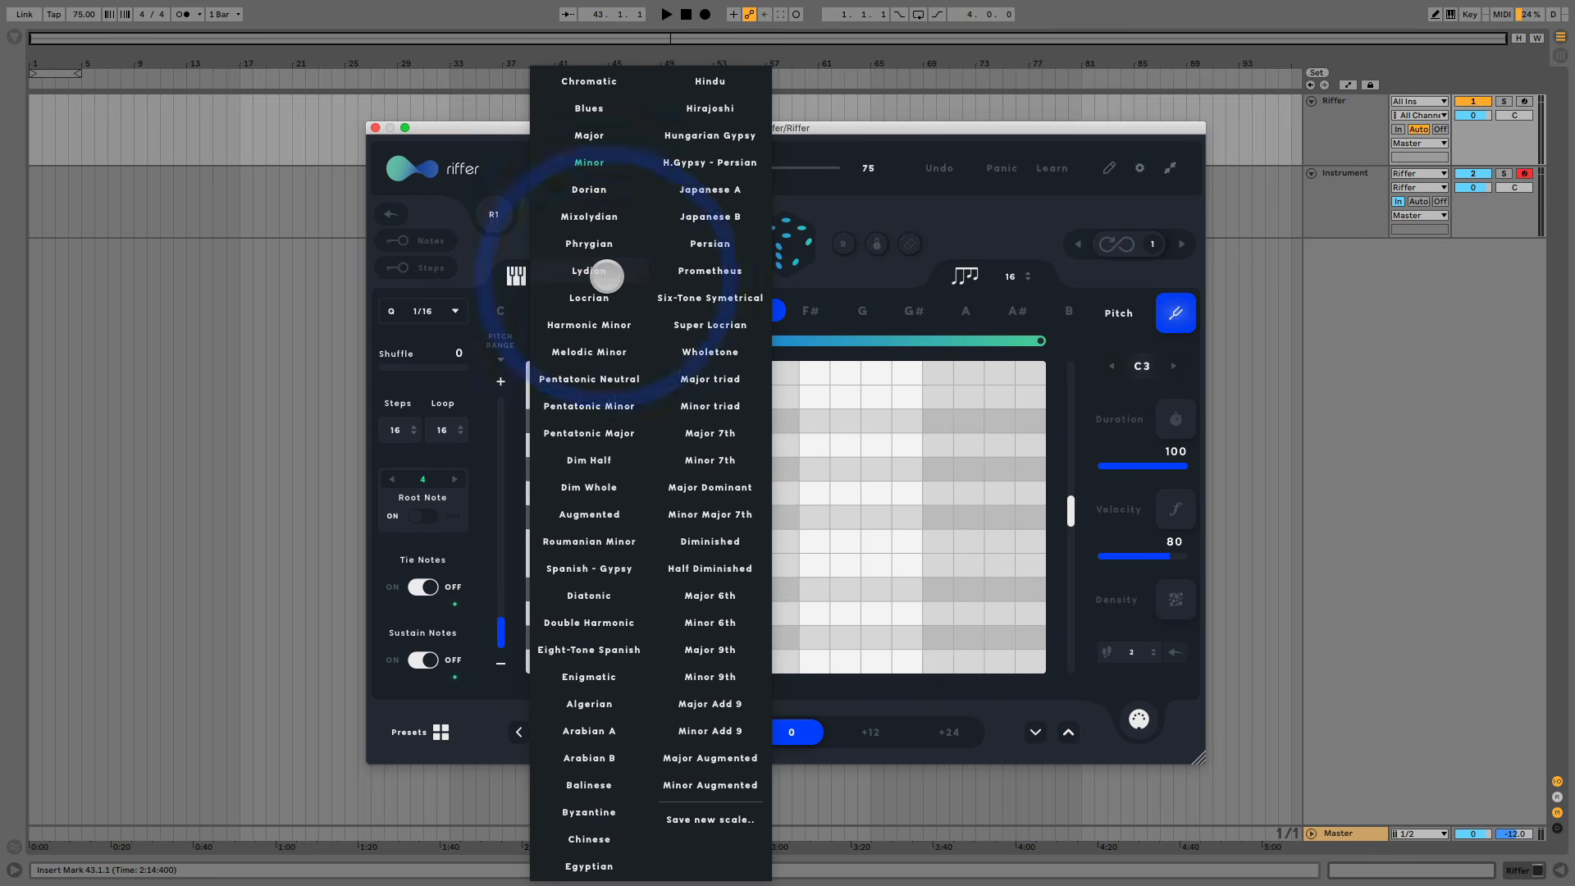
click(607, 275)
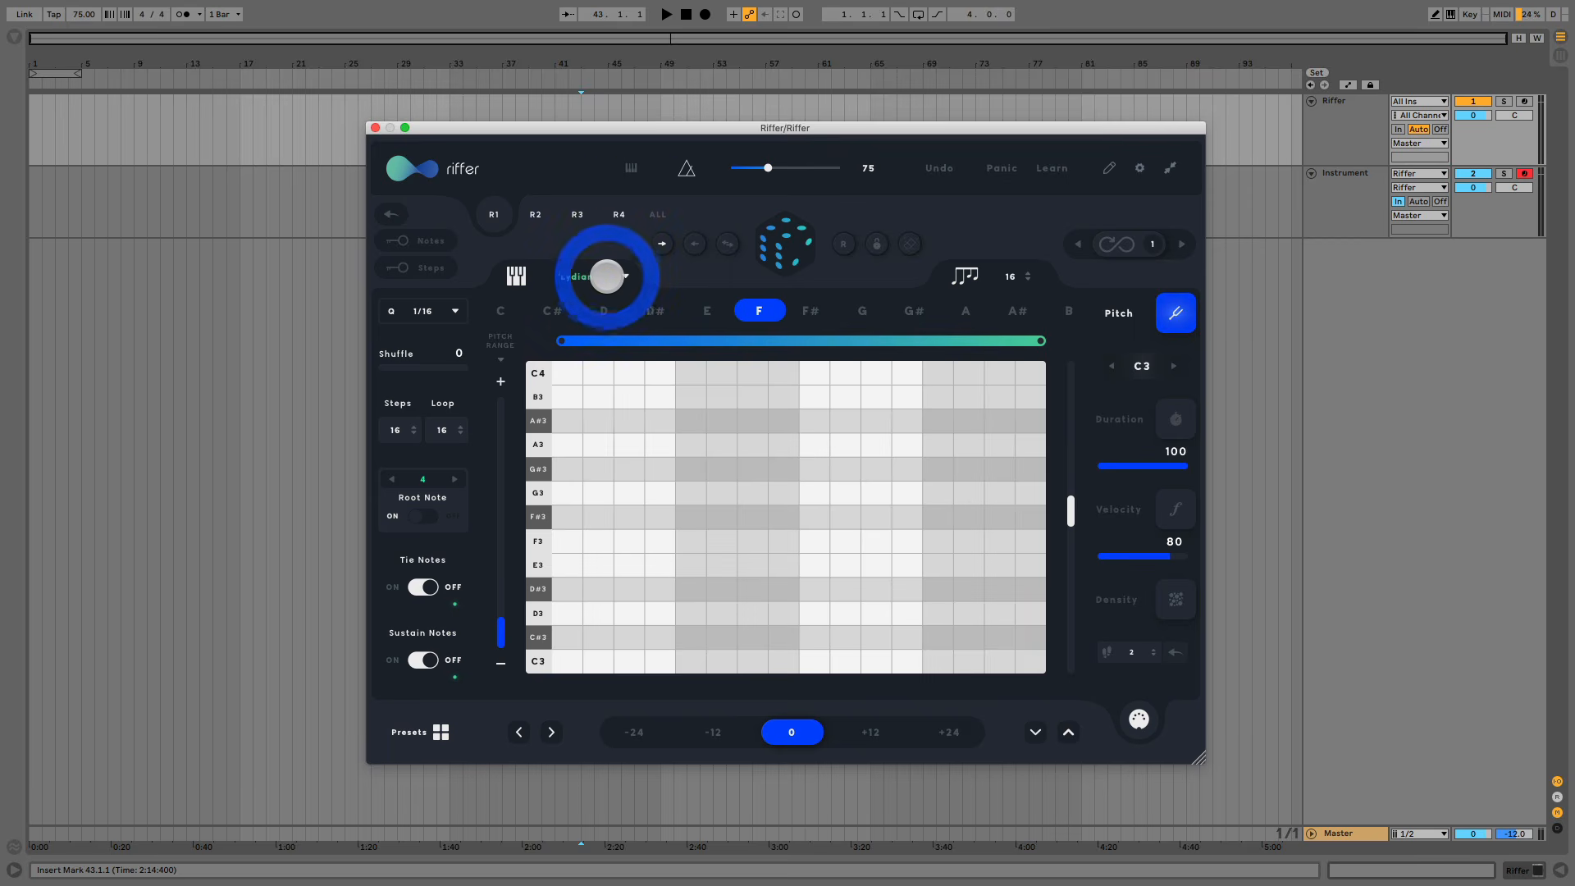
Step: Generate a random riff, start playback and randomize the riff twice more while it plays
click(786, 241)
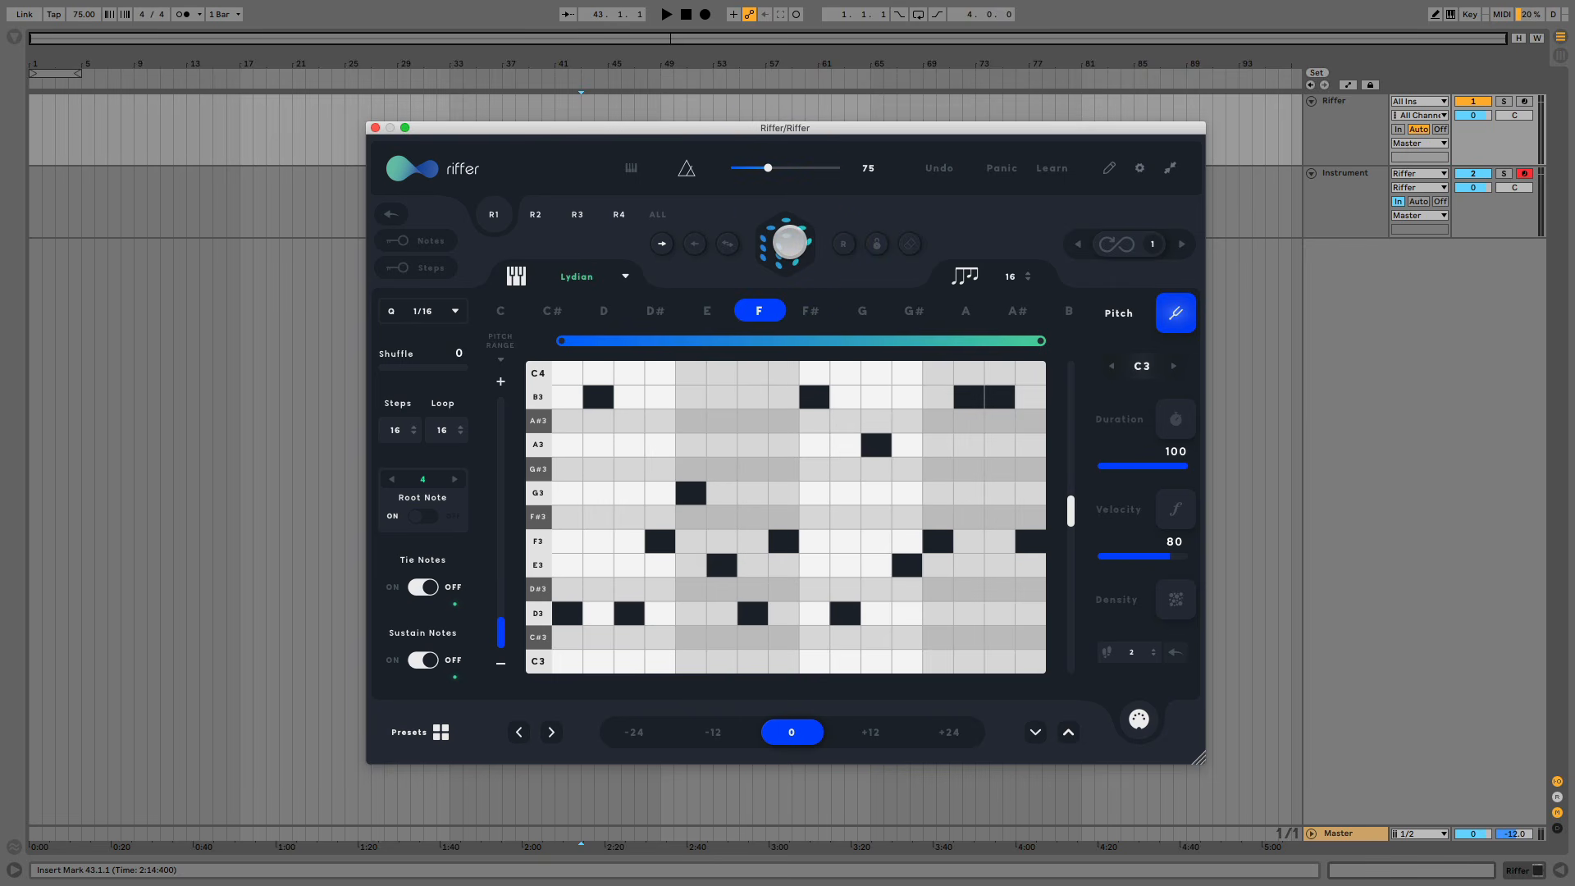
key(space)
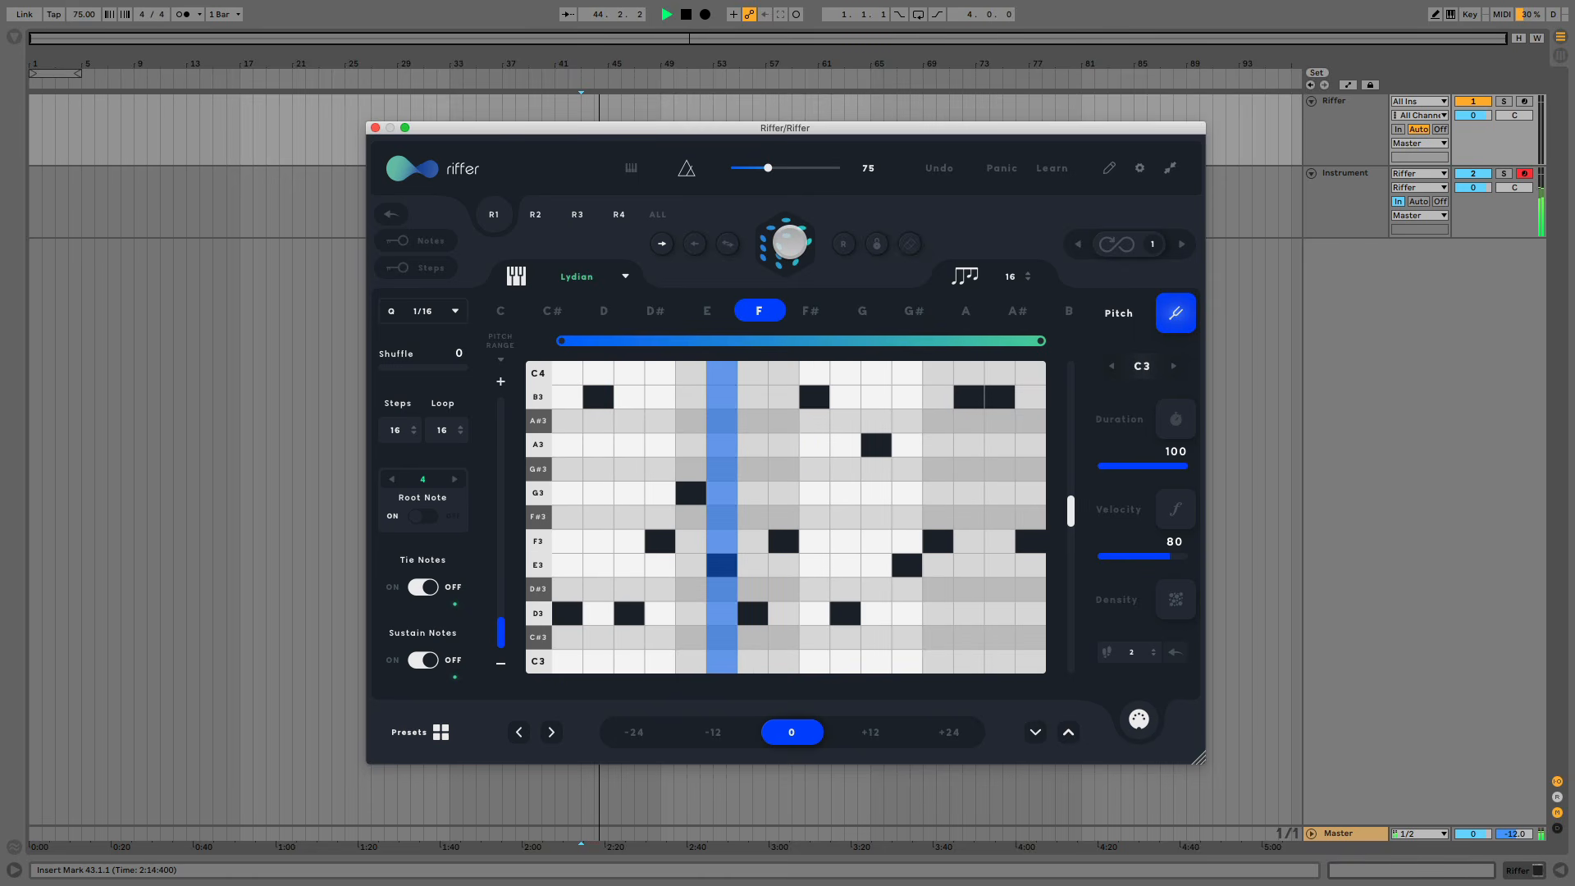
click(789, 242)
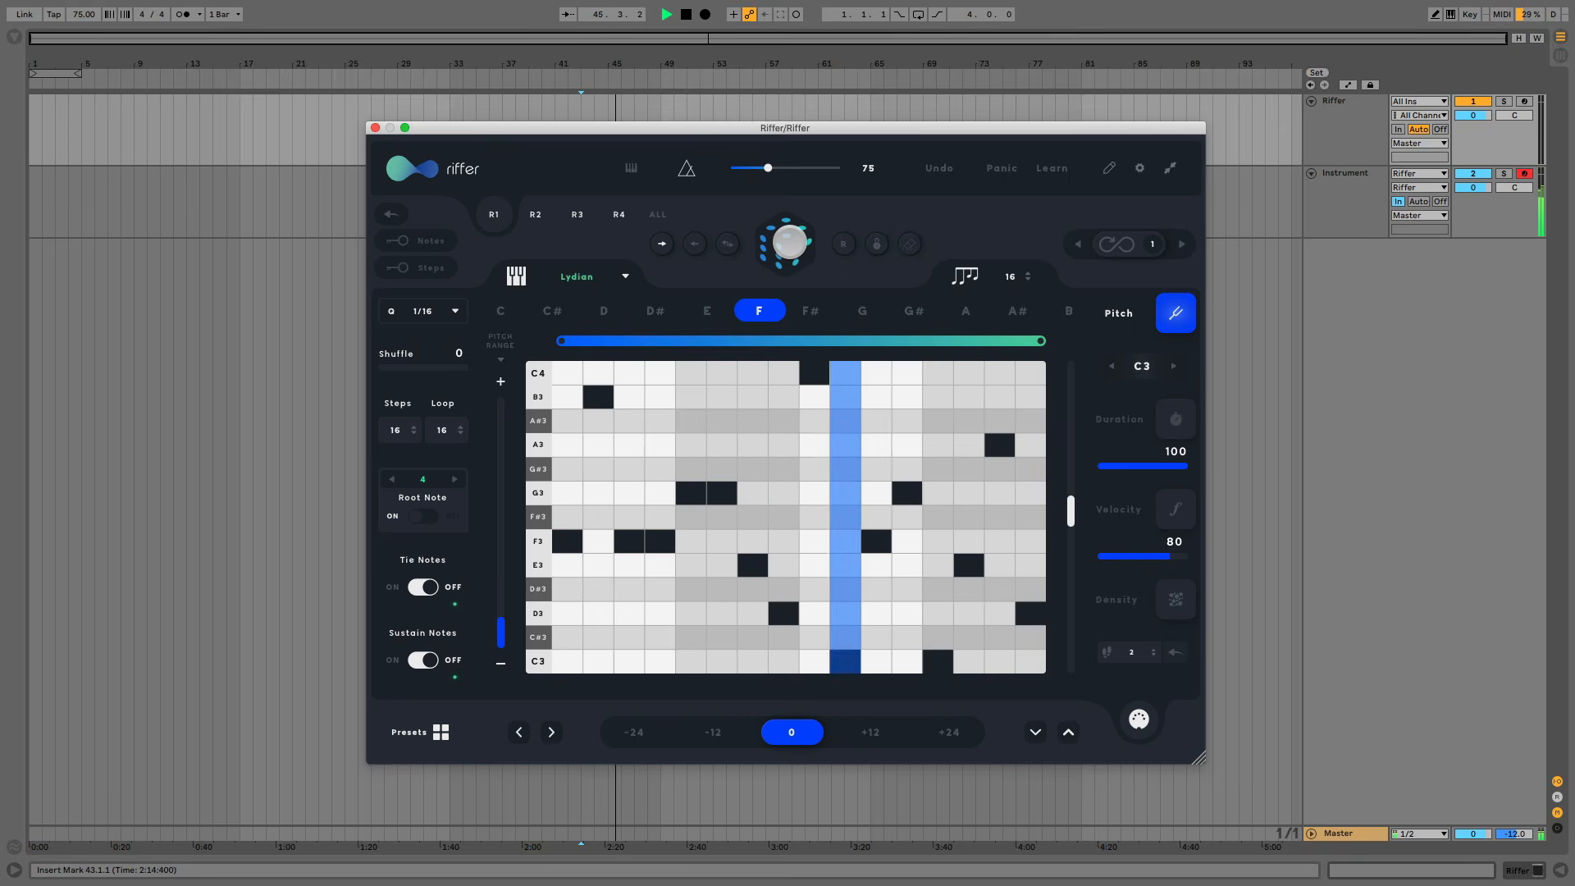
click(789, 242)
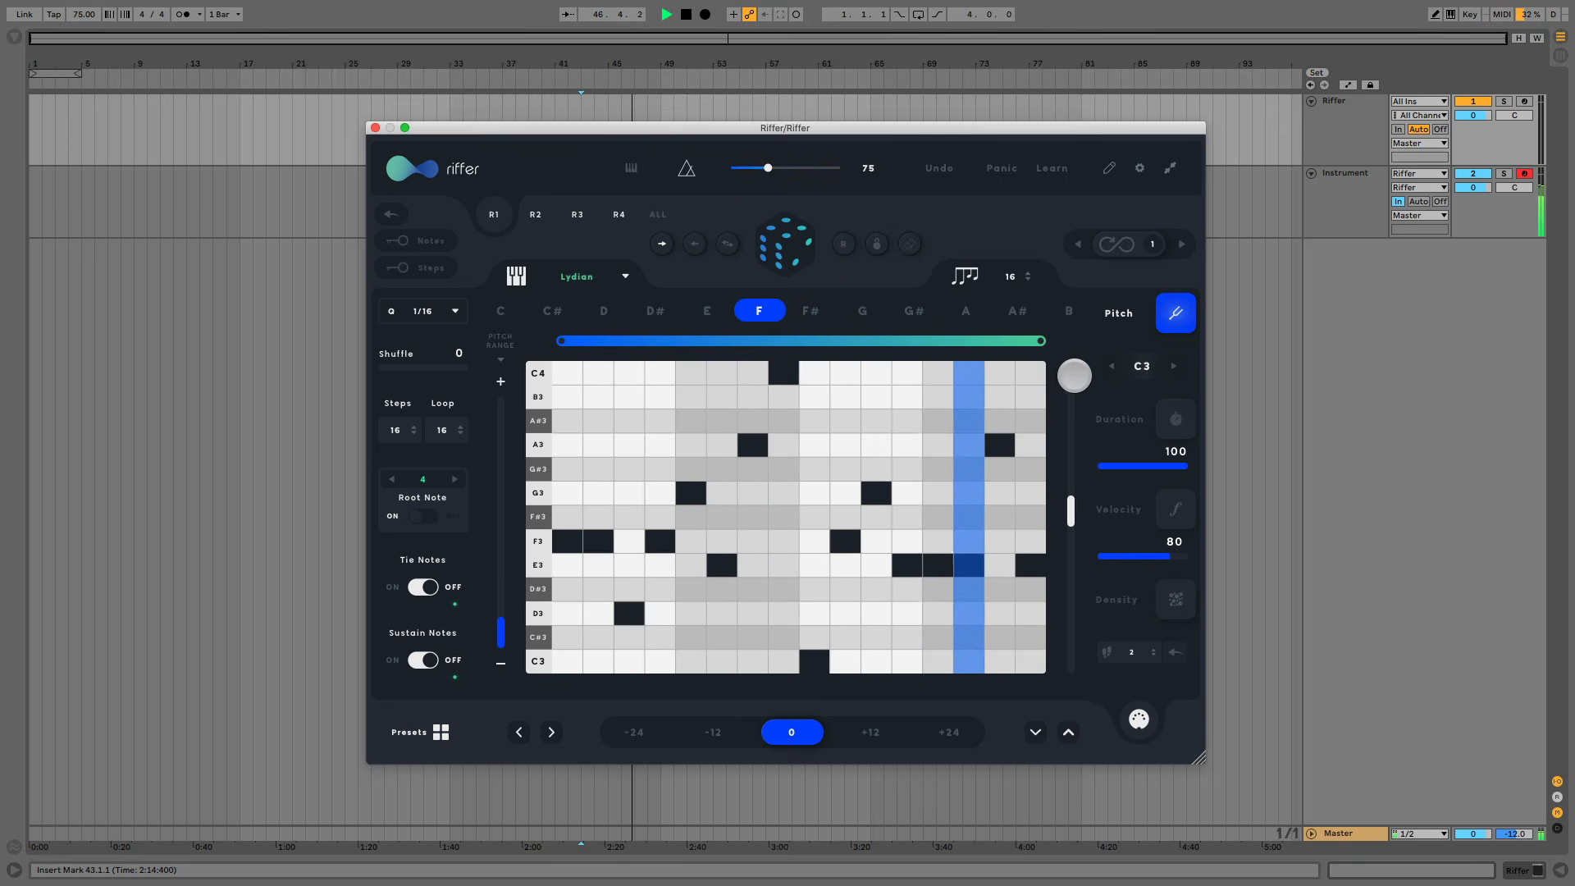
Step: Display the note durations and randomize the riff, and do the same with the velocities displayed
click(1137, 420)
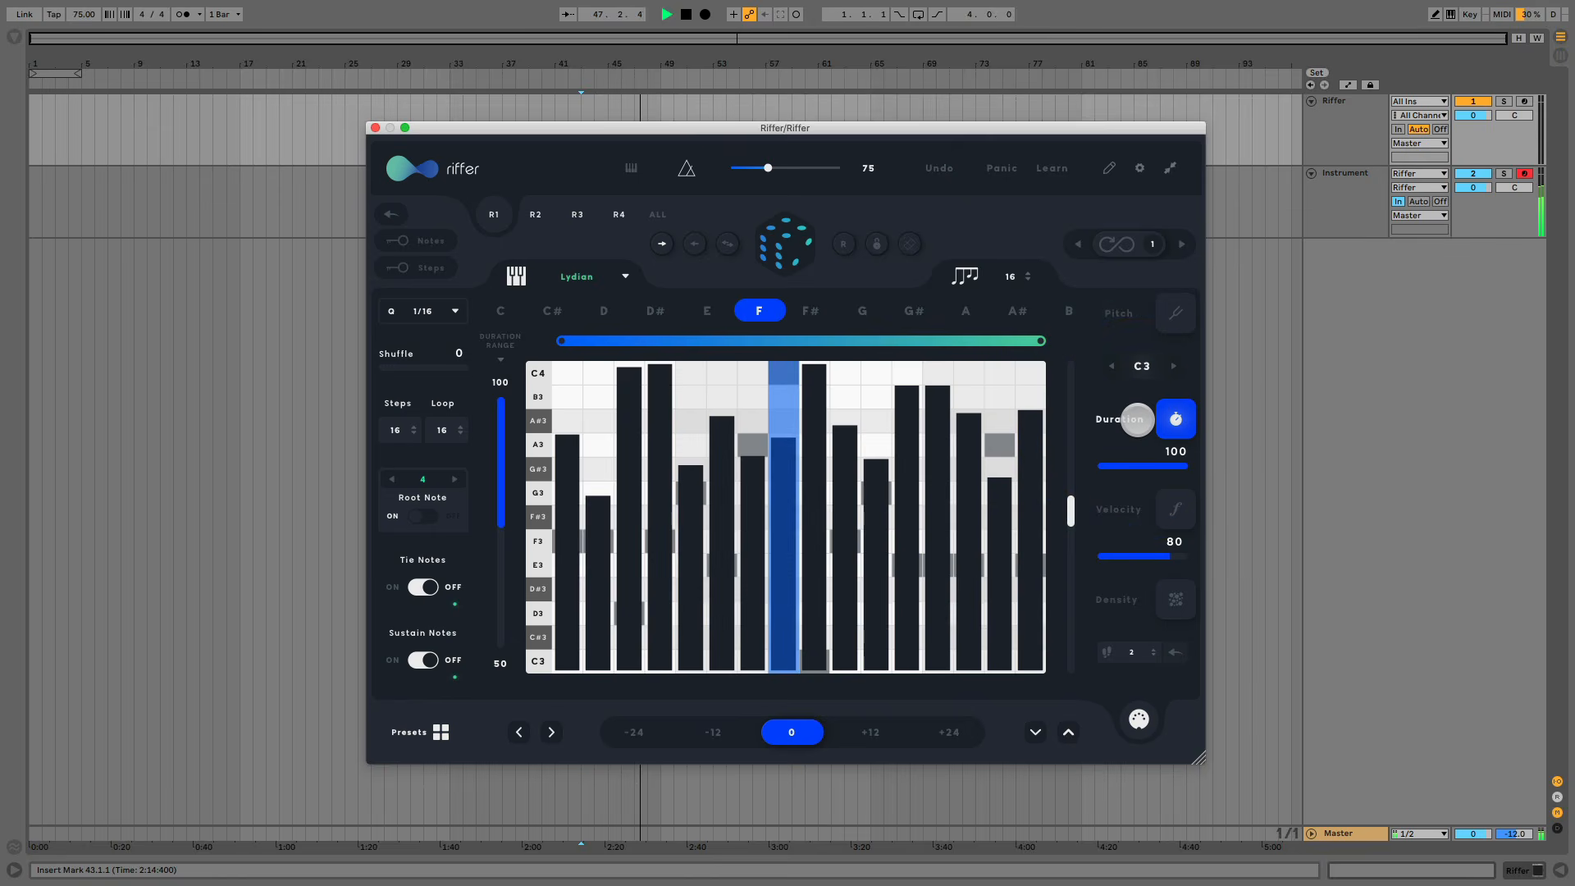
click(779, 242)
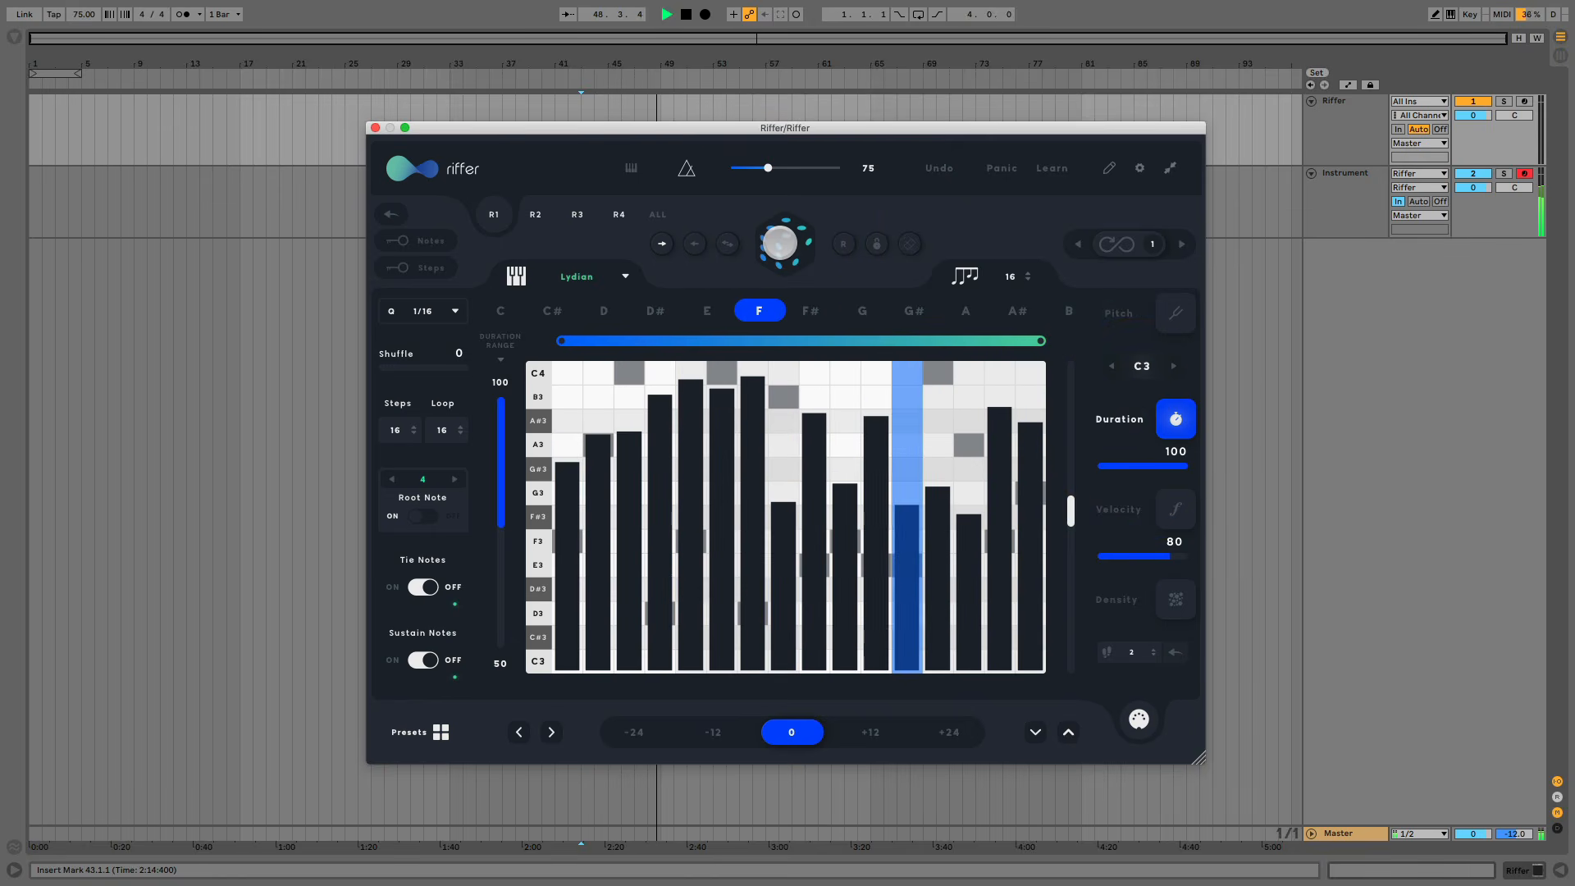
click(1117, 509)
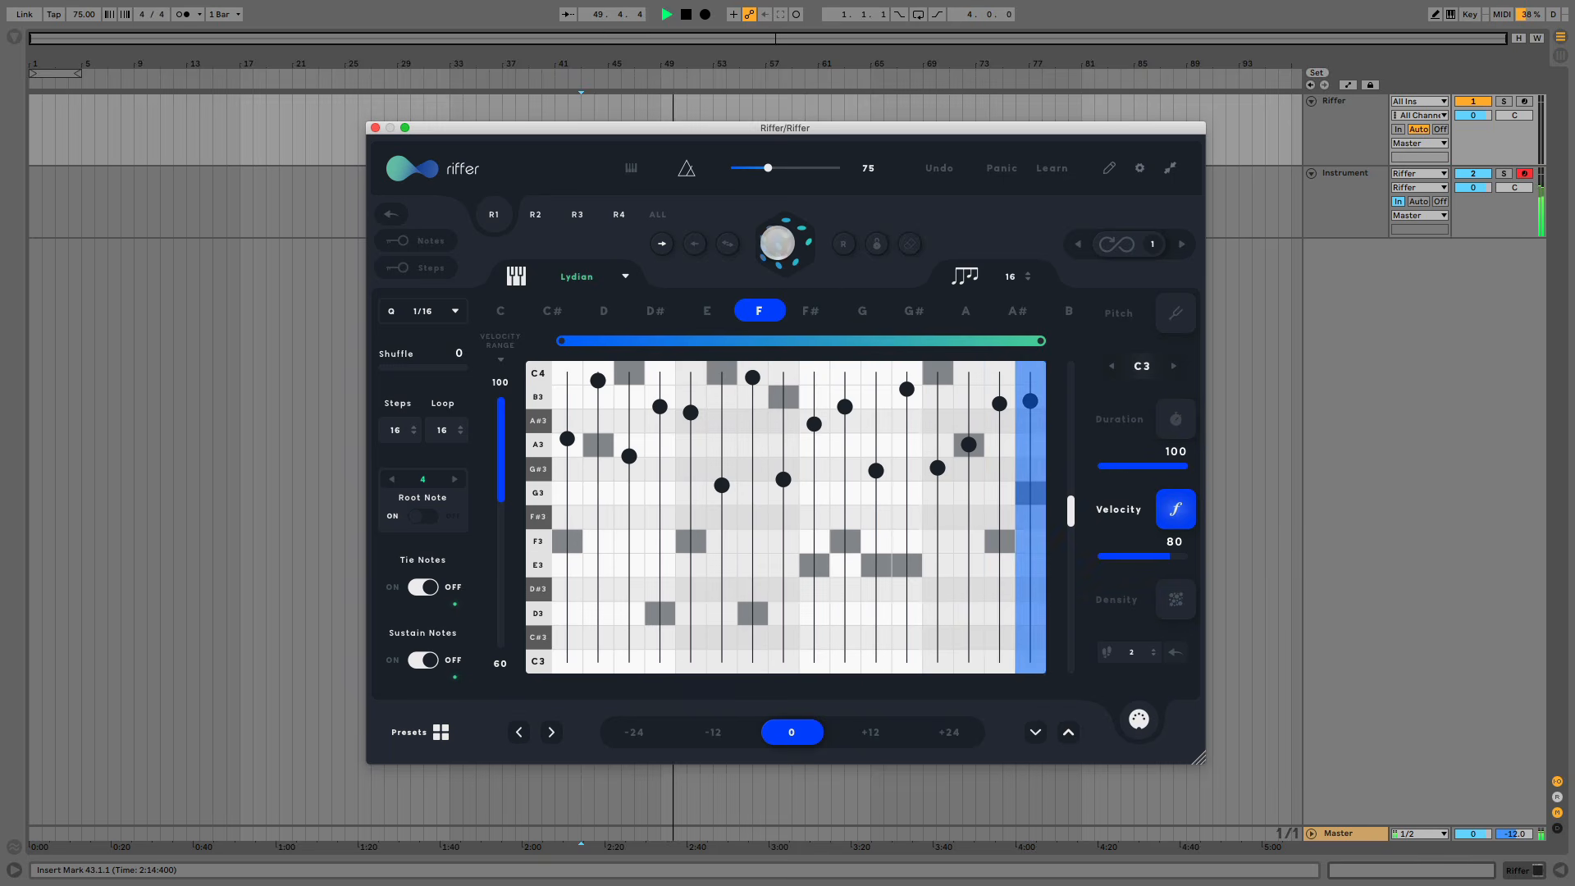
click(782, 245)
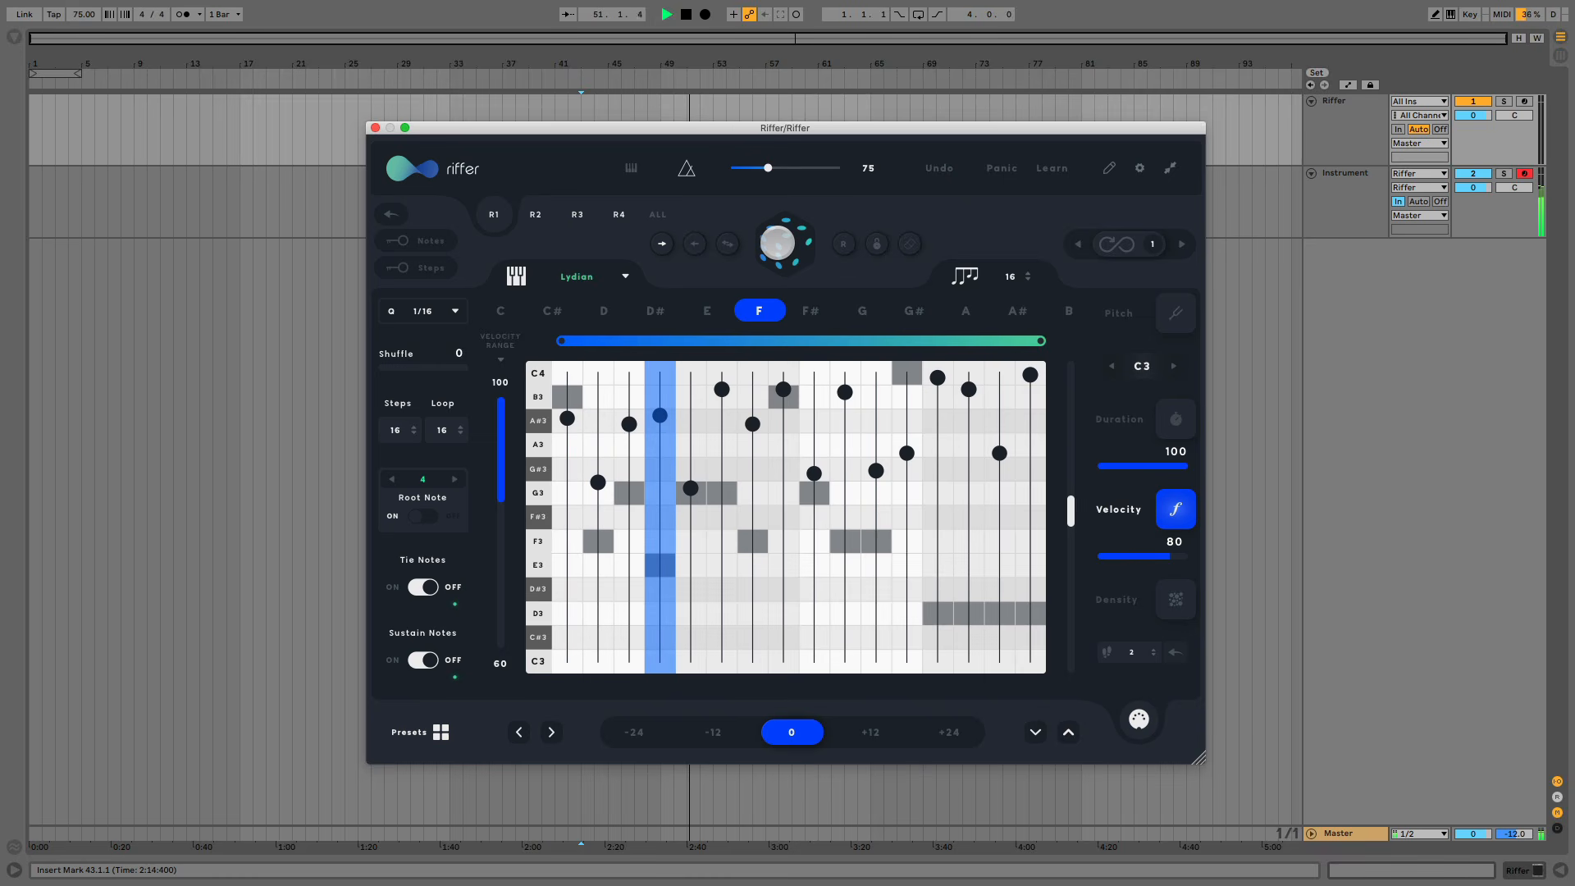
Step: Display the note densities, randomize the riff again and stop playback
click(1144, 597)
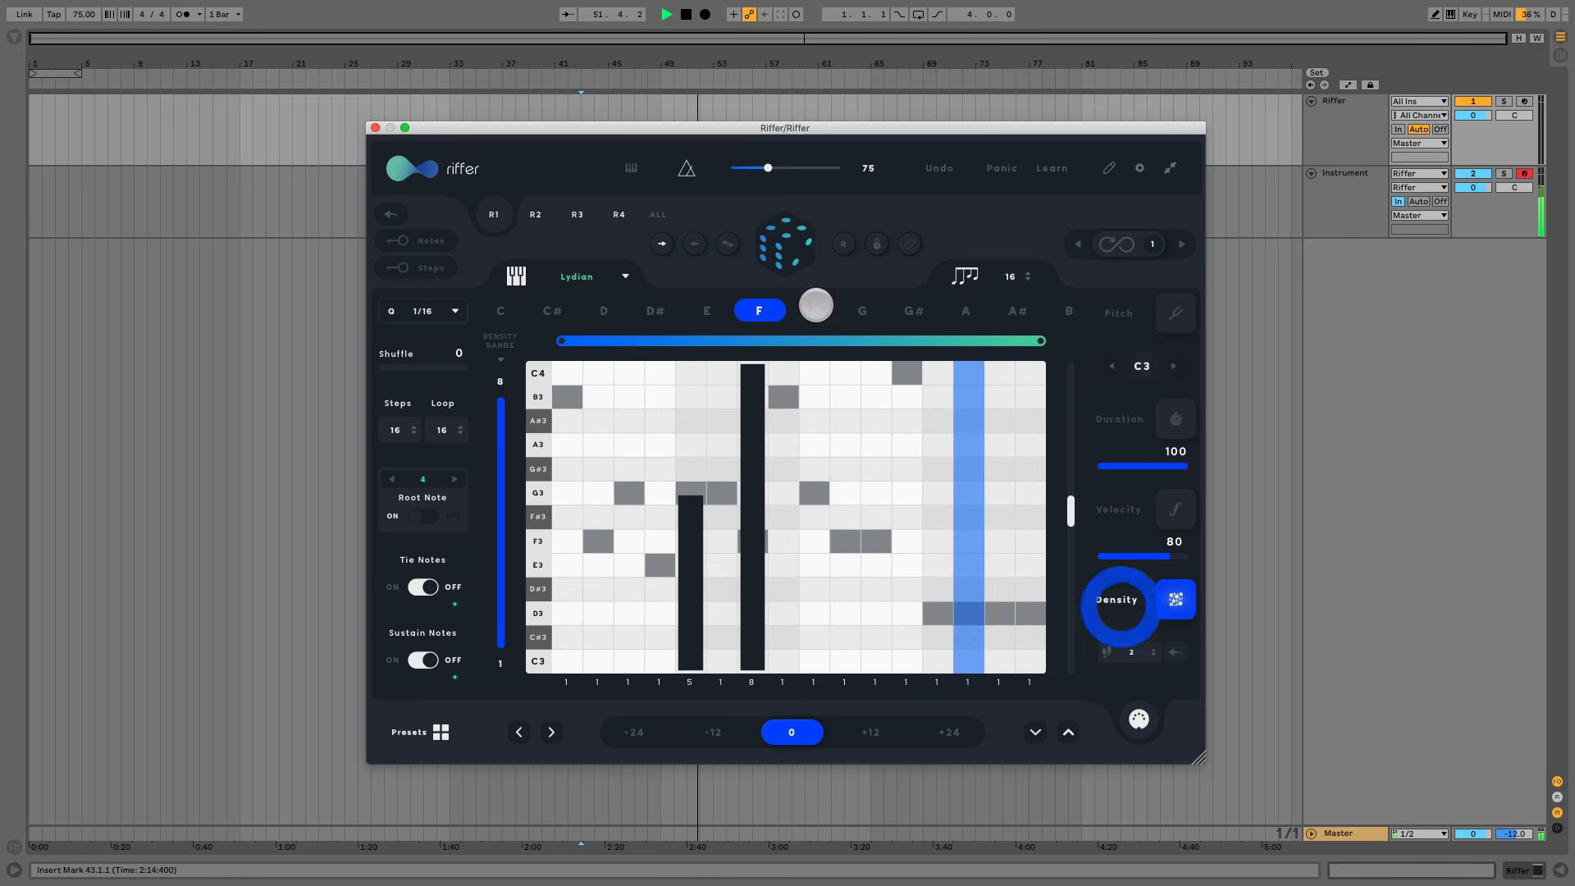
click(783, 242)
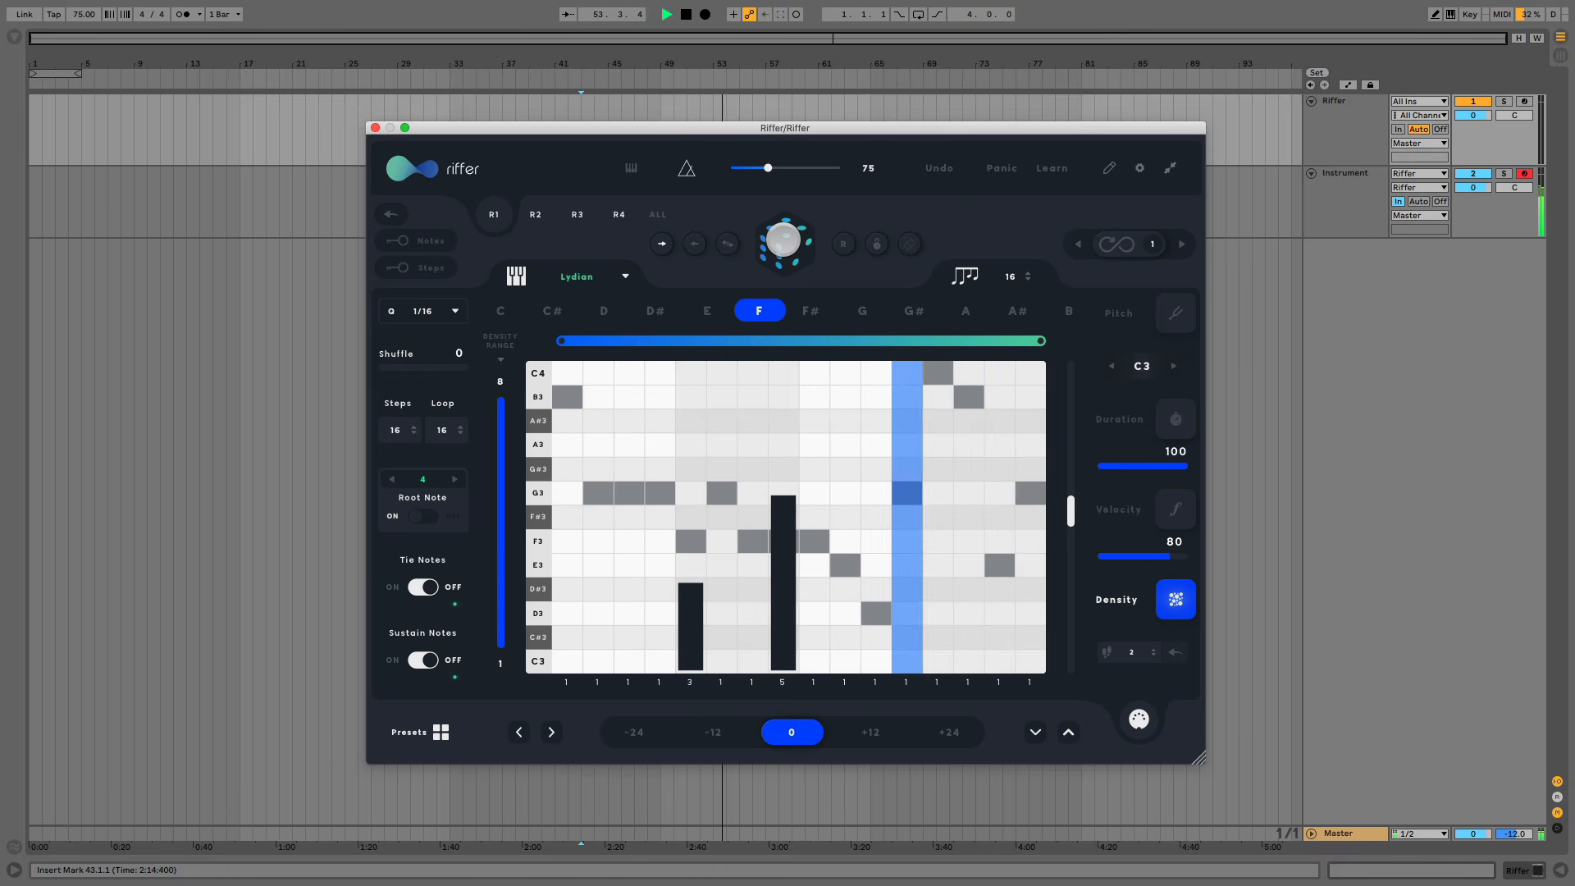
key(space)
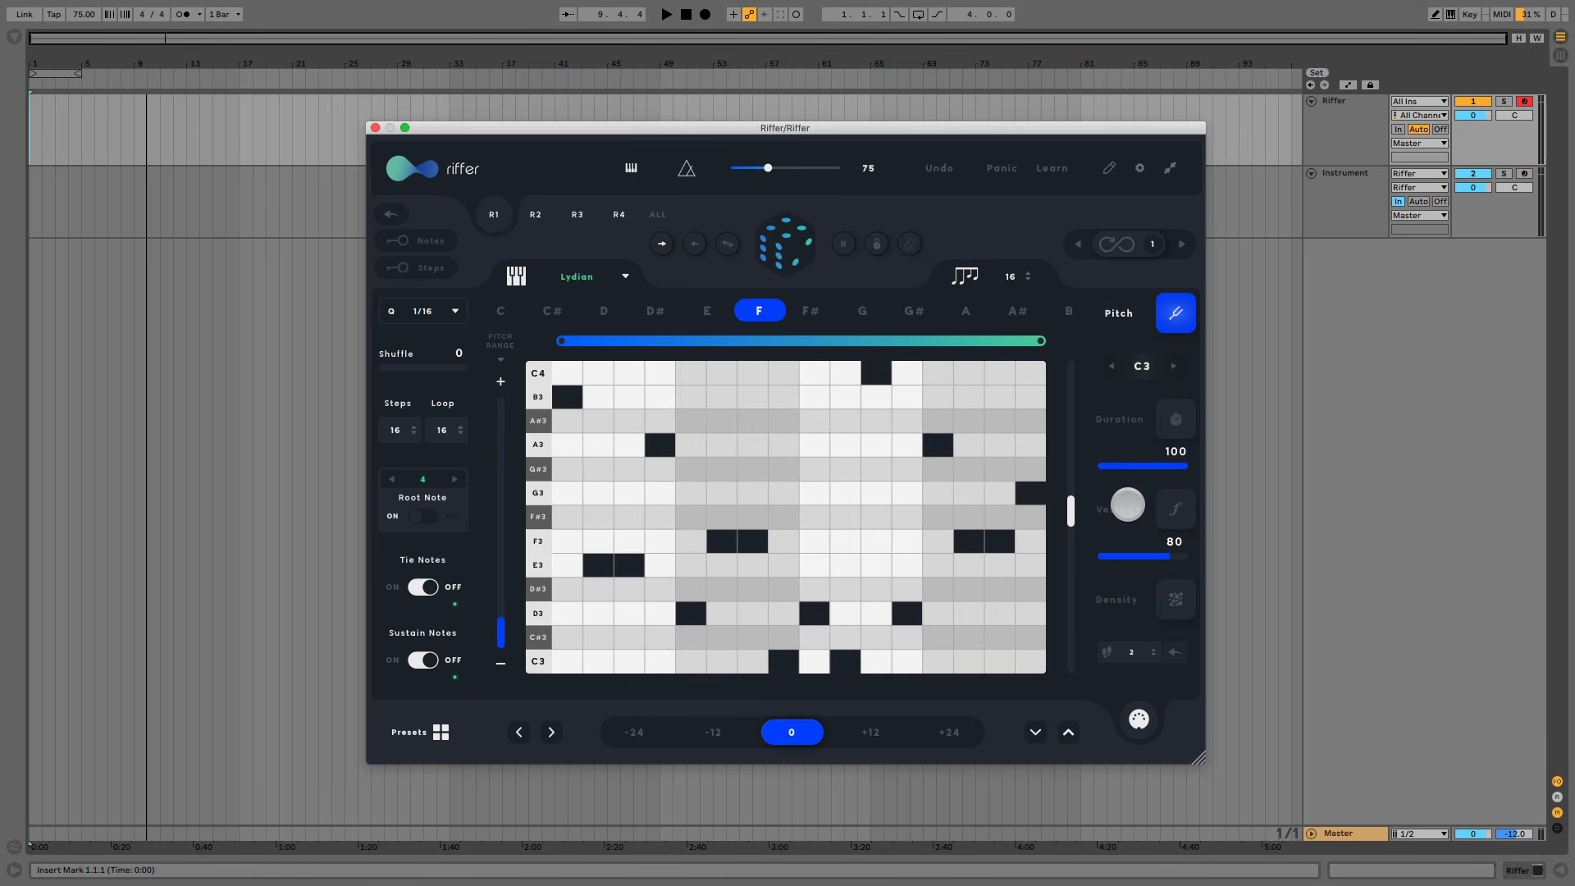
Step: Lock the velocity values and randomize the rest of the riff three times
click(1128, 504)
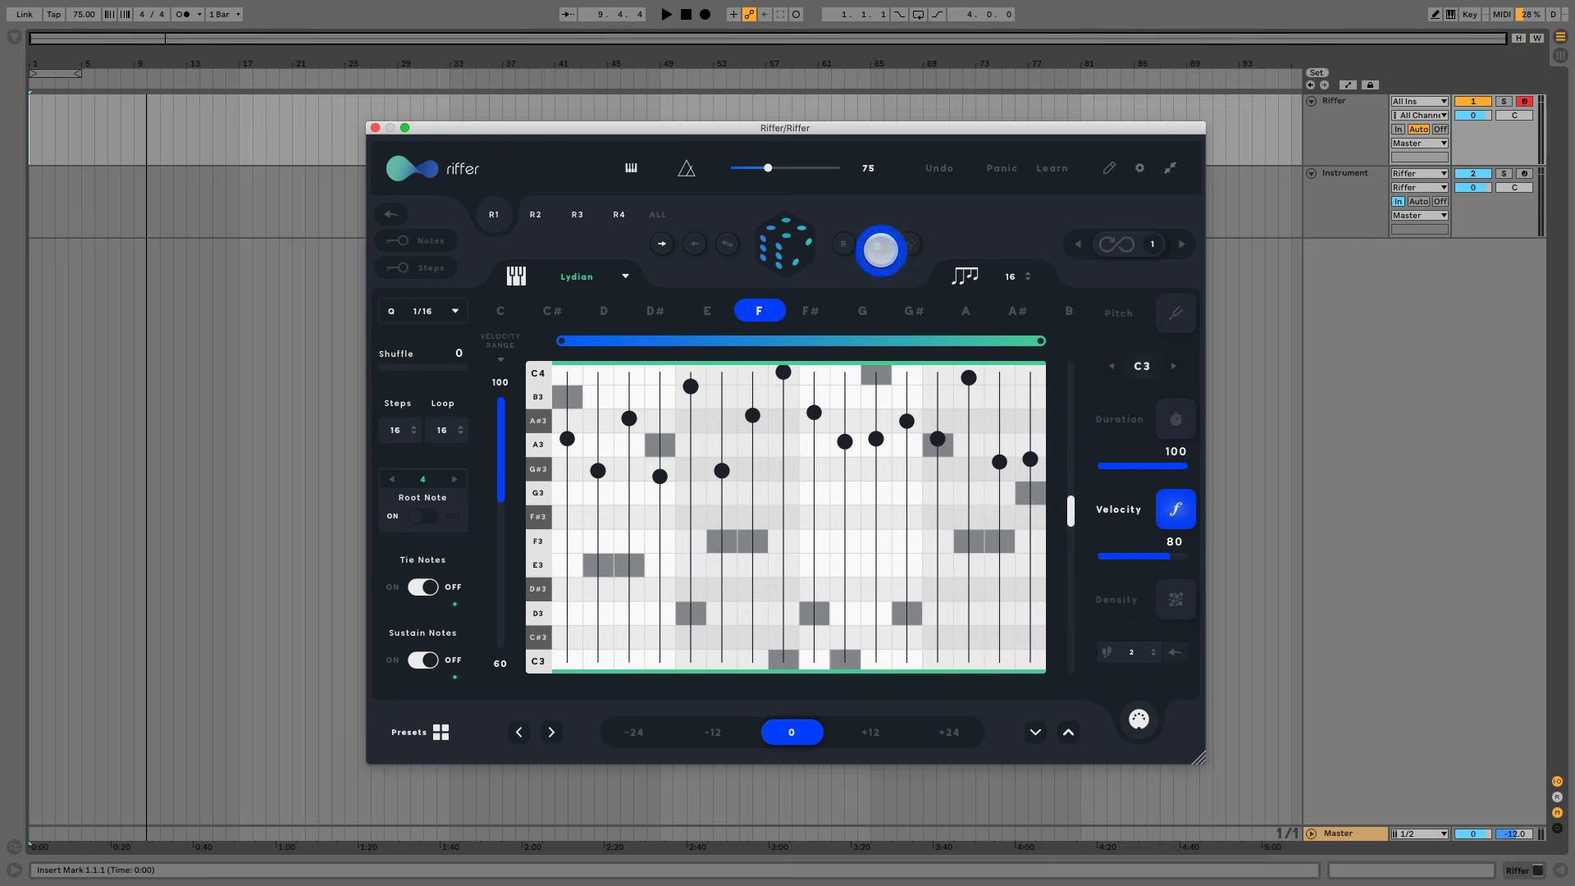
click(792, 251)
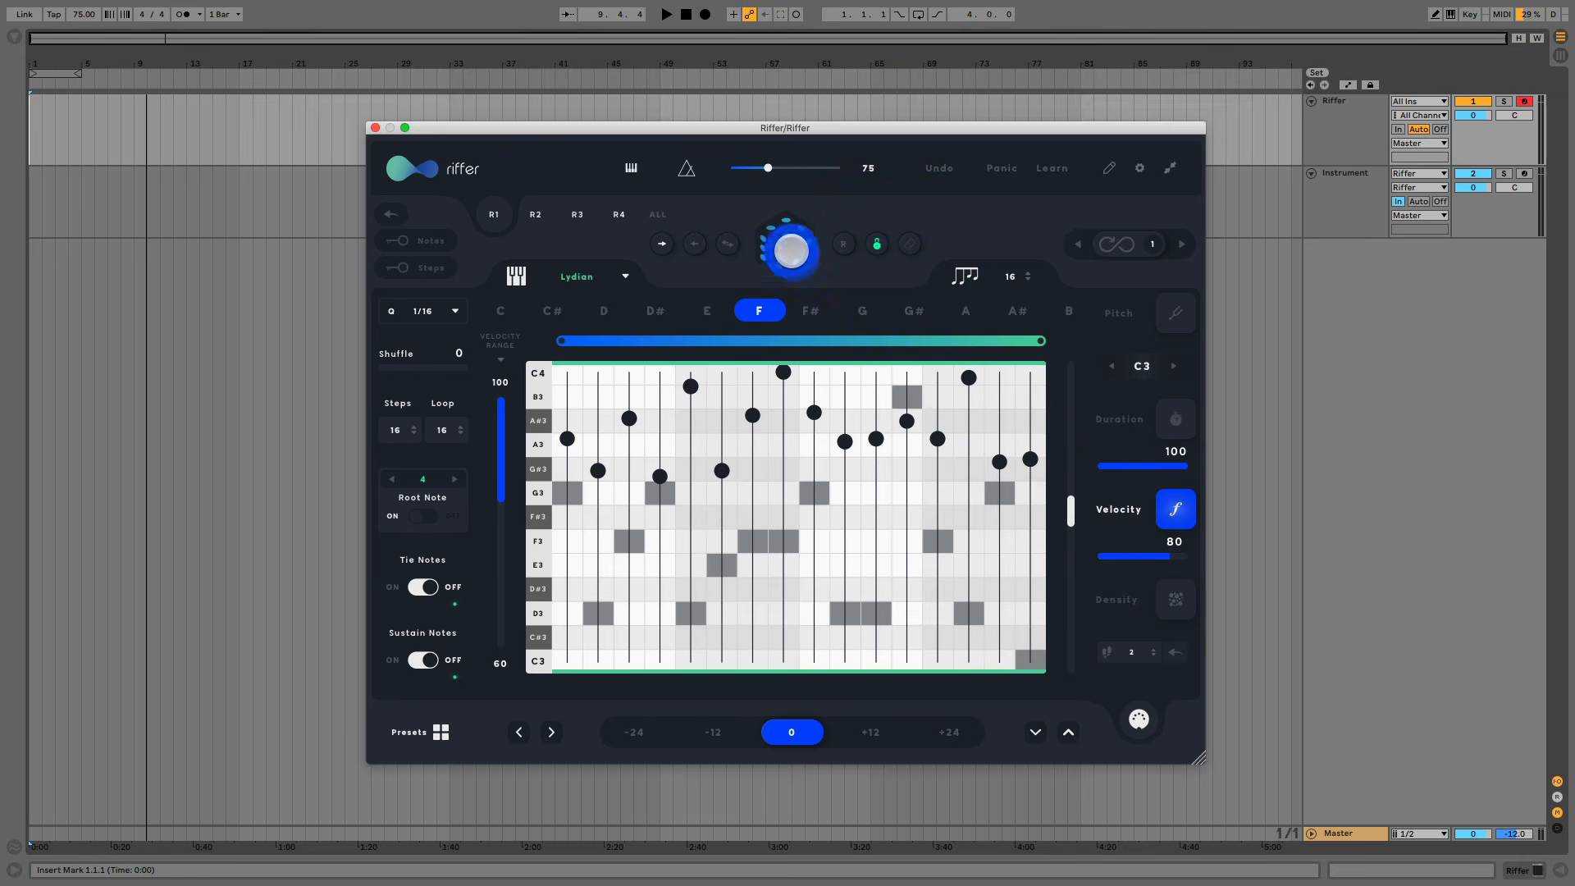
click(792, 250)
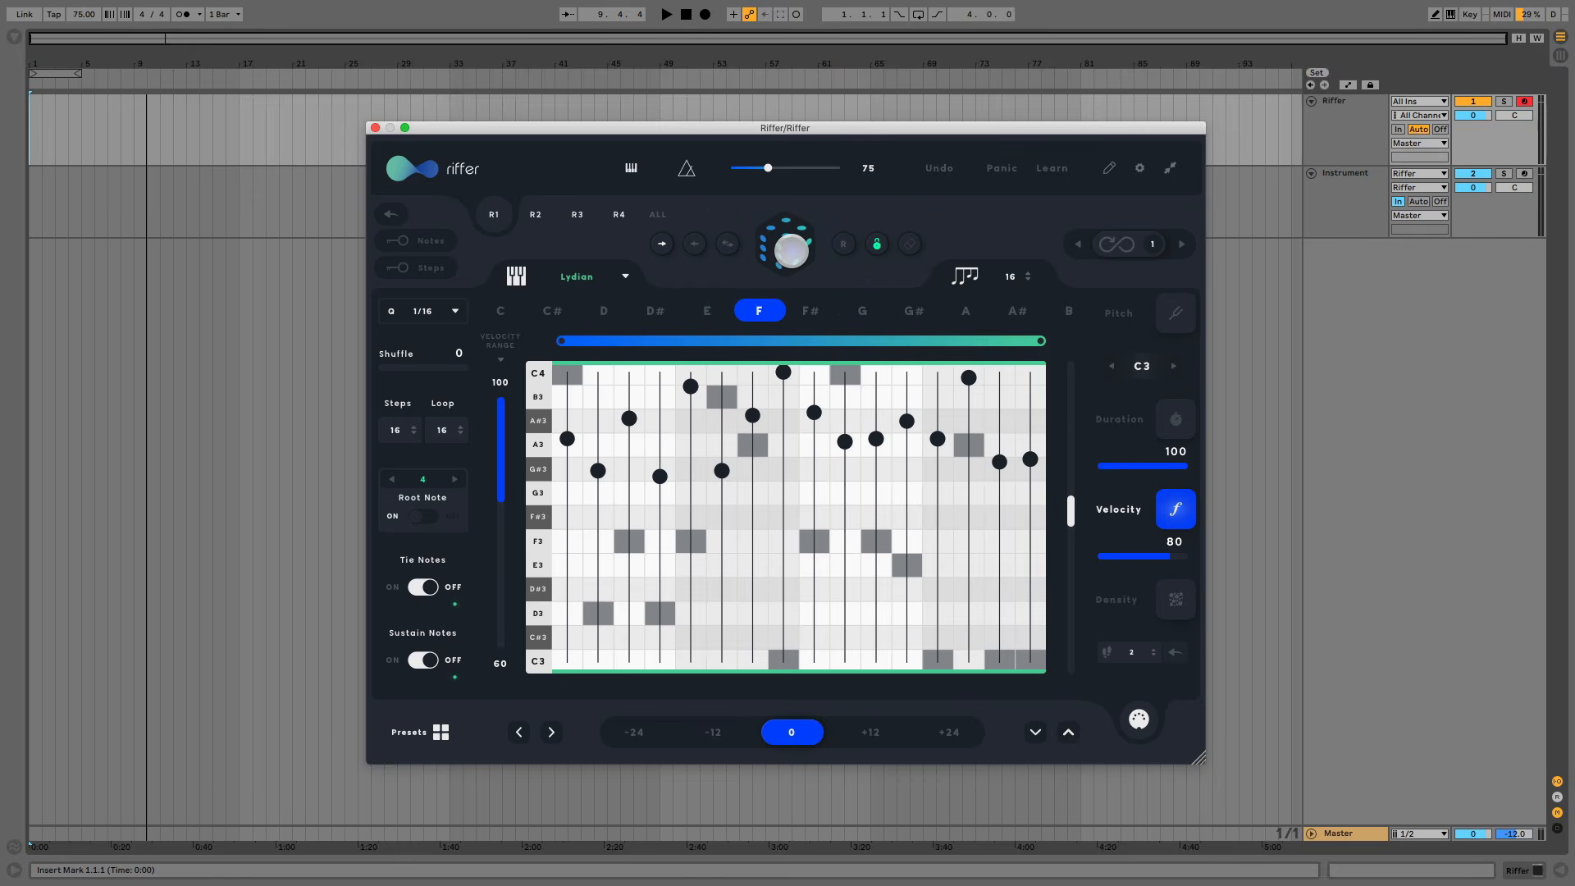
click(791, 250)
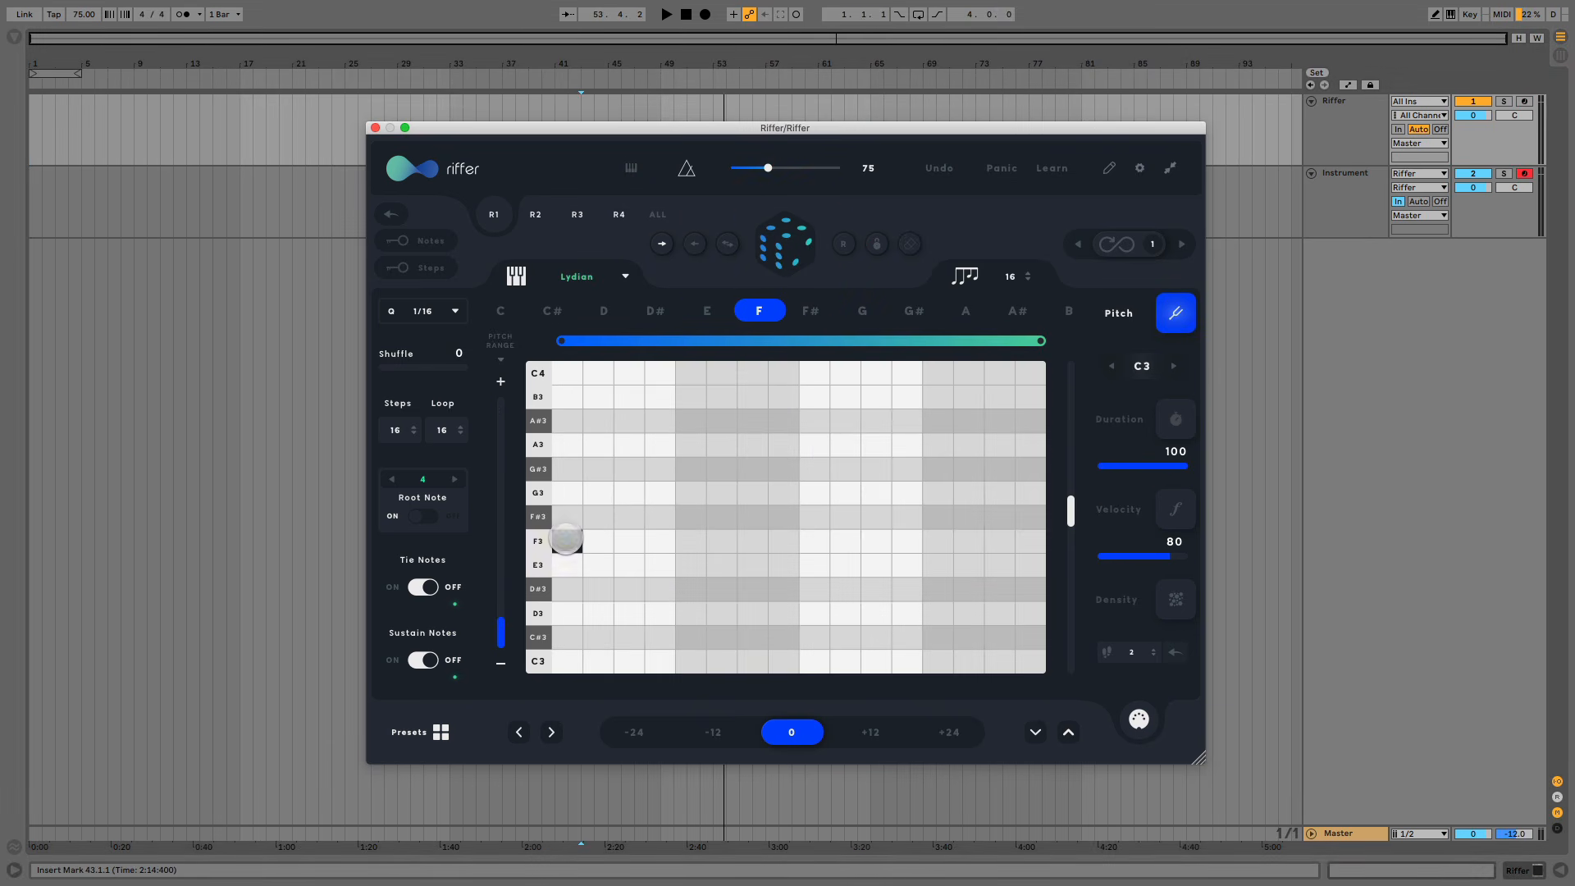
Step: Place notes on F3, G3, A#3 and D#3 in the empty pitch grid and save them as a new custom scale
click(566, 539)
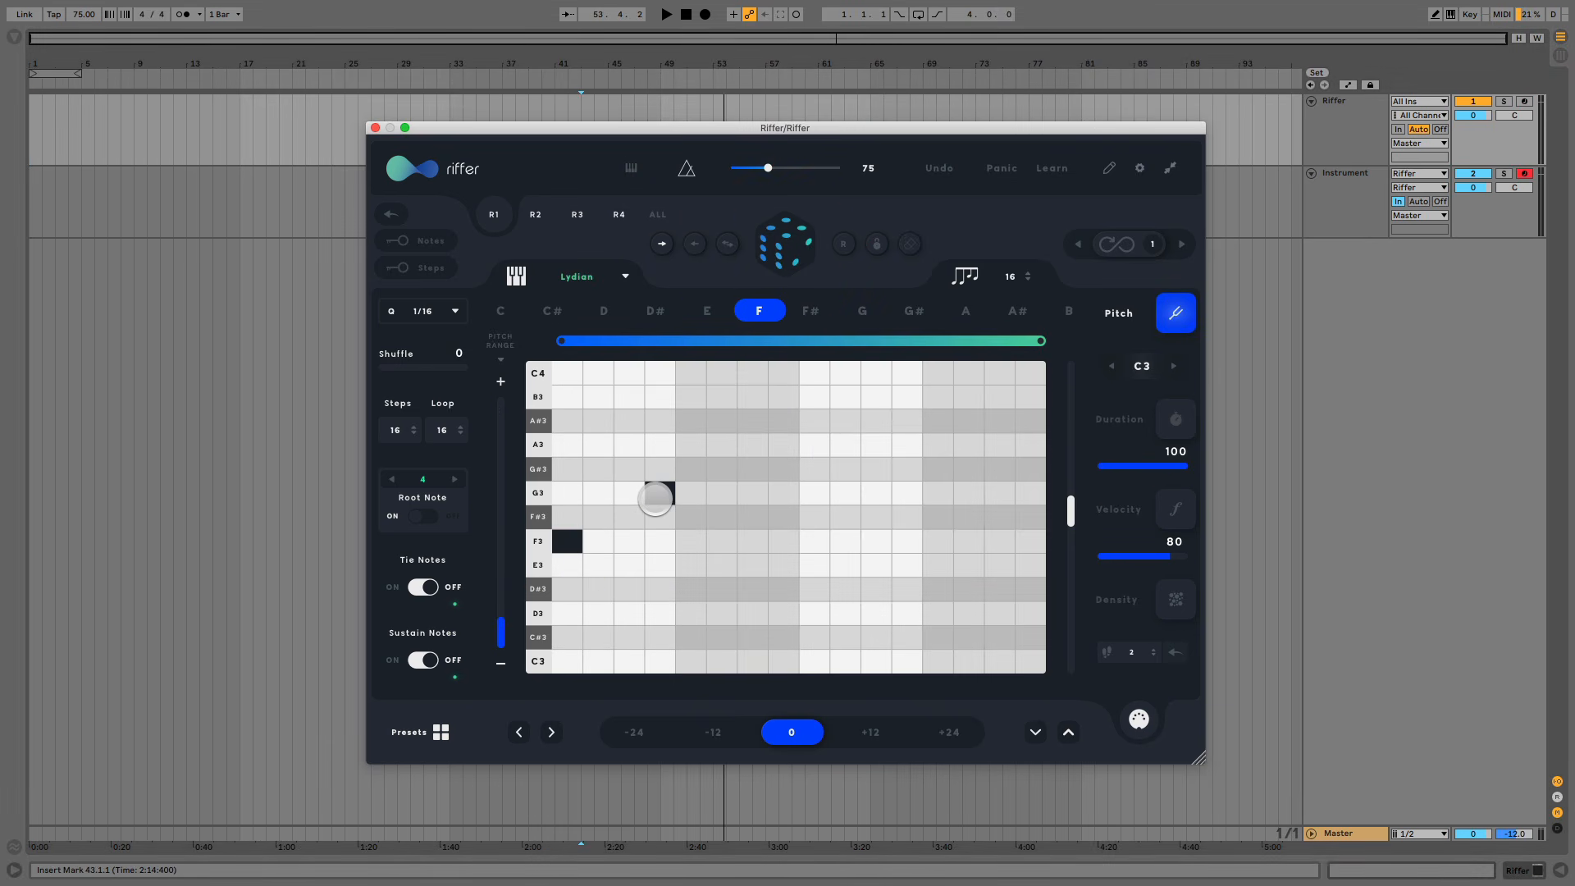
click(658, 492)
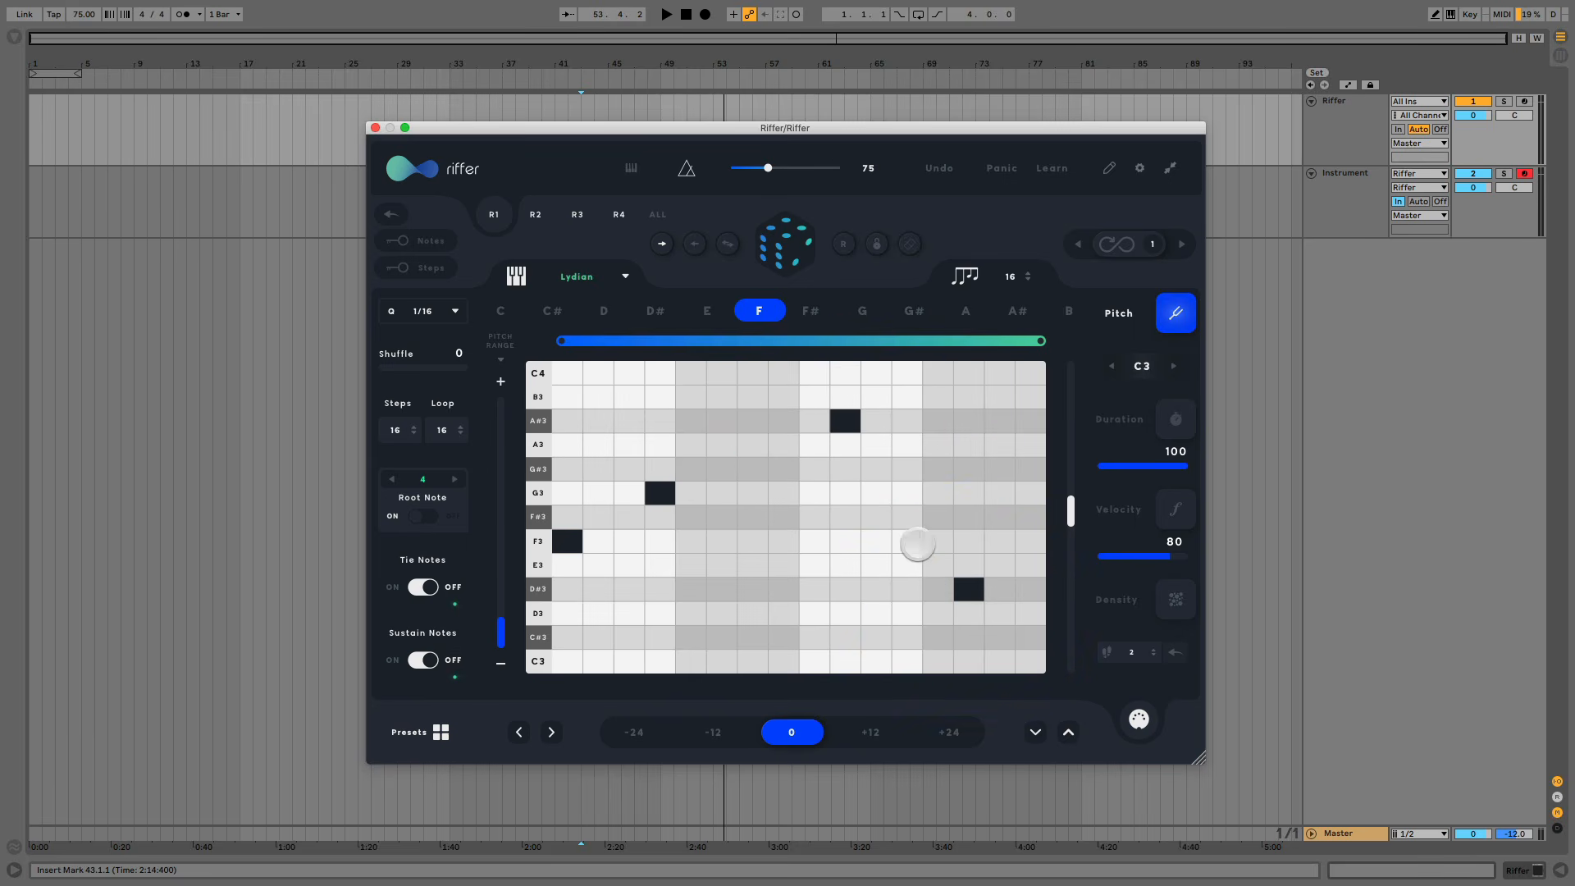
click(623, 279)
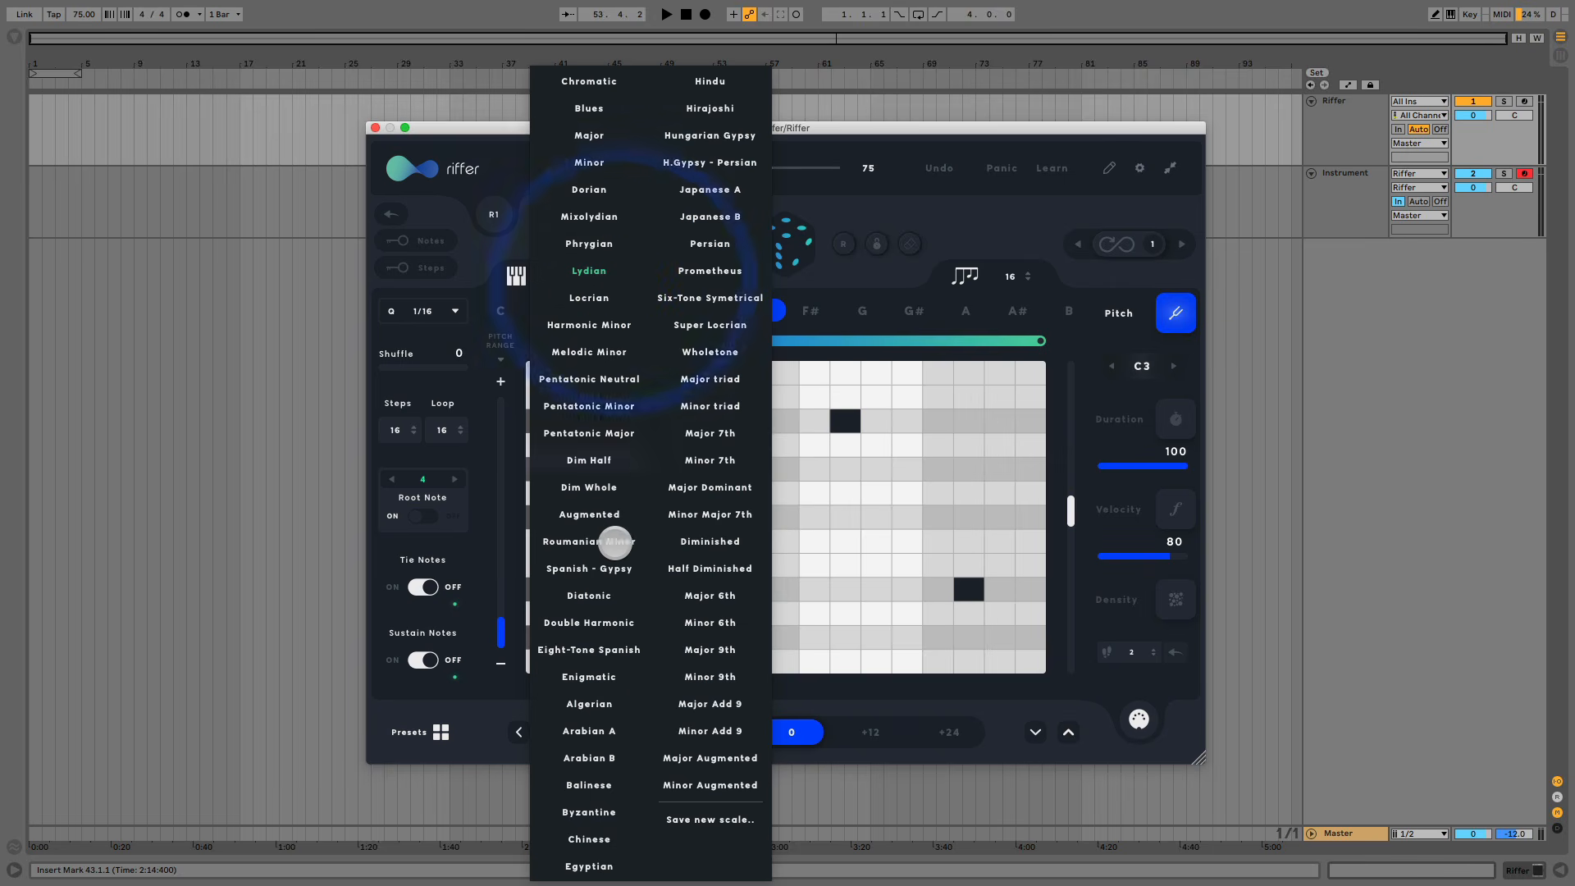
click(711, 812)
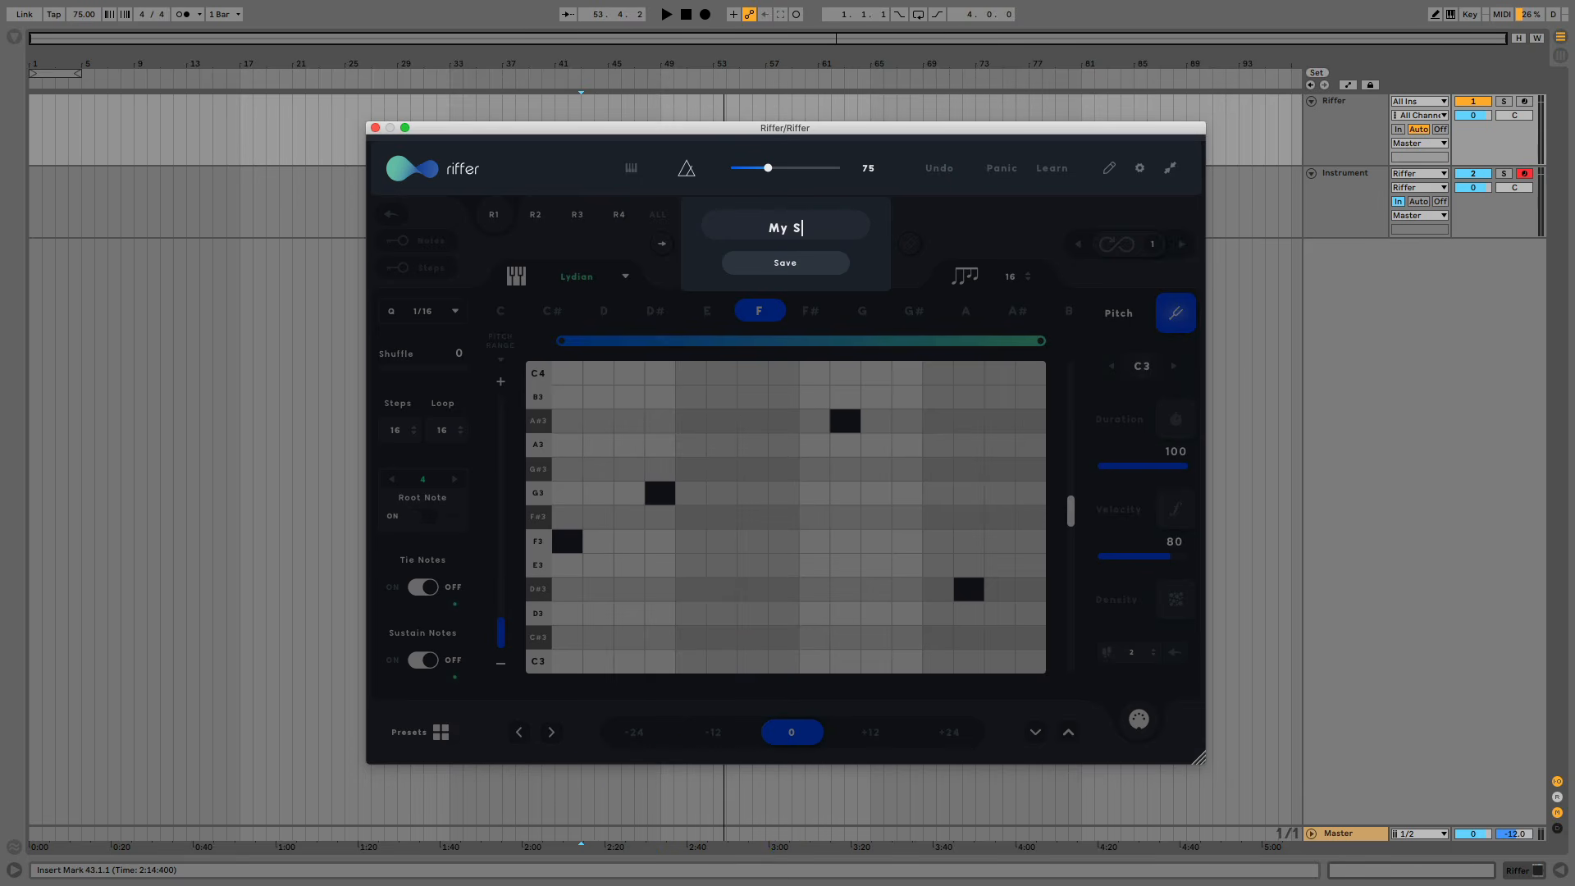
key(Return)
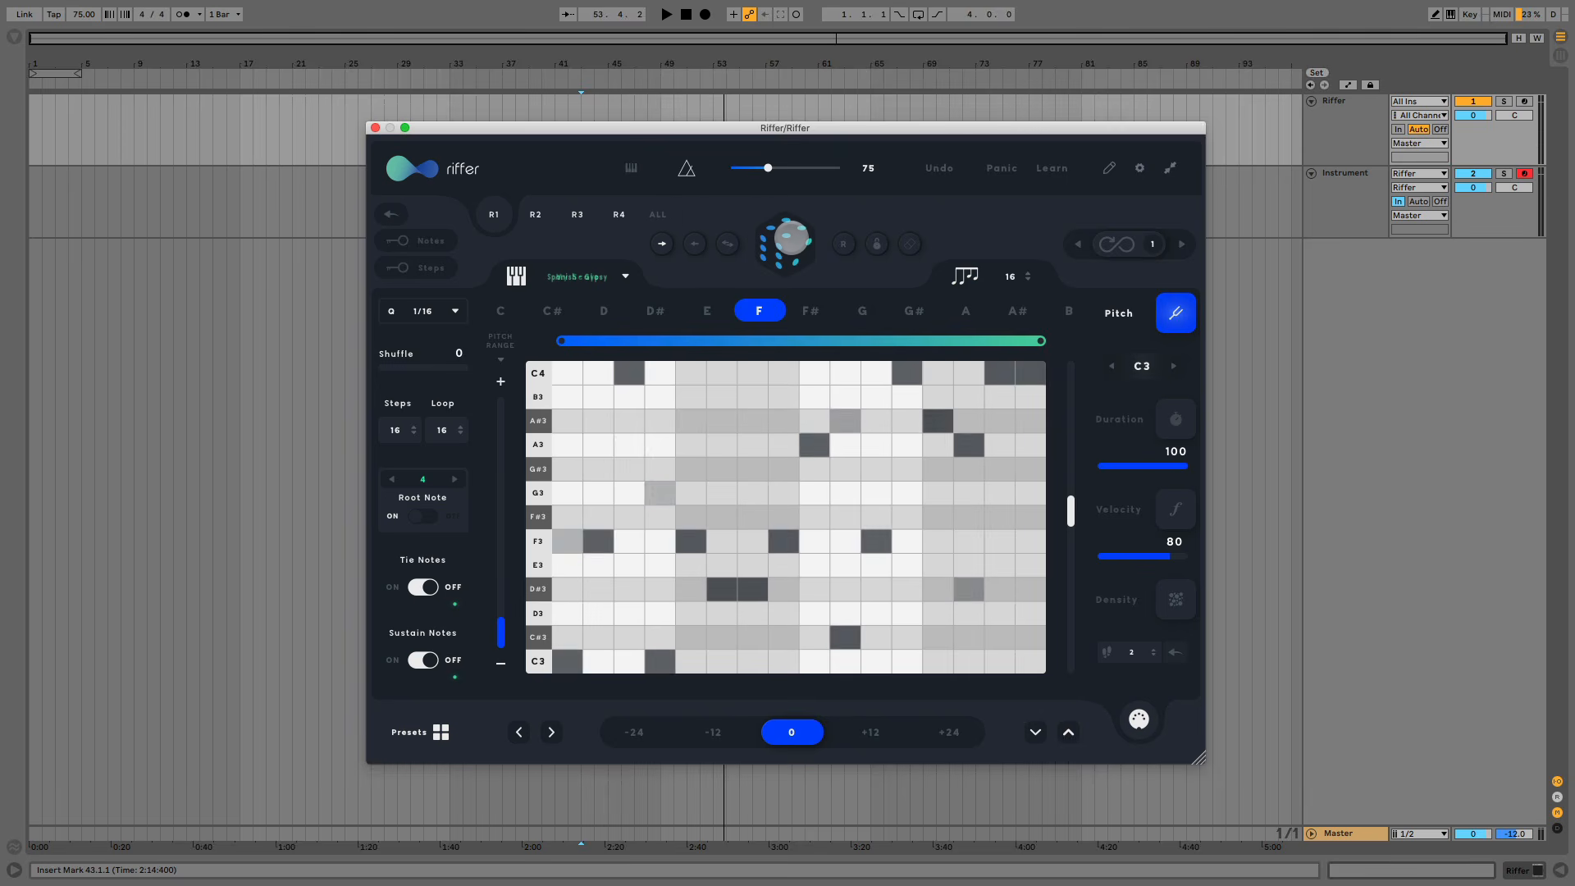
Step: Play the Spanish - Gypsy riff, turning on Tie Notes and Sustain Notes during playback, and stop it
key(space)
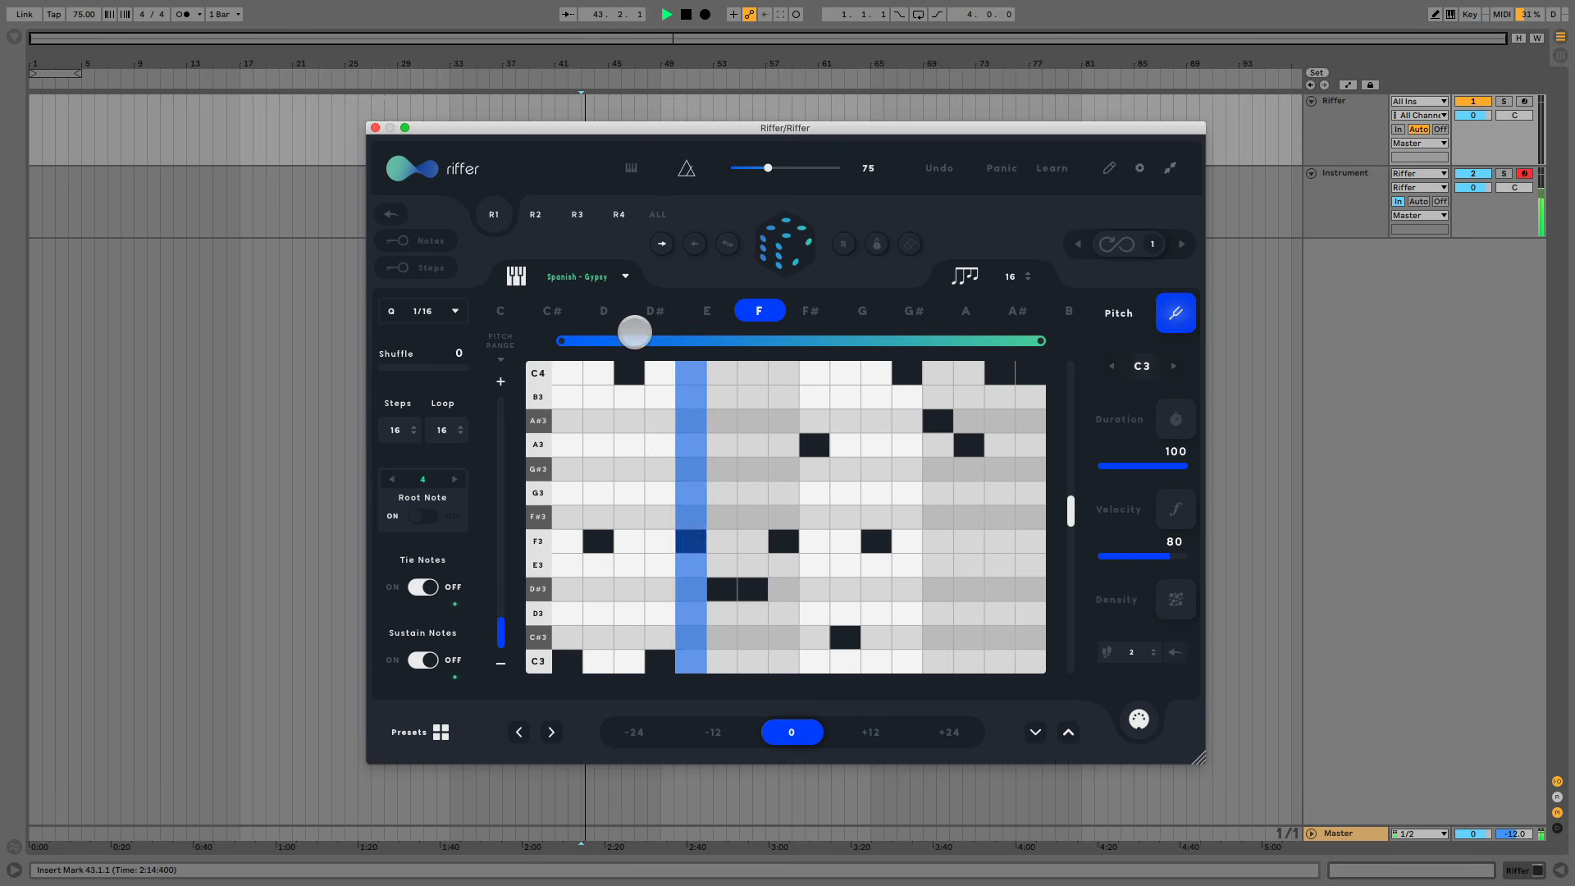
click(420, 587)
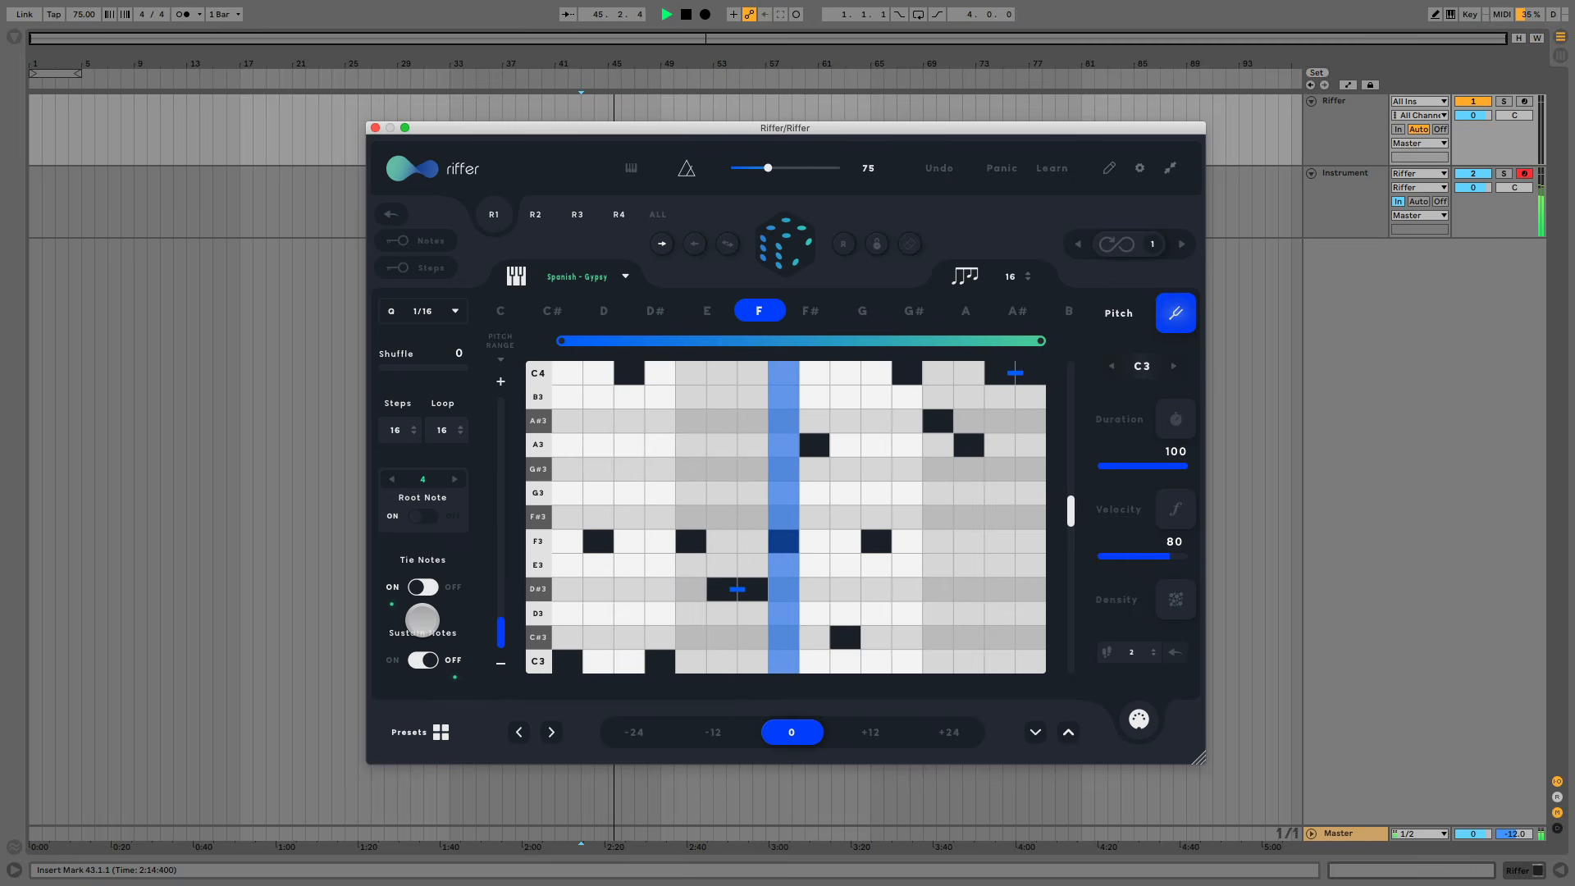
click(427, 660)
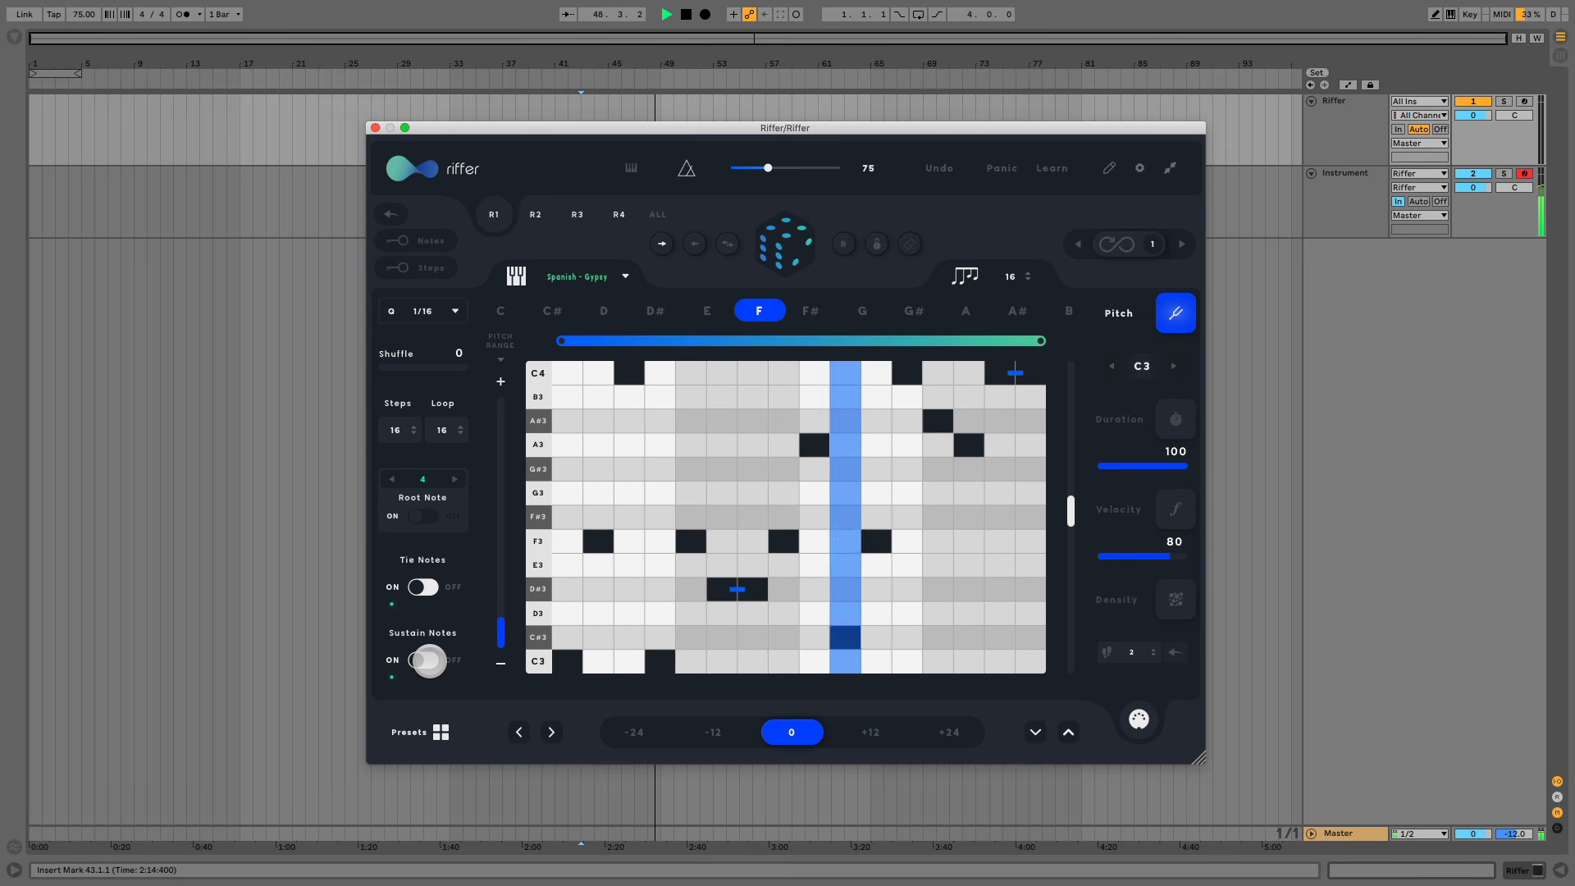
key(space)
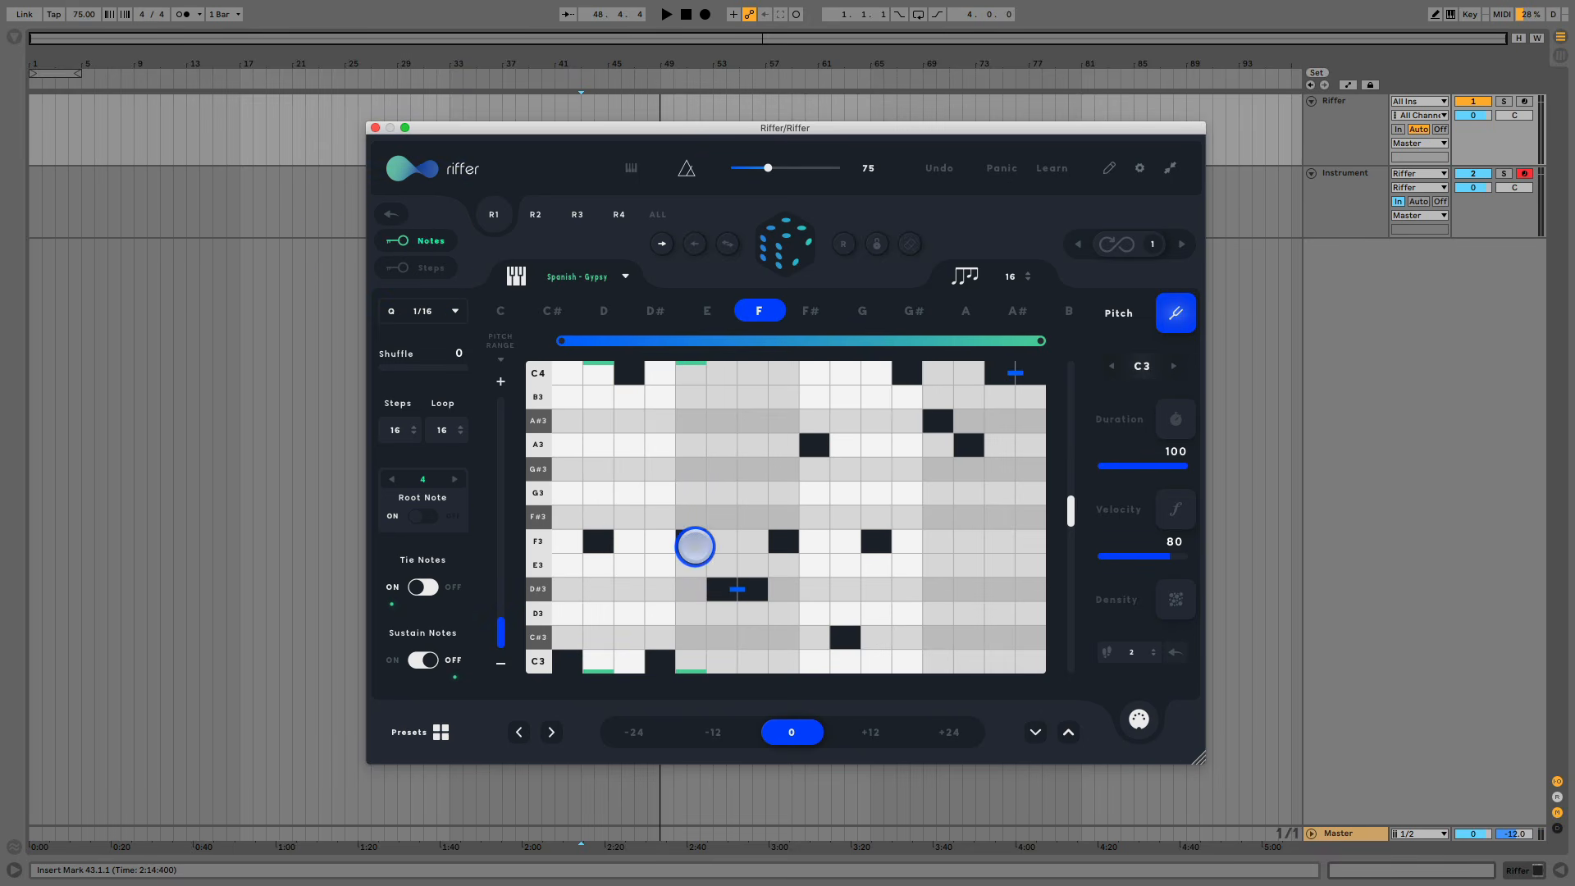
Step: Lock the notes on steps 2, 5, 9 and 13, and randomize the unlocked notes during playback
click(822, 451)
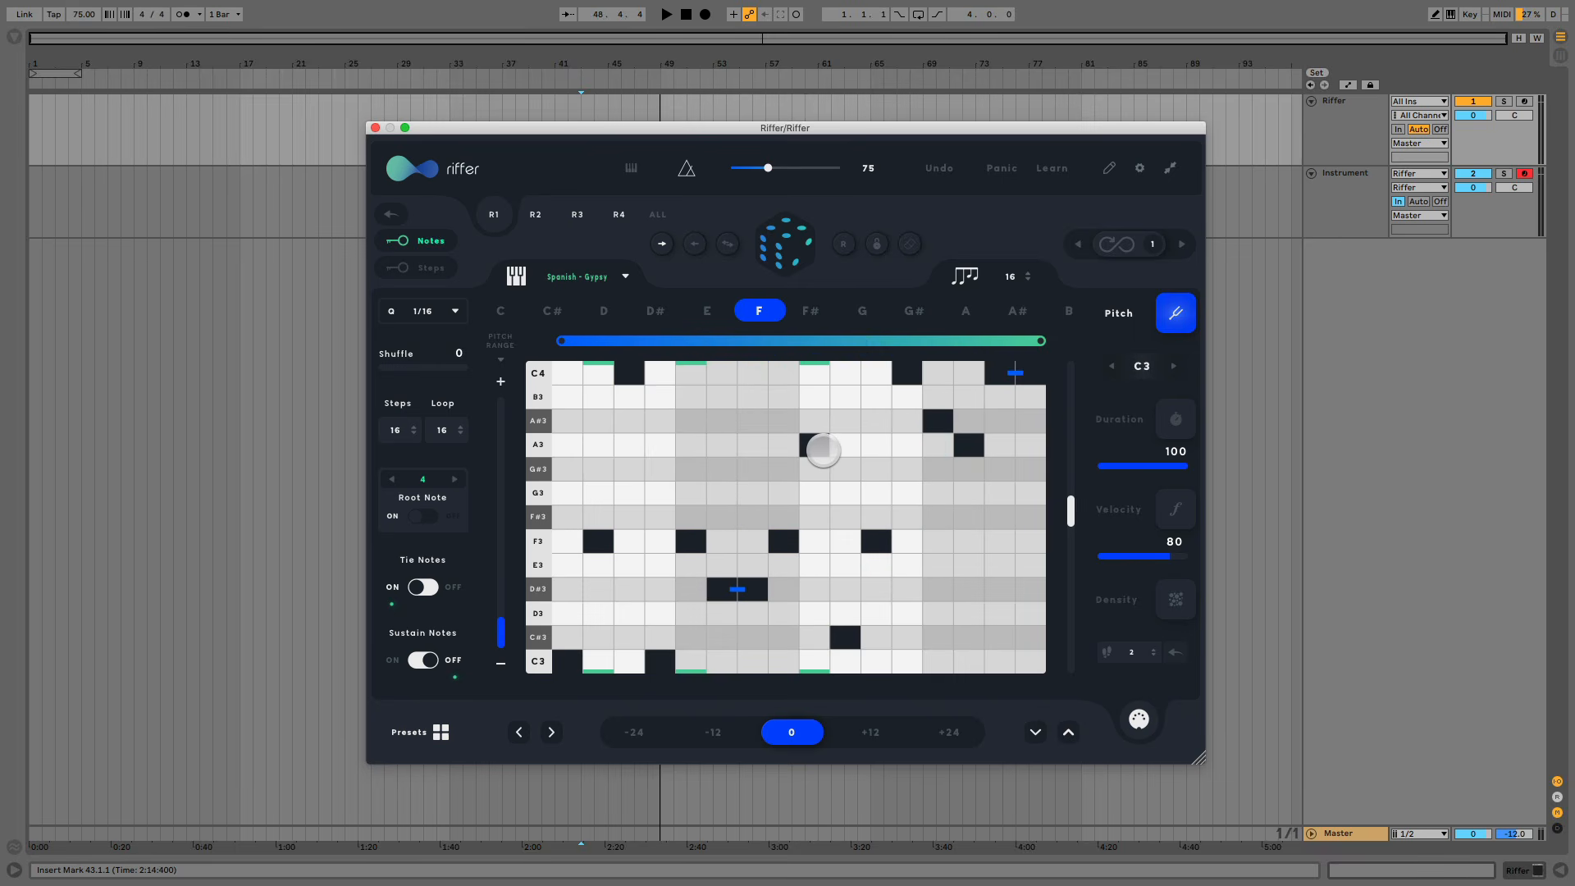
key(space)
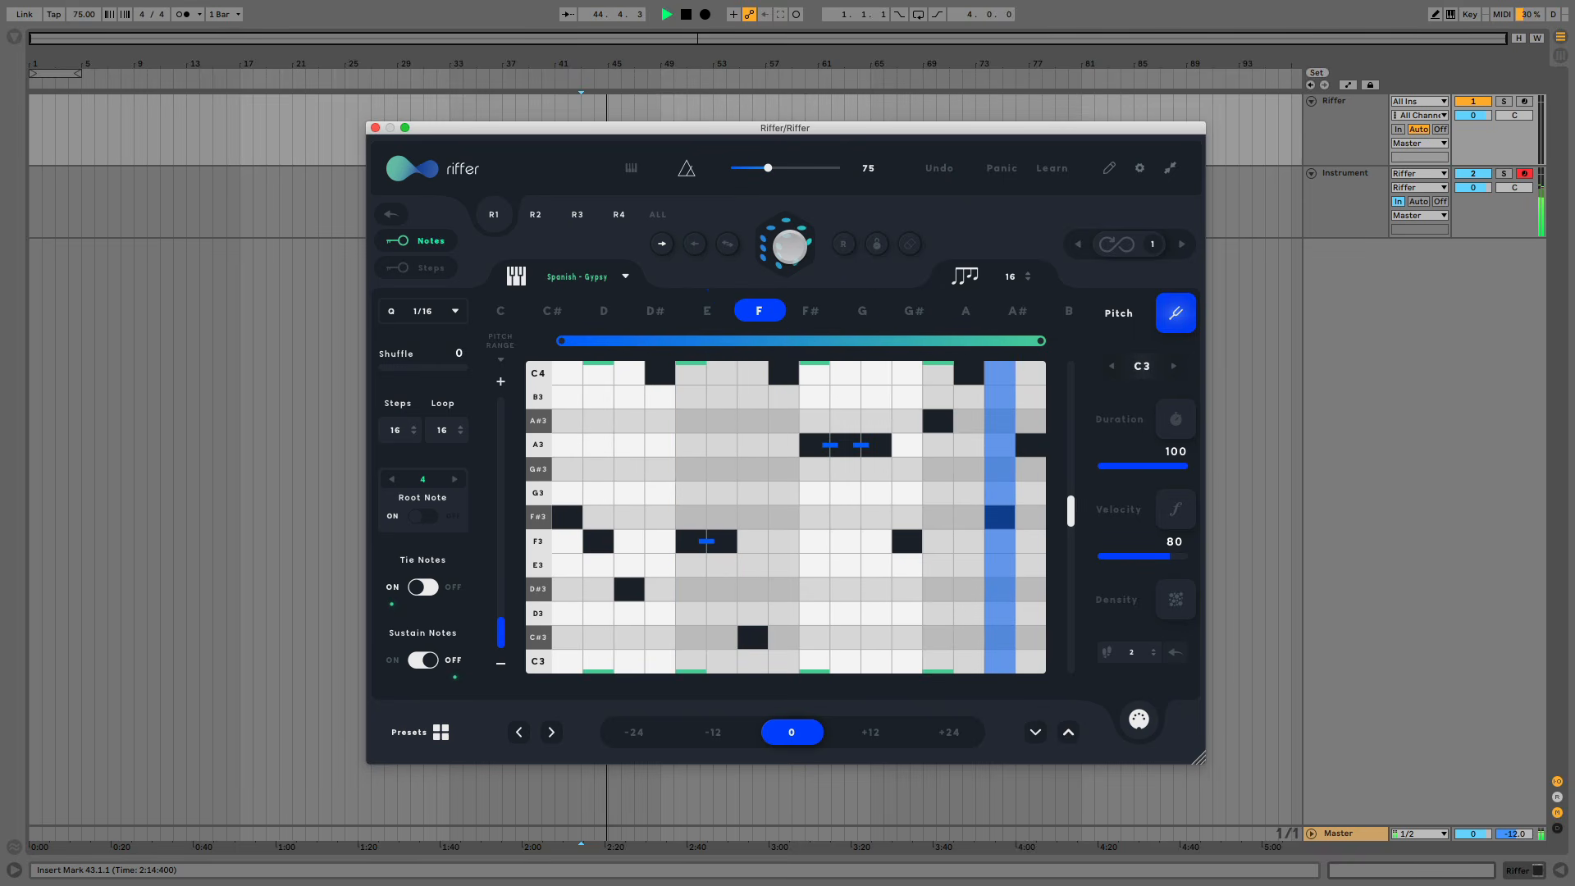
click(790, 246)
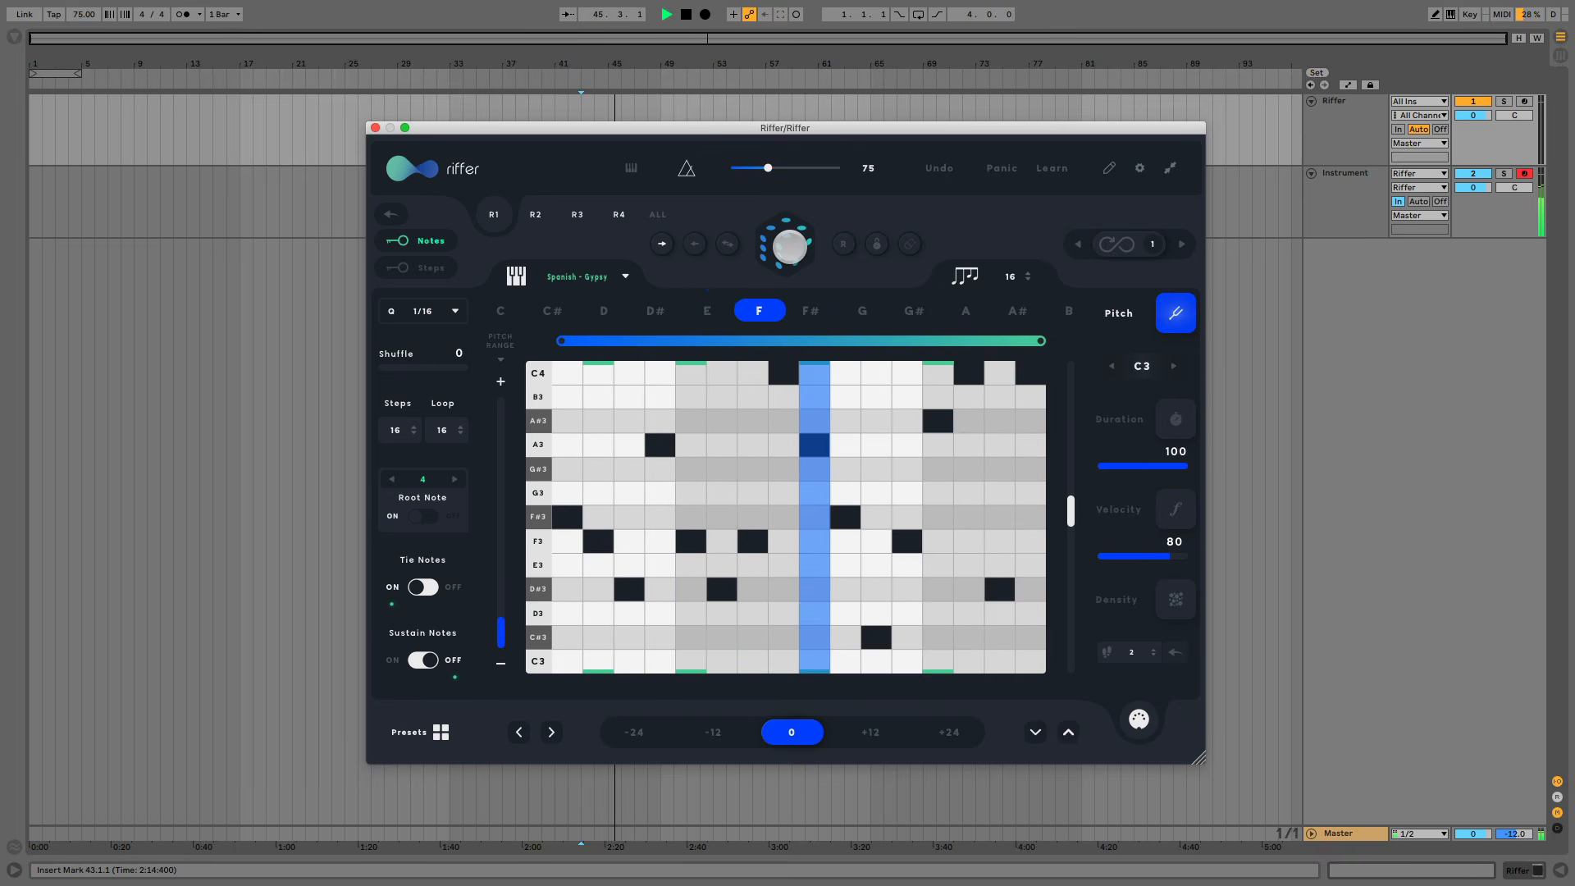
key(space)
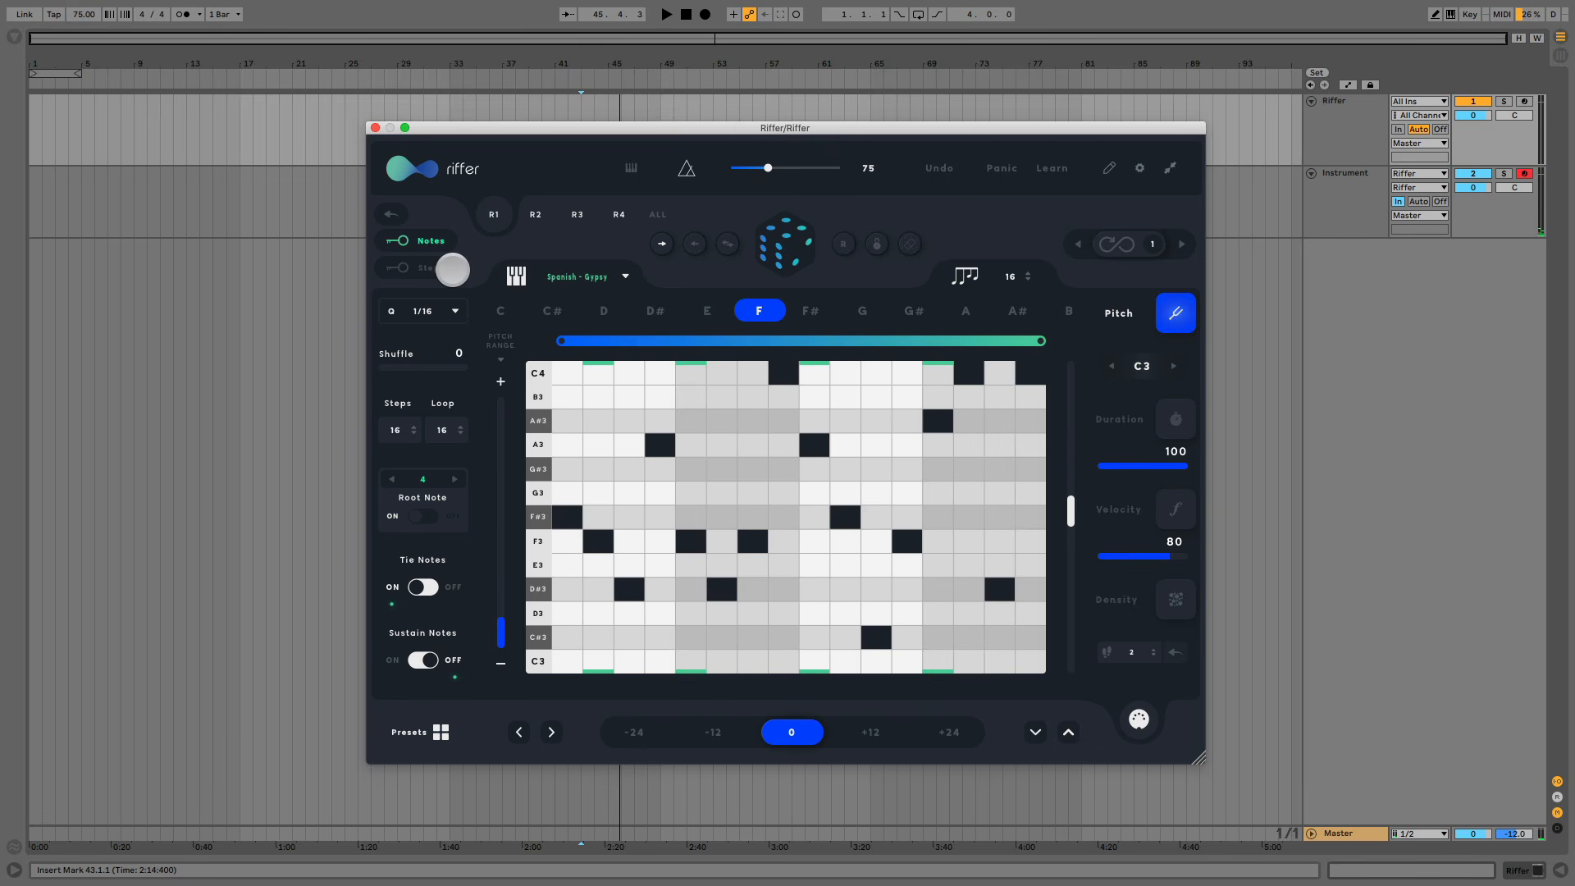
Step: Switch to step locking, lock steps 4, 7 and 11, and randomize the riff during playback
click(452, 269)
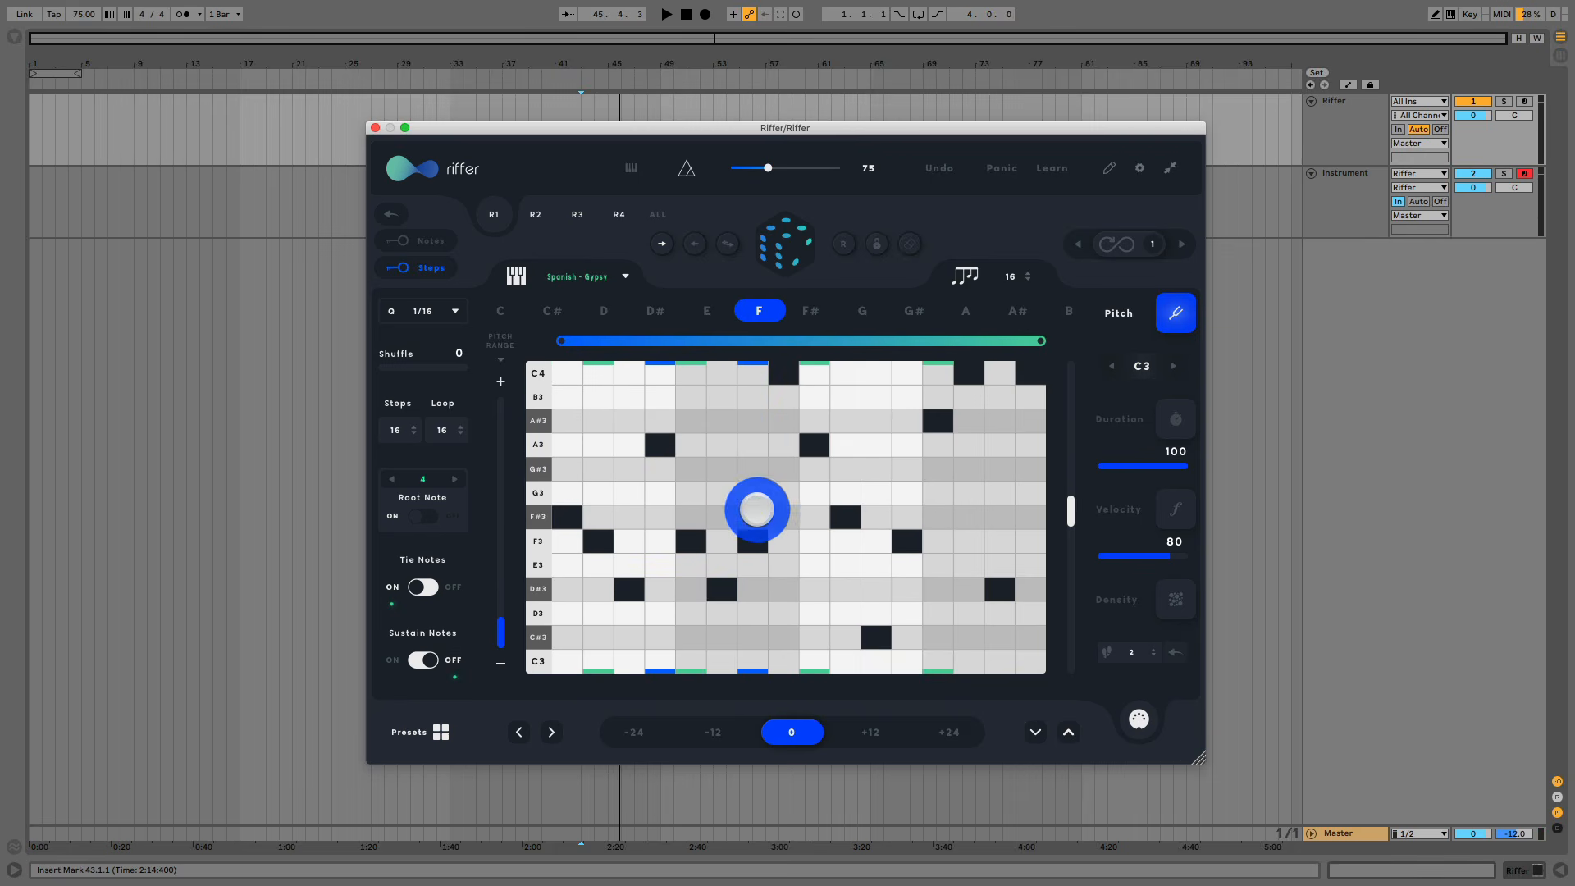
click(880, 508)
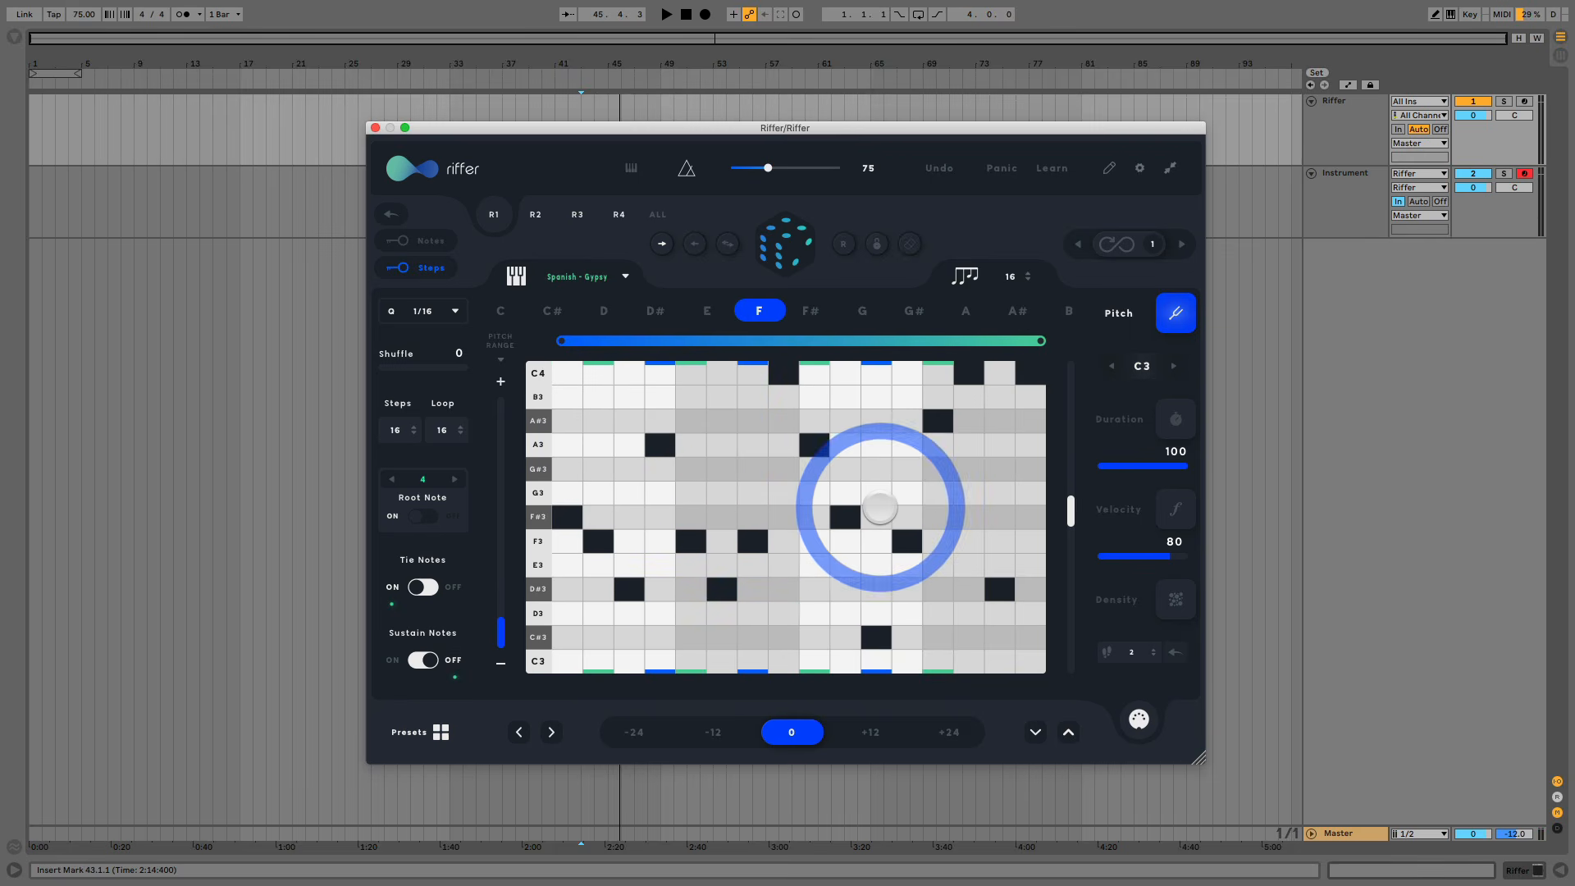
key(space)
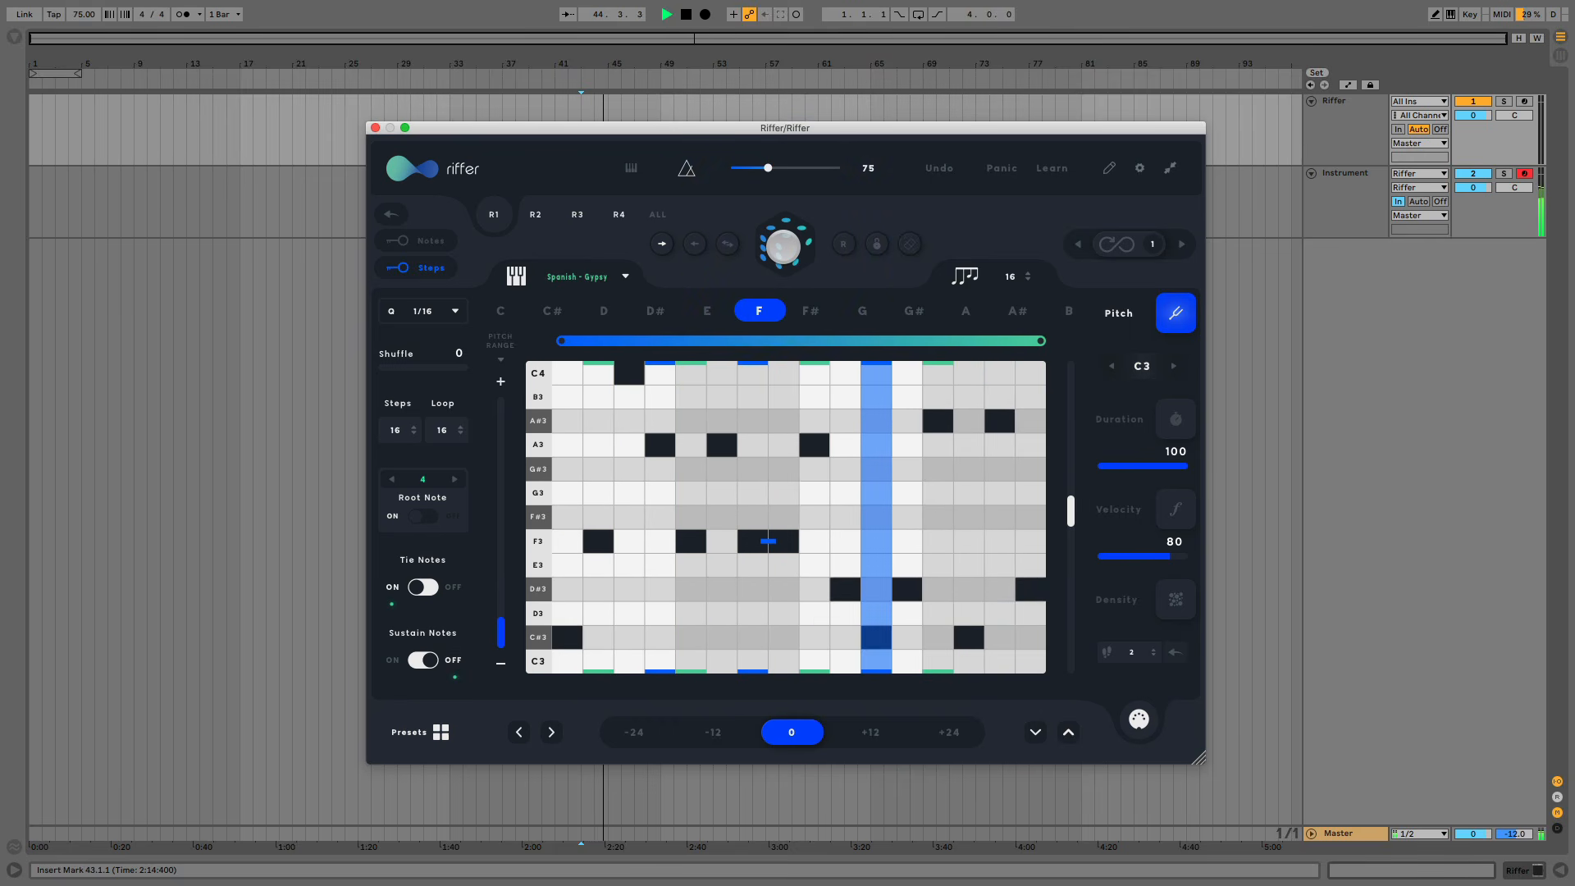
click(783, 246)
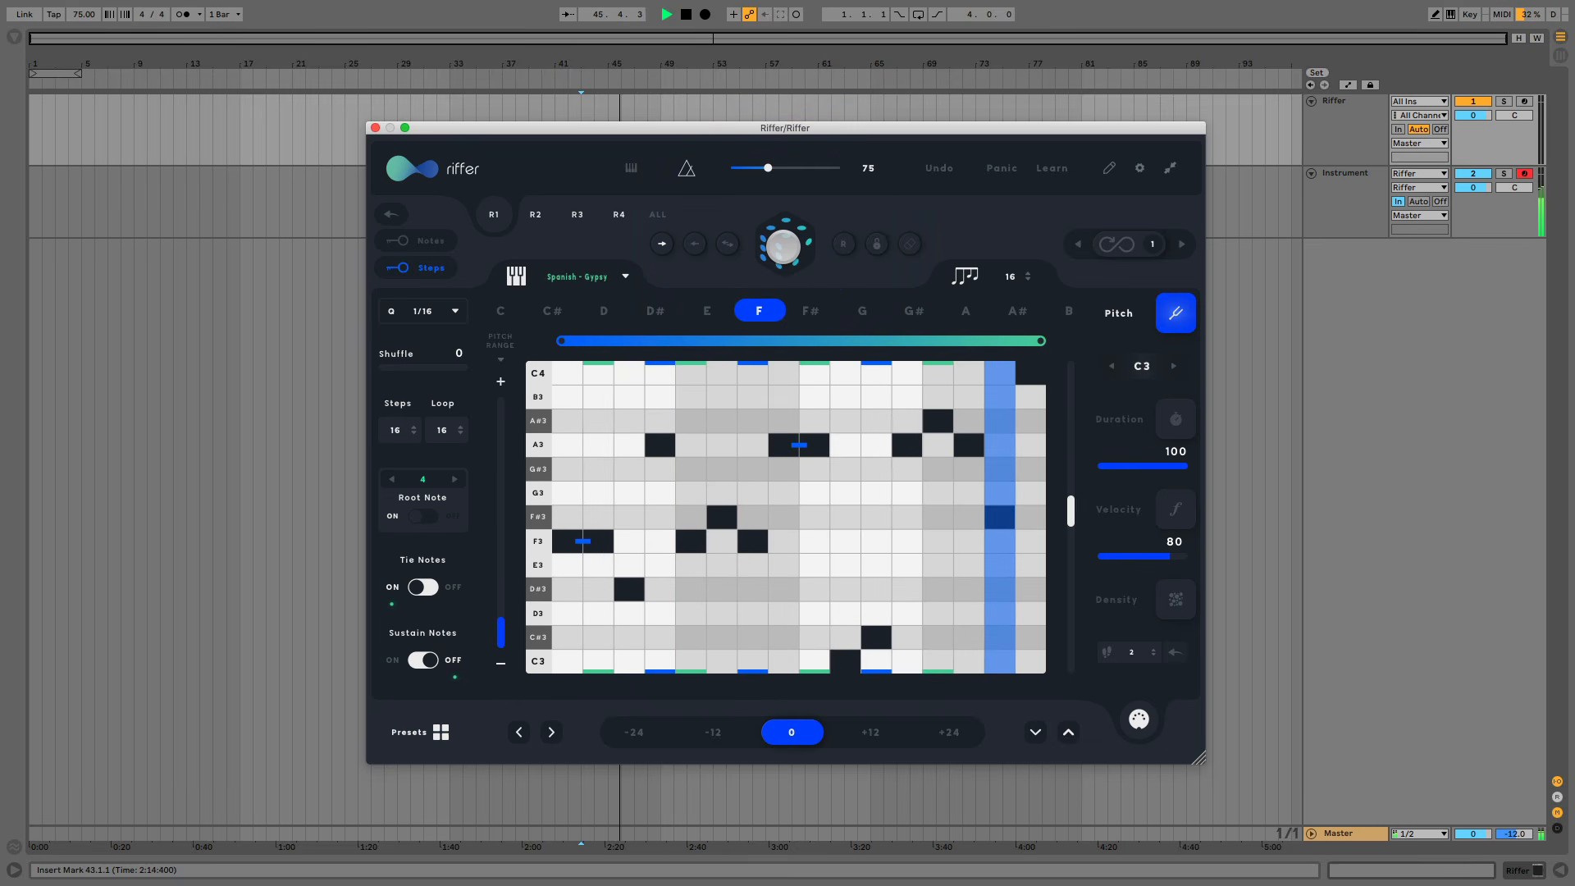
Step: Stop playback of the Spanish - Gypsy riff and leave step locking
key(space)
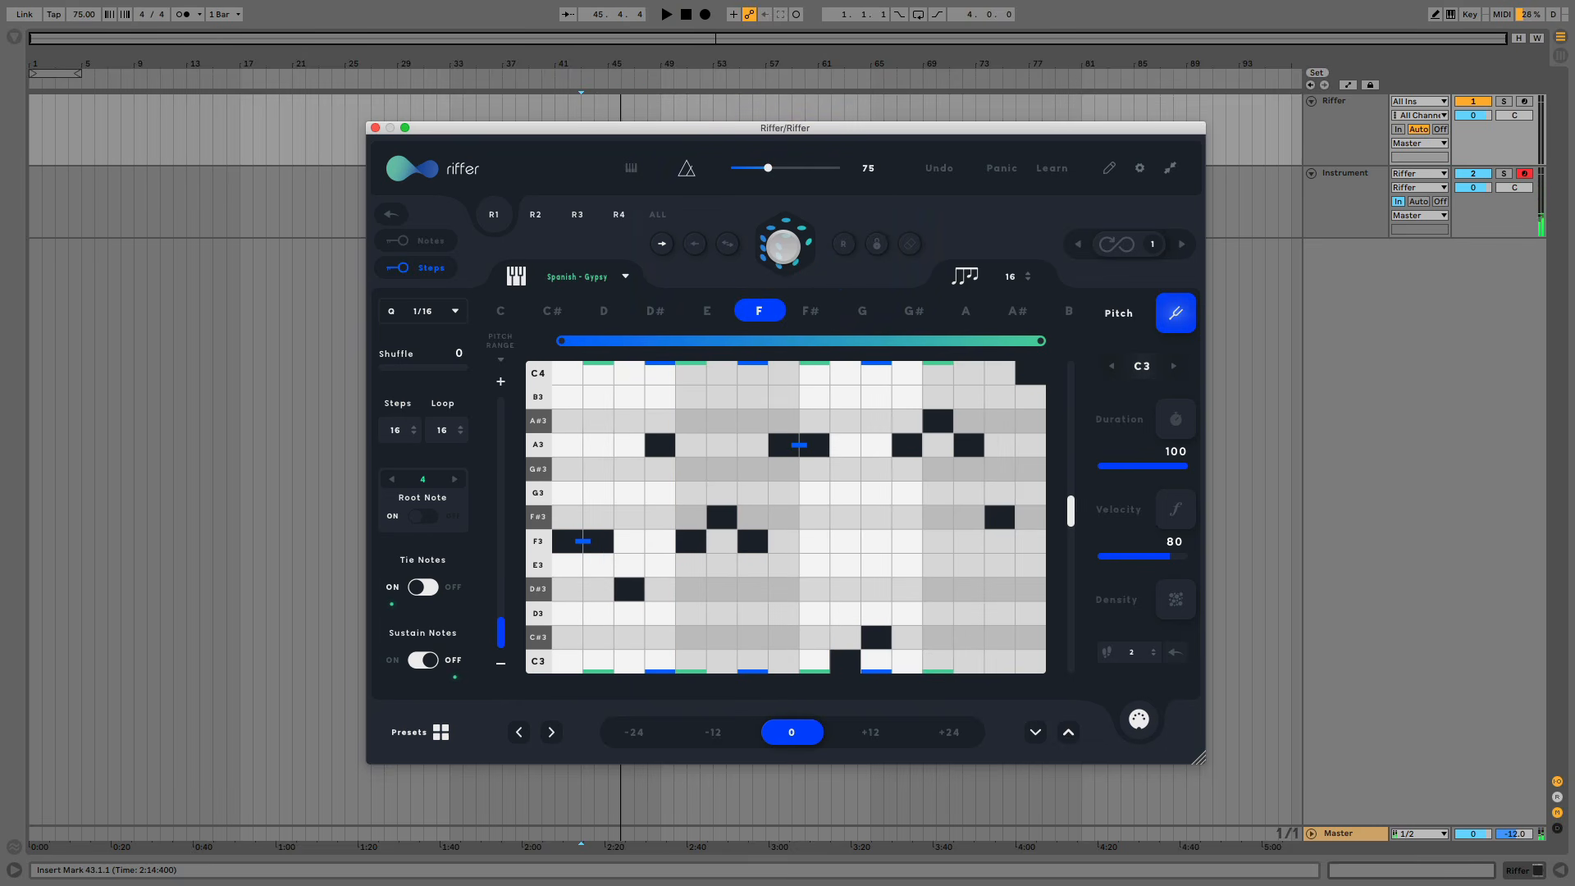
click(391, 214)
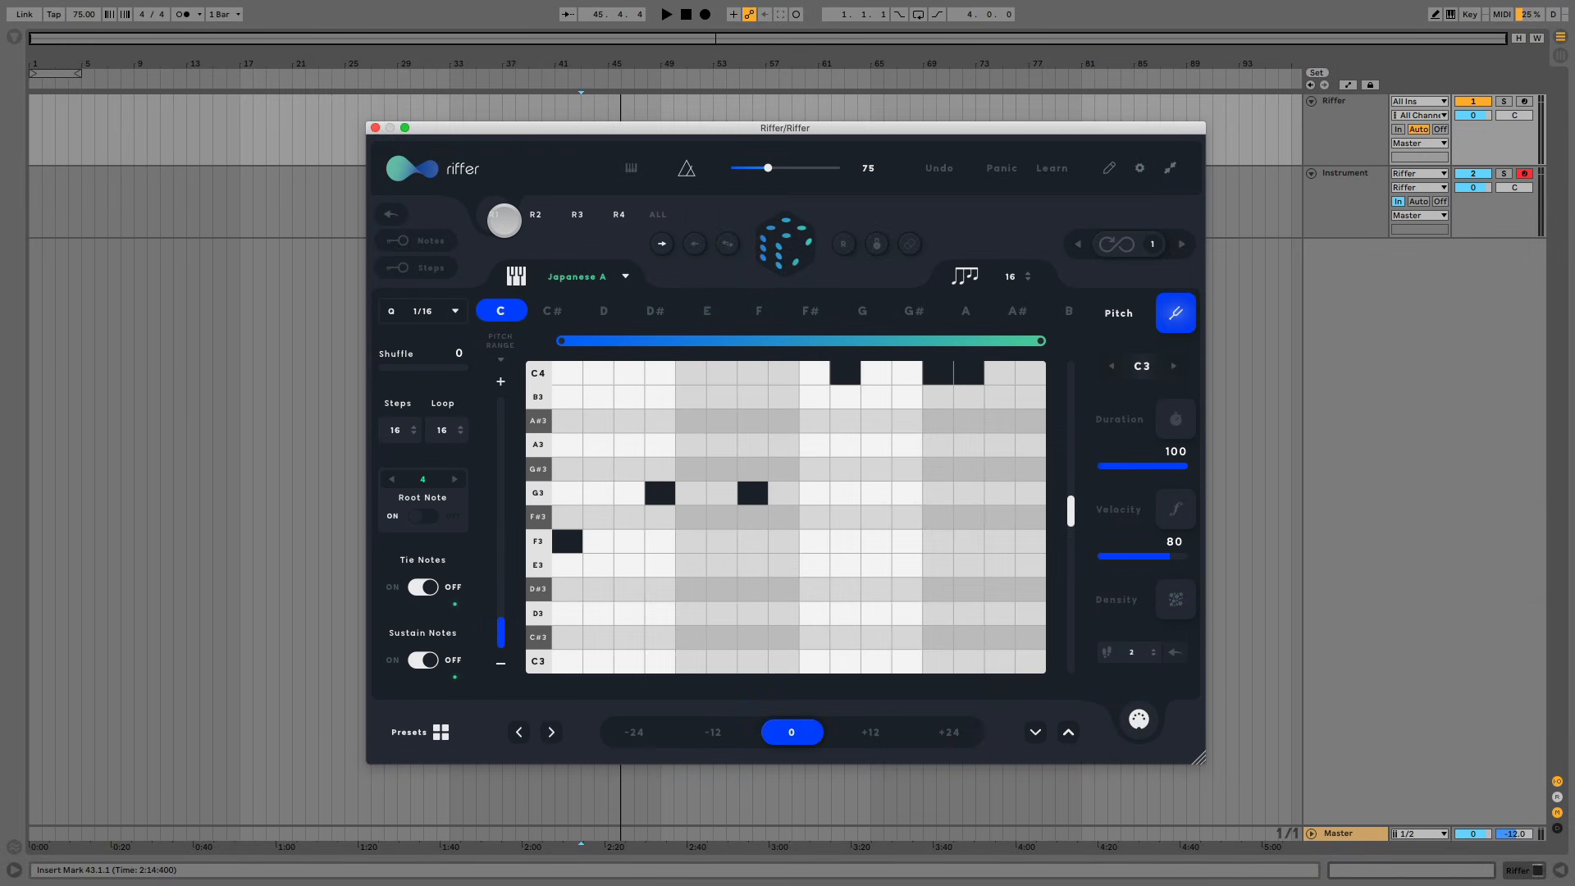
Step: Turn on ALL for the riff slots and switch off R1, R2 and R3, leaving only R4 active
click(578, 215)
click(615, 215)
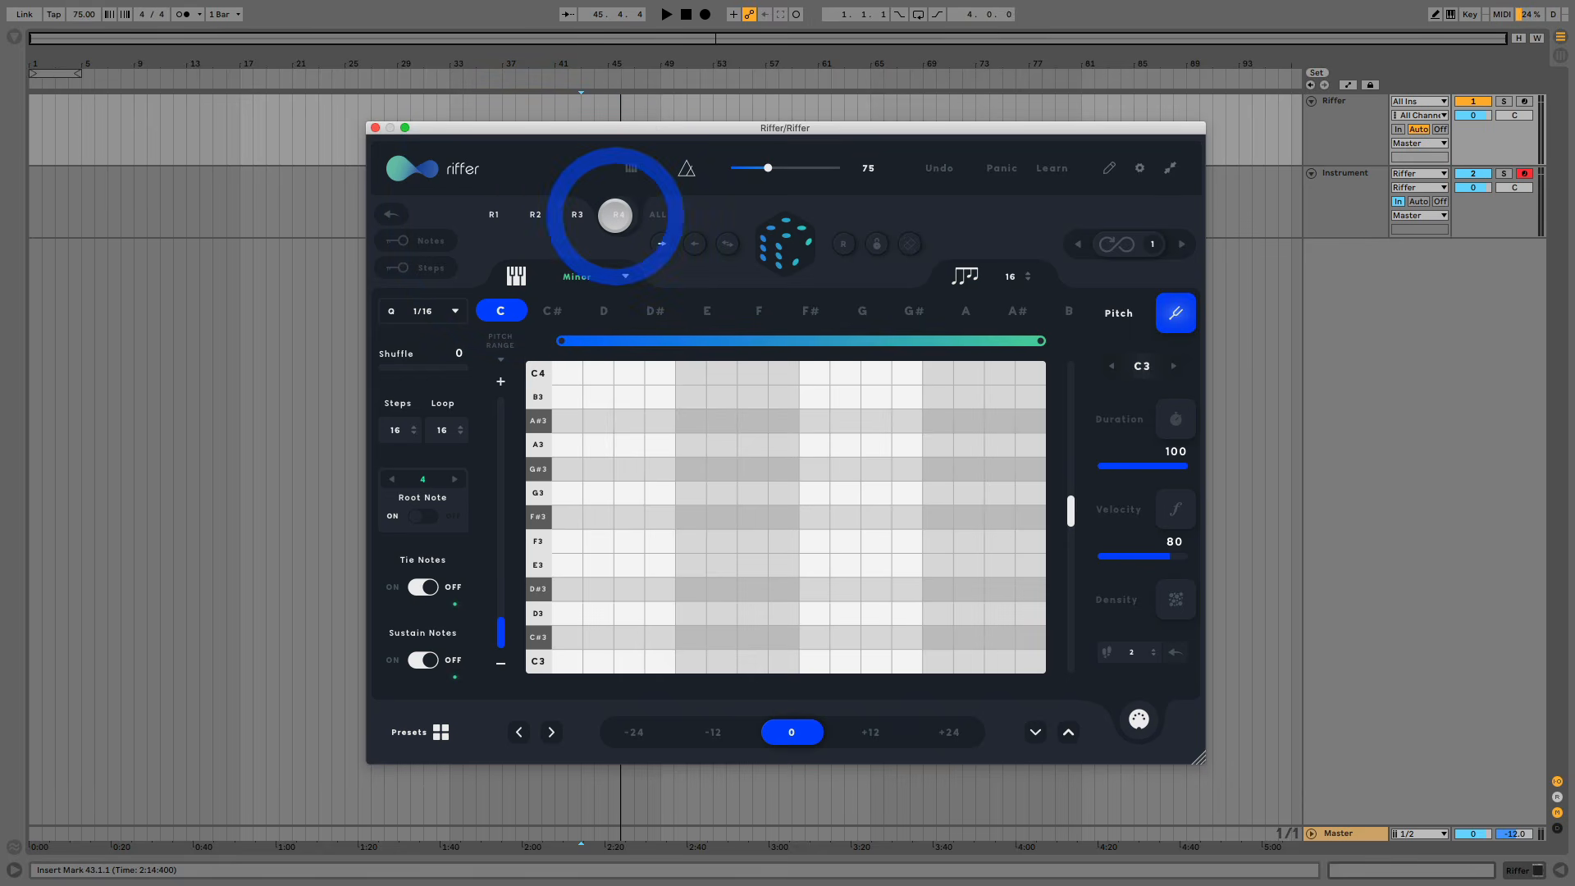
click(662, 214)
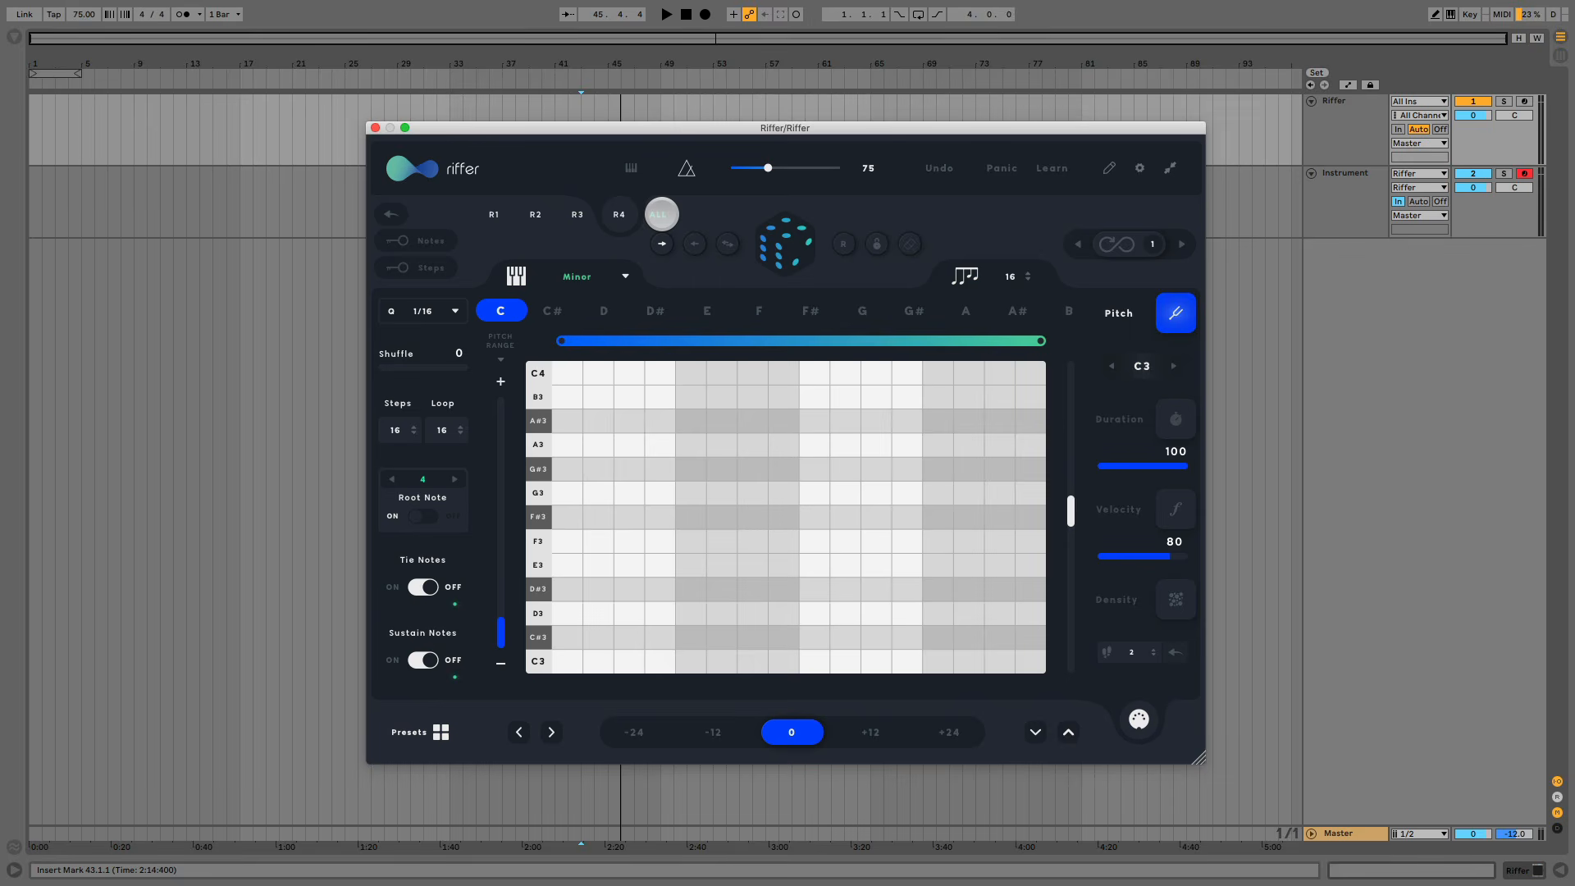
click(535, 214)
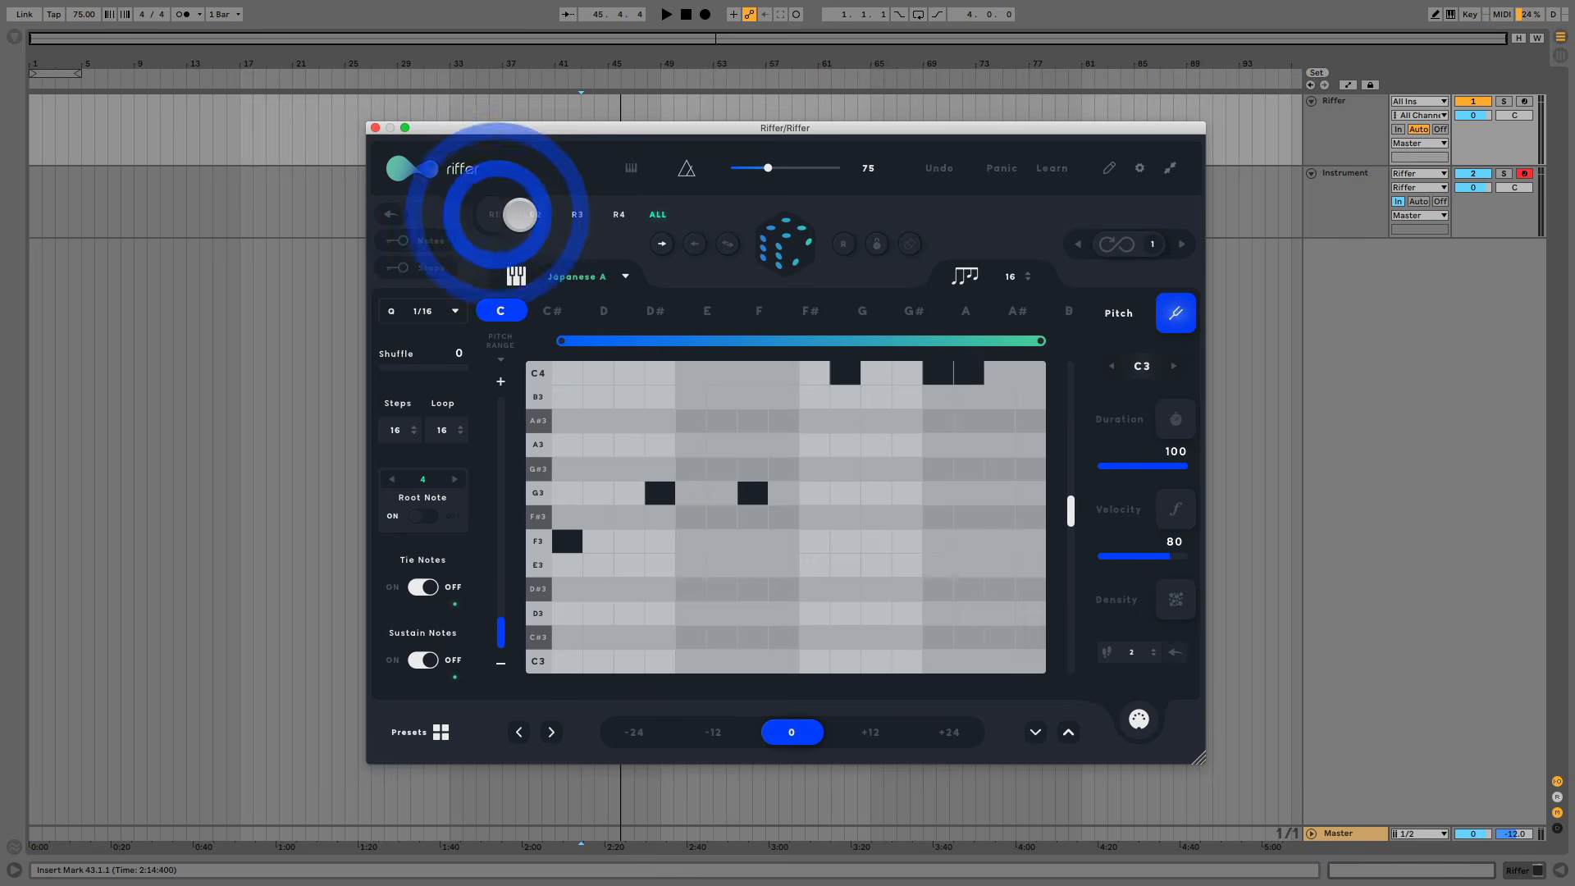
click(576, 214)
click(577, 214)
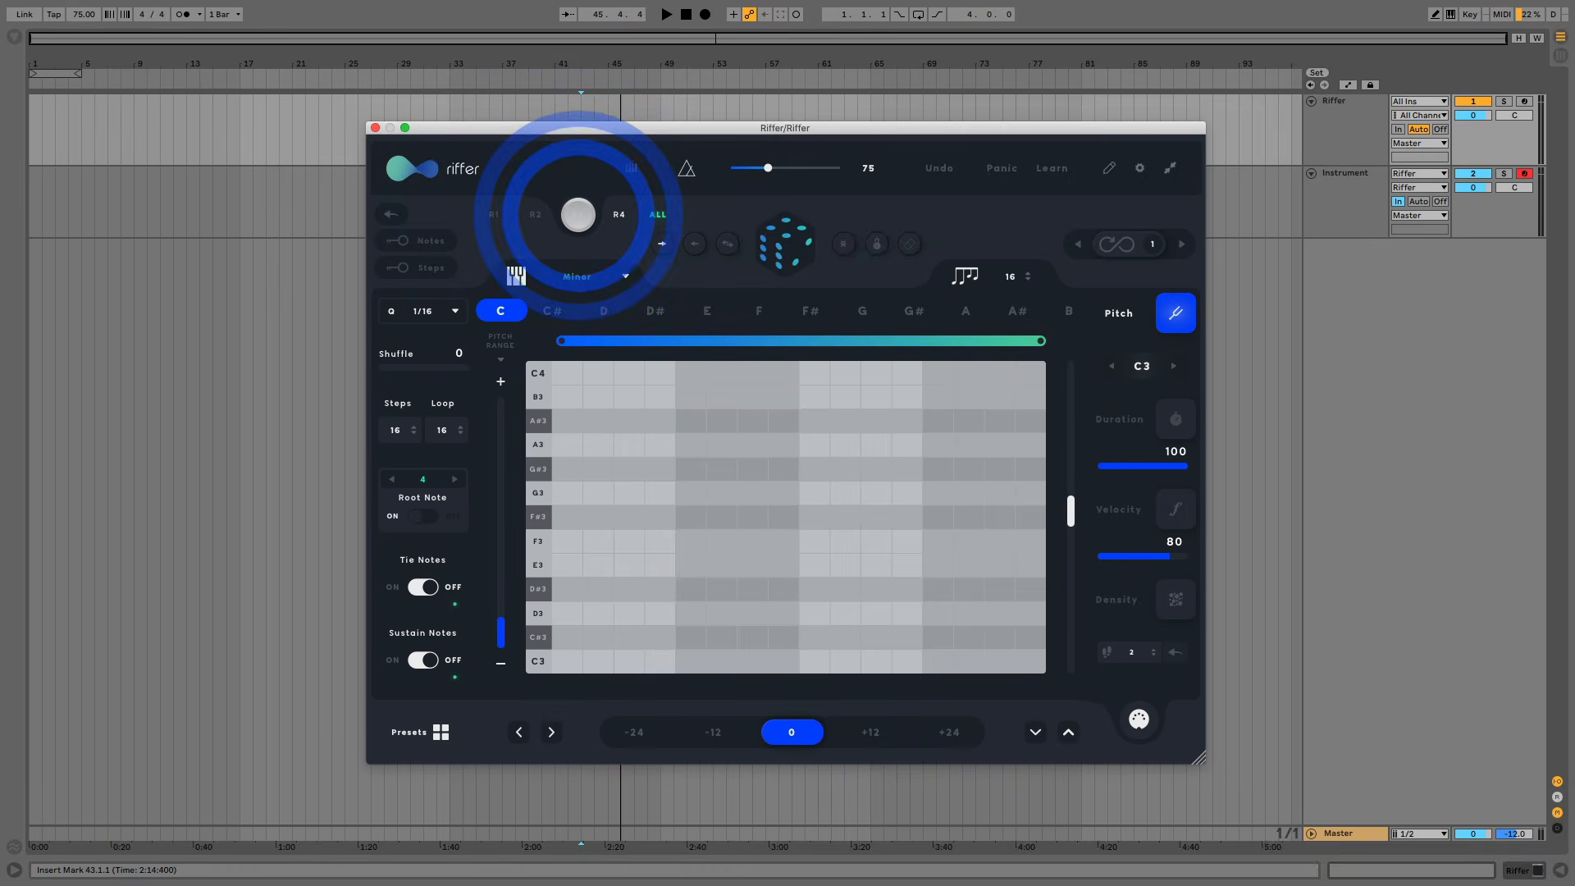
click(605, 214)
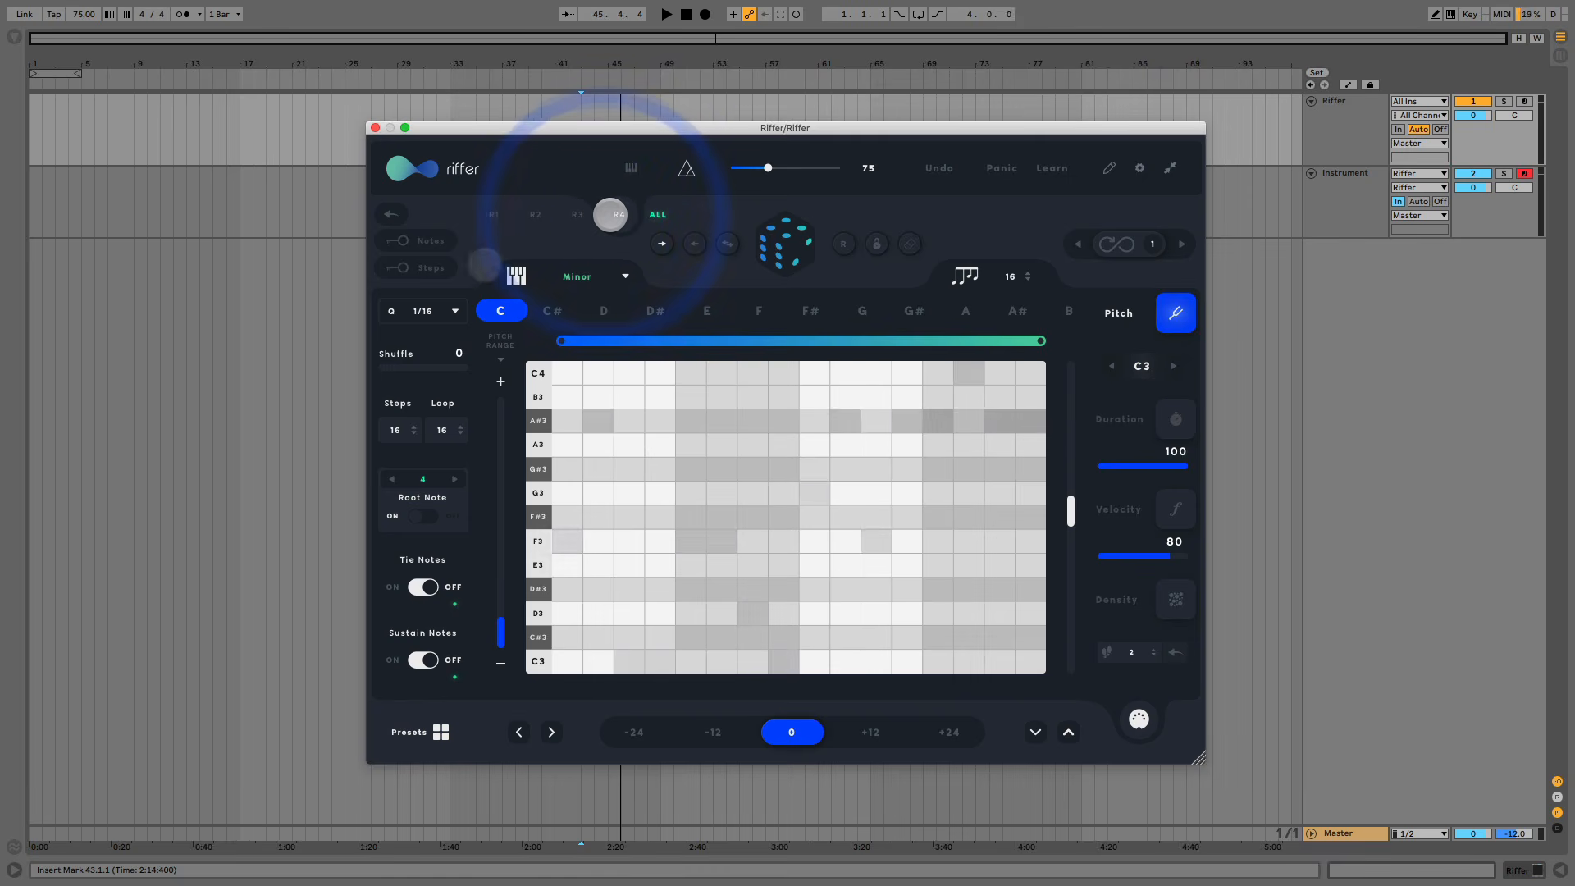
Step: Set the riff's quantization to 1/8 and the shuffle to 58, and raise the shuffle to 80 during playback
click(423, 310)
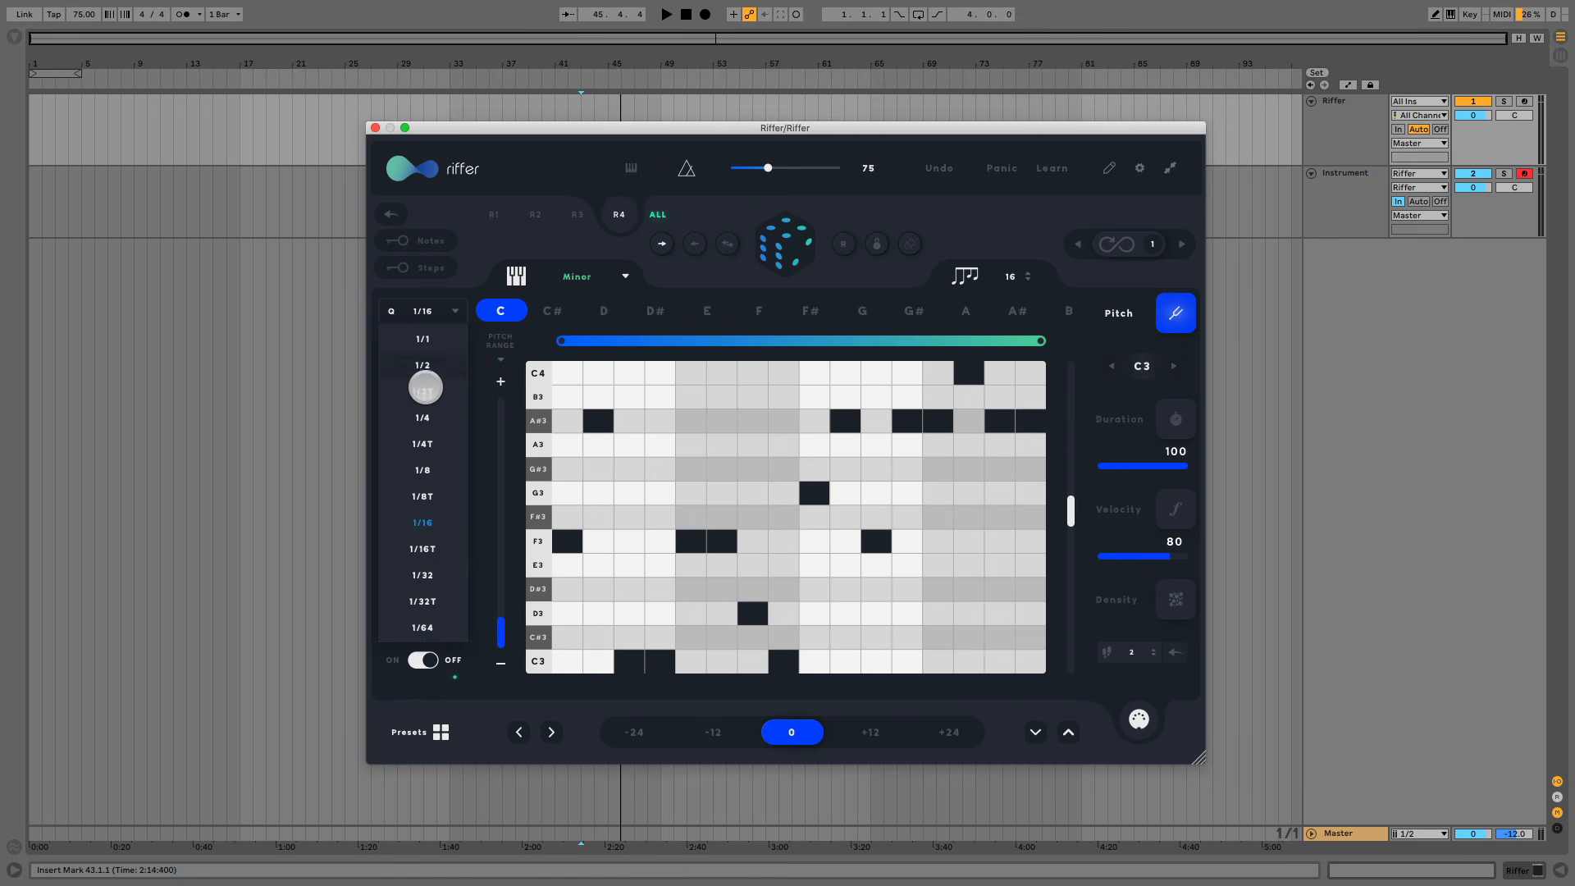
click(426, 462)
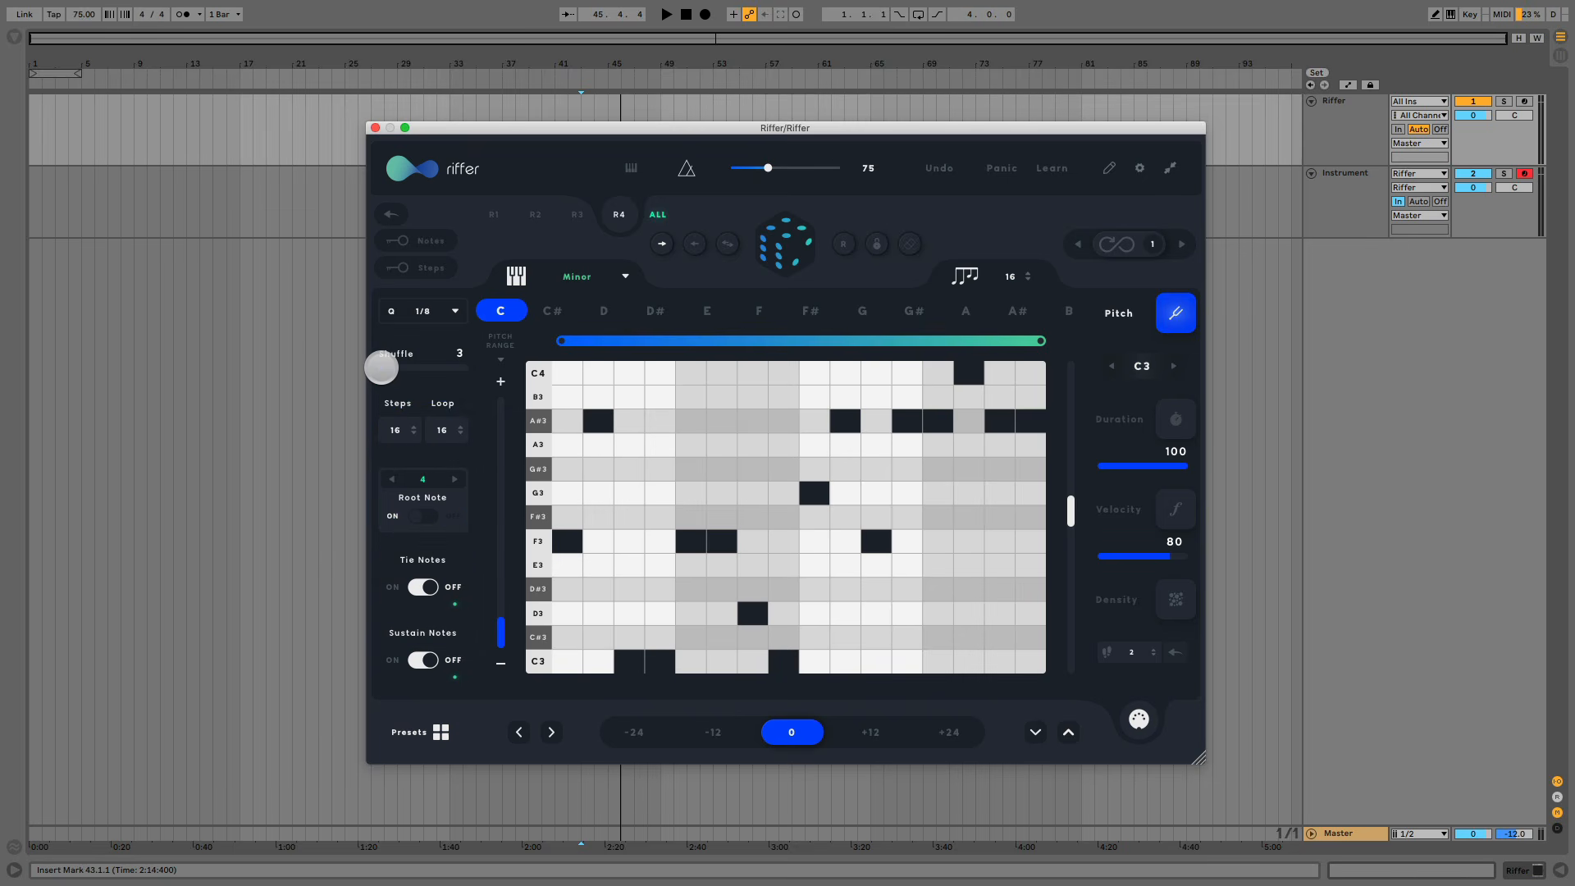
click(427, 368)
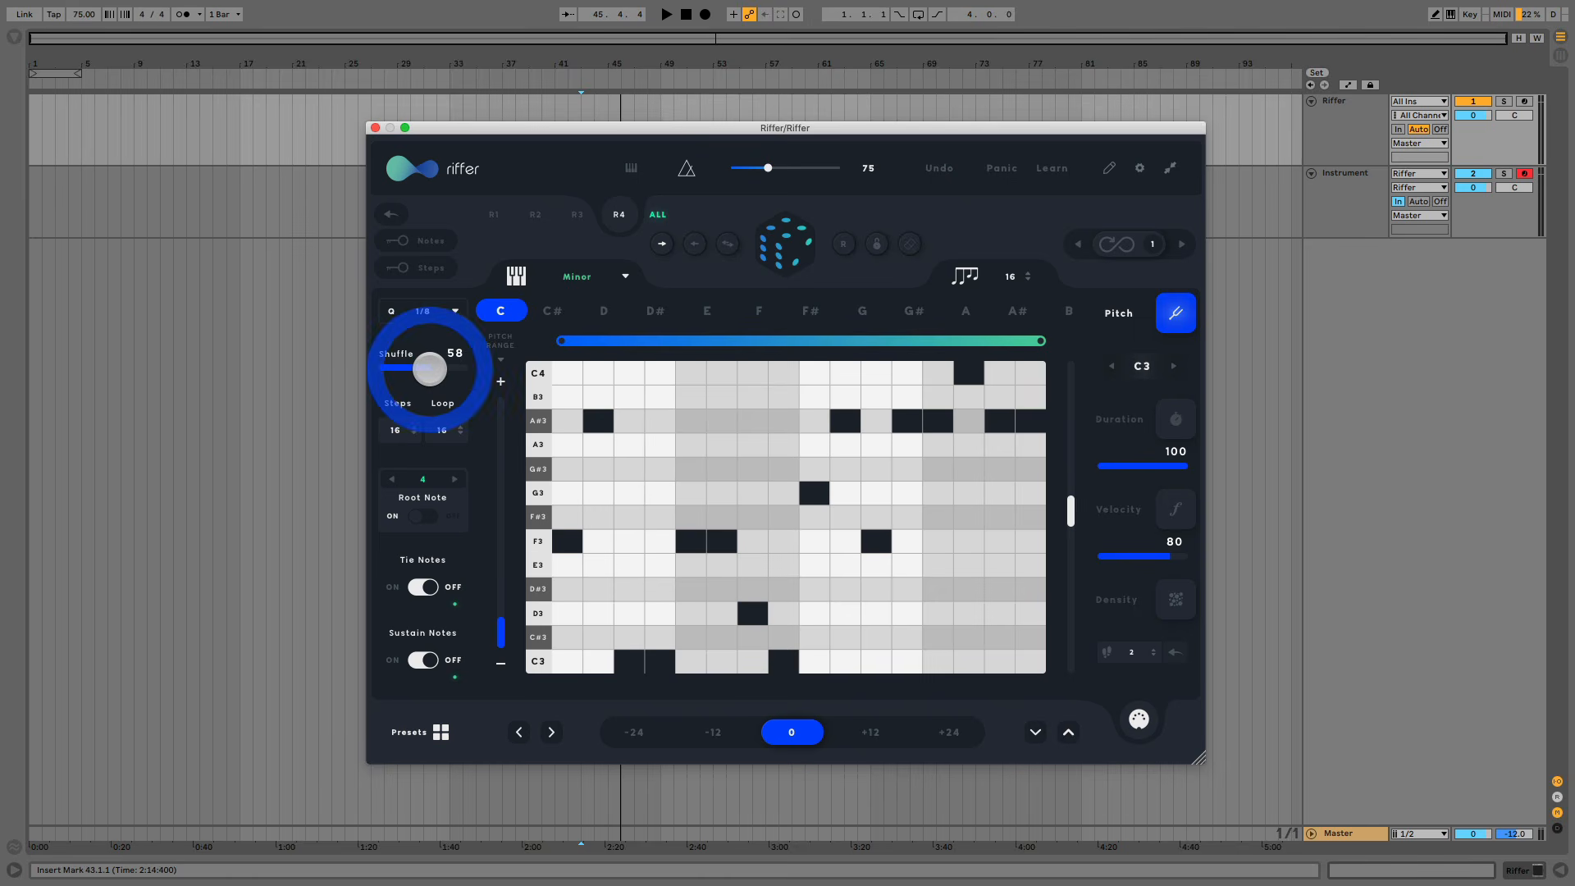
key(space)
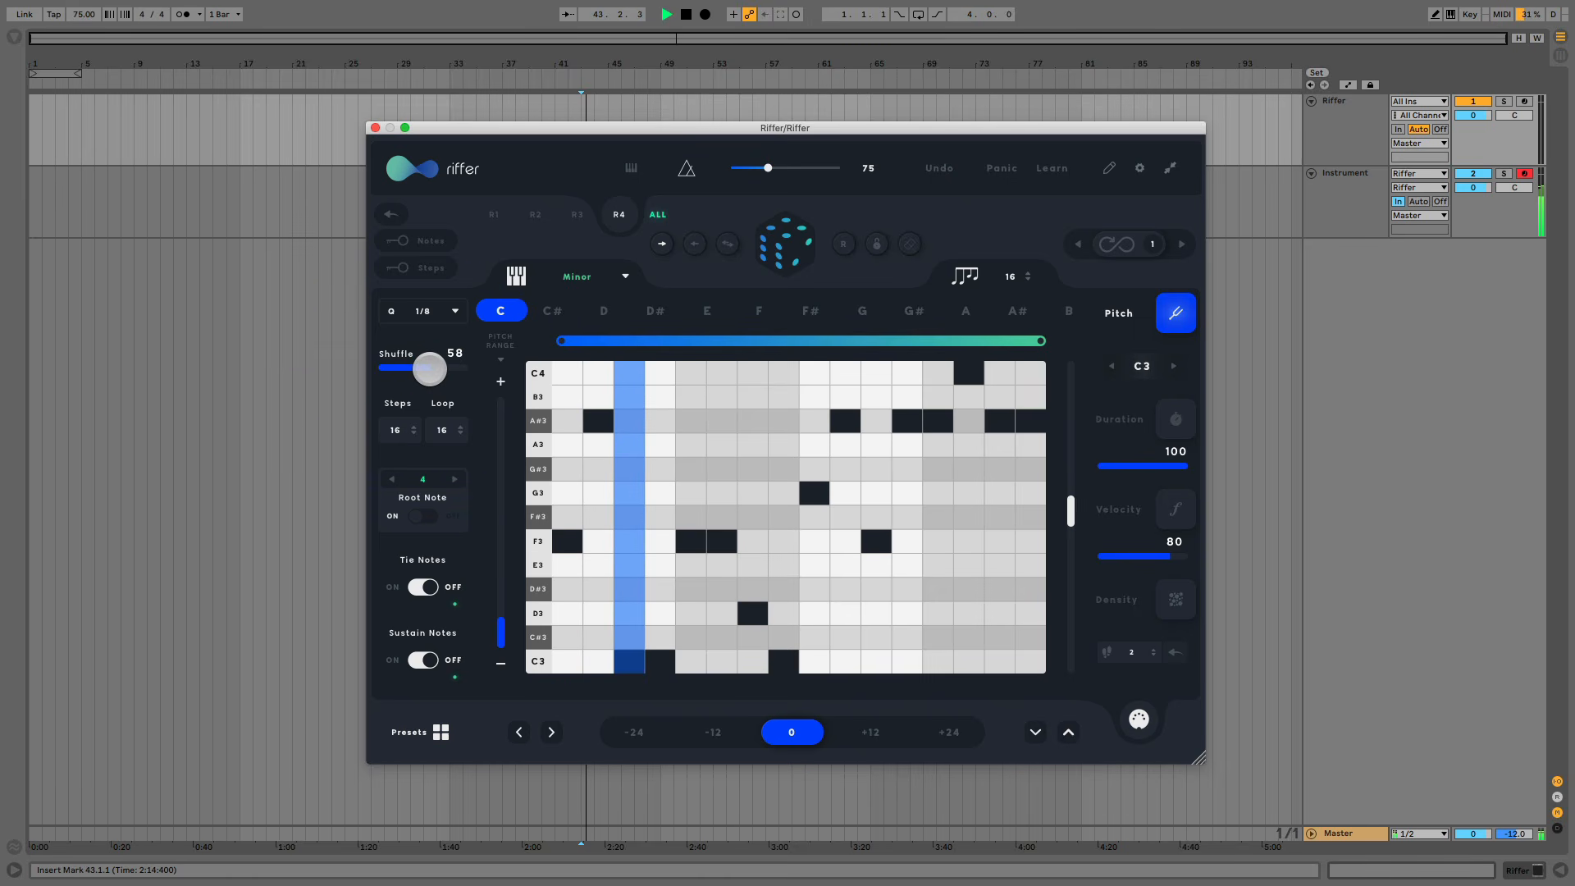
mouse_move(428, 369)
mouse_down()
mouse_move(394, 370)
mouse_move(449, 371)
mouse_up()
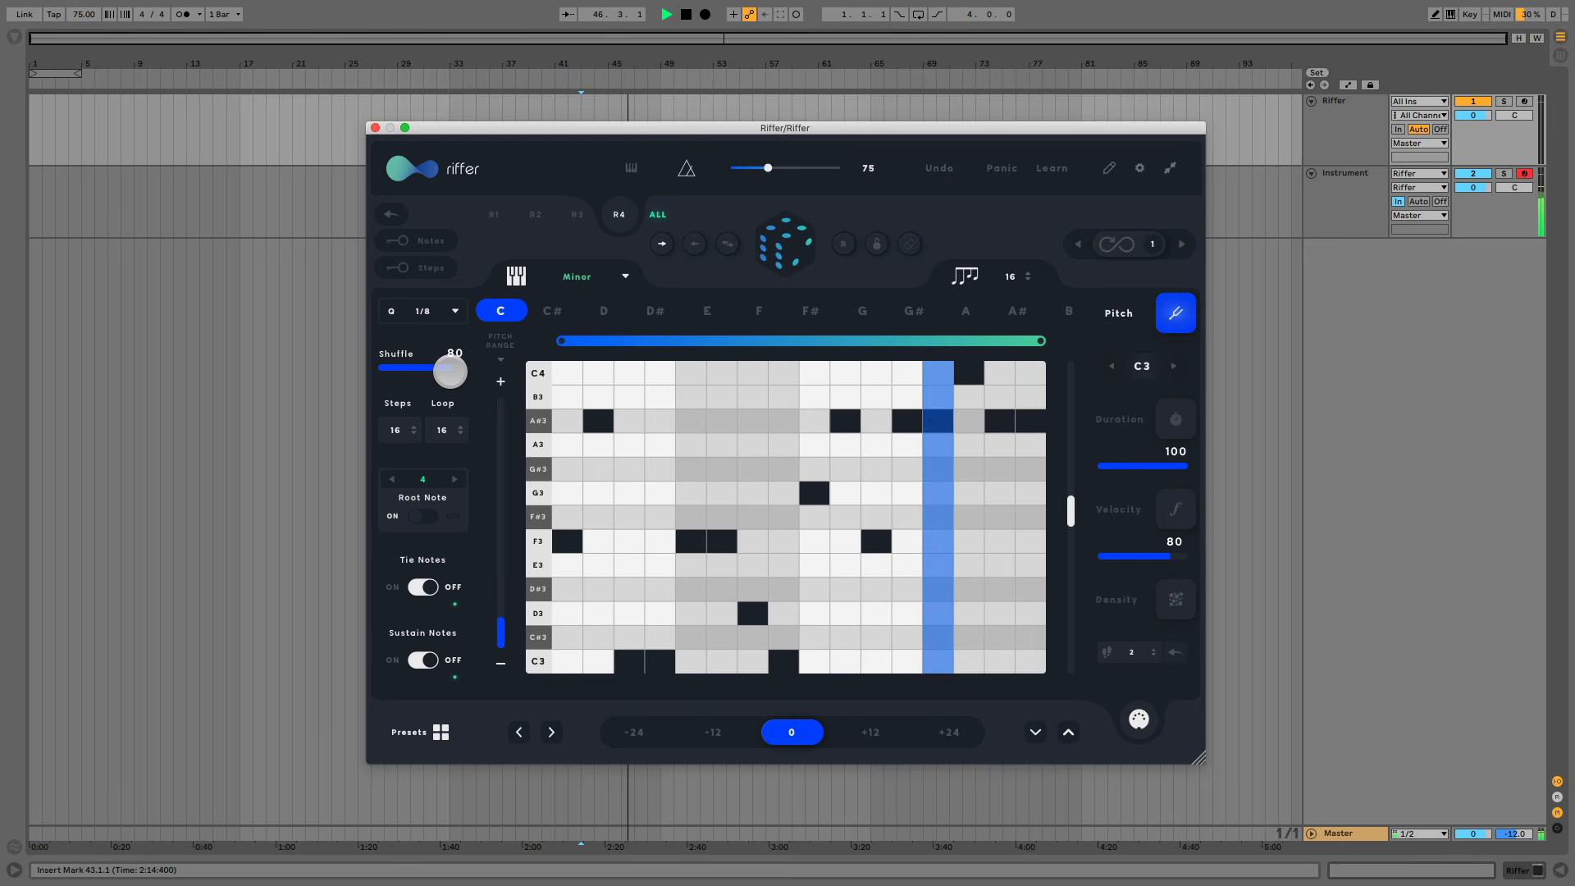
key(space)
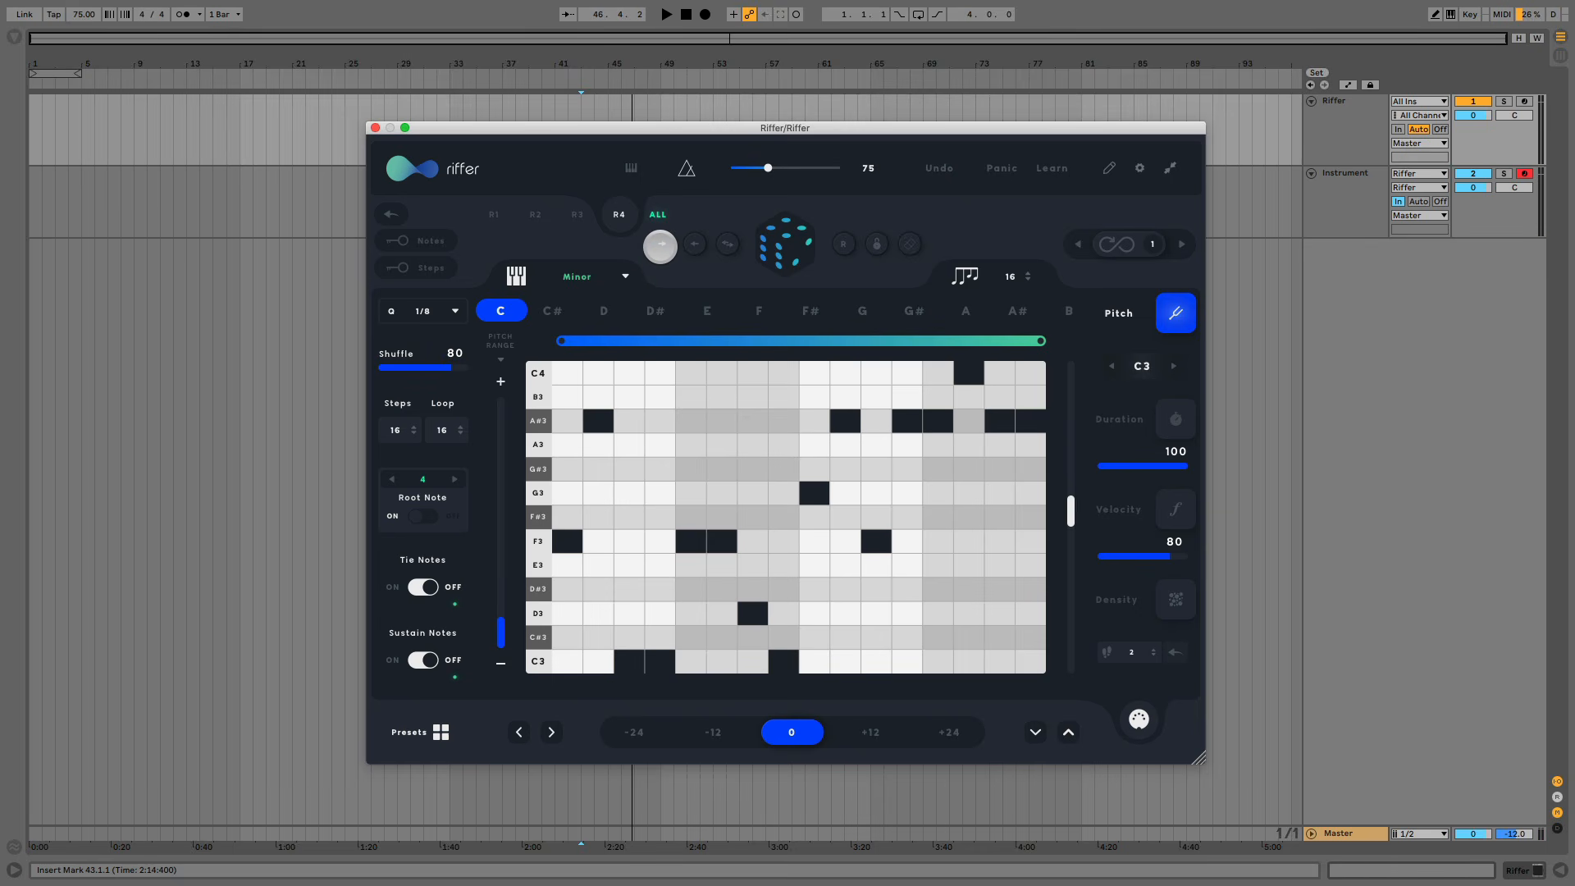
Step: Play the riff in the alternate playback directions and stop it
key(space)
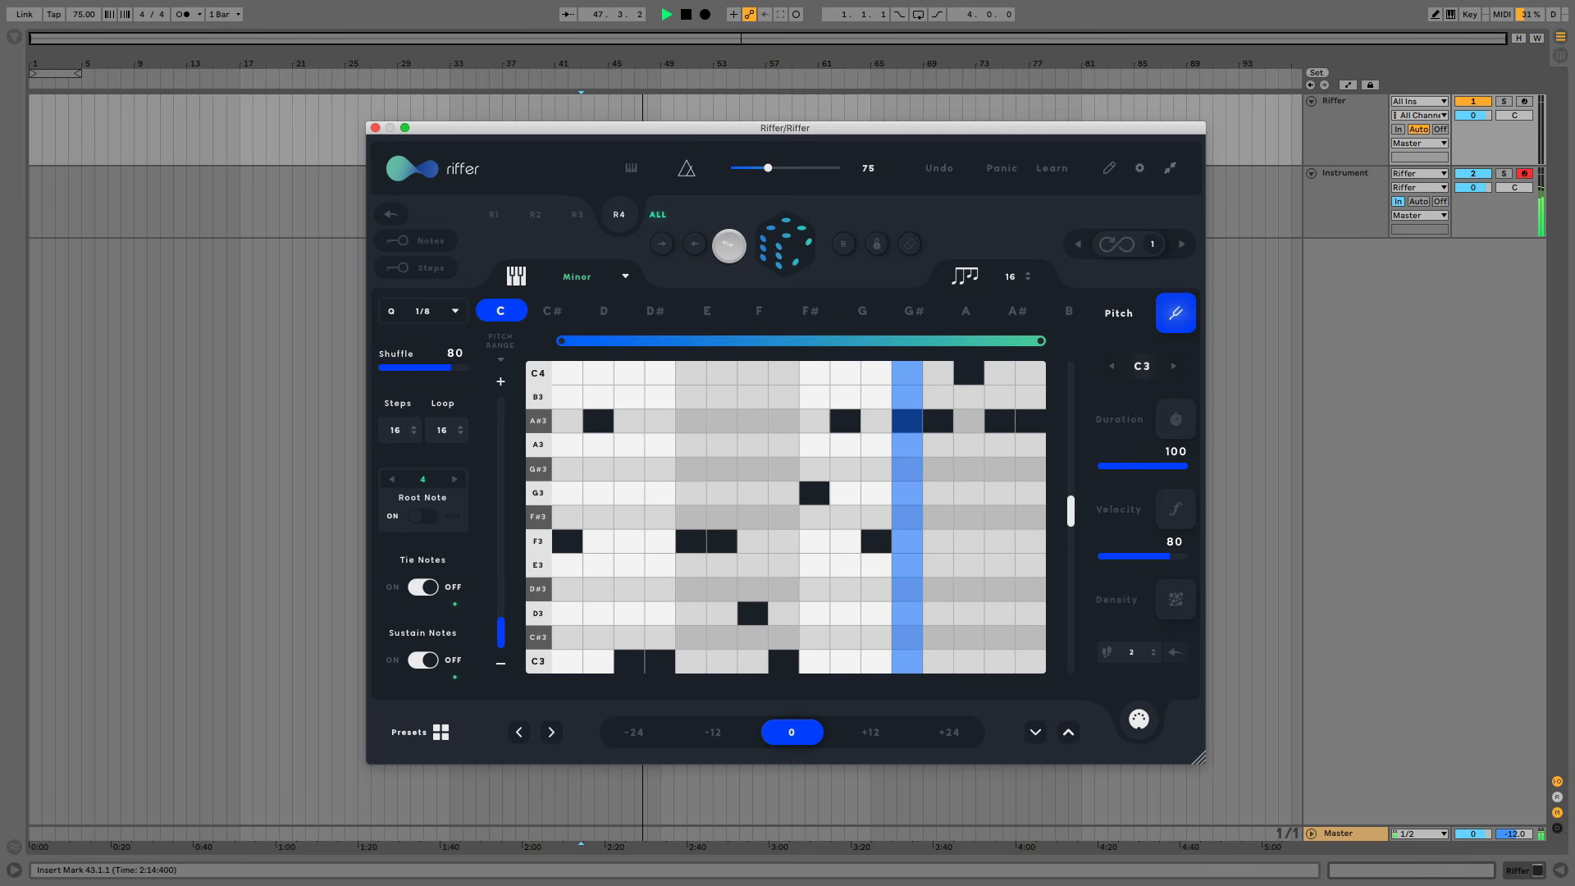
key(space)
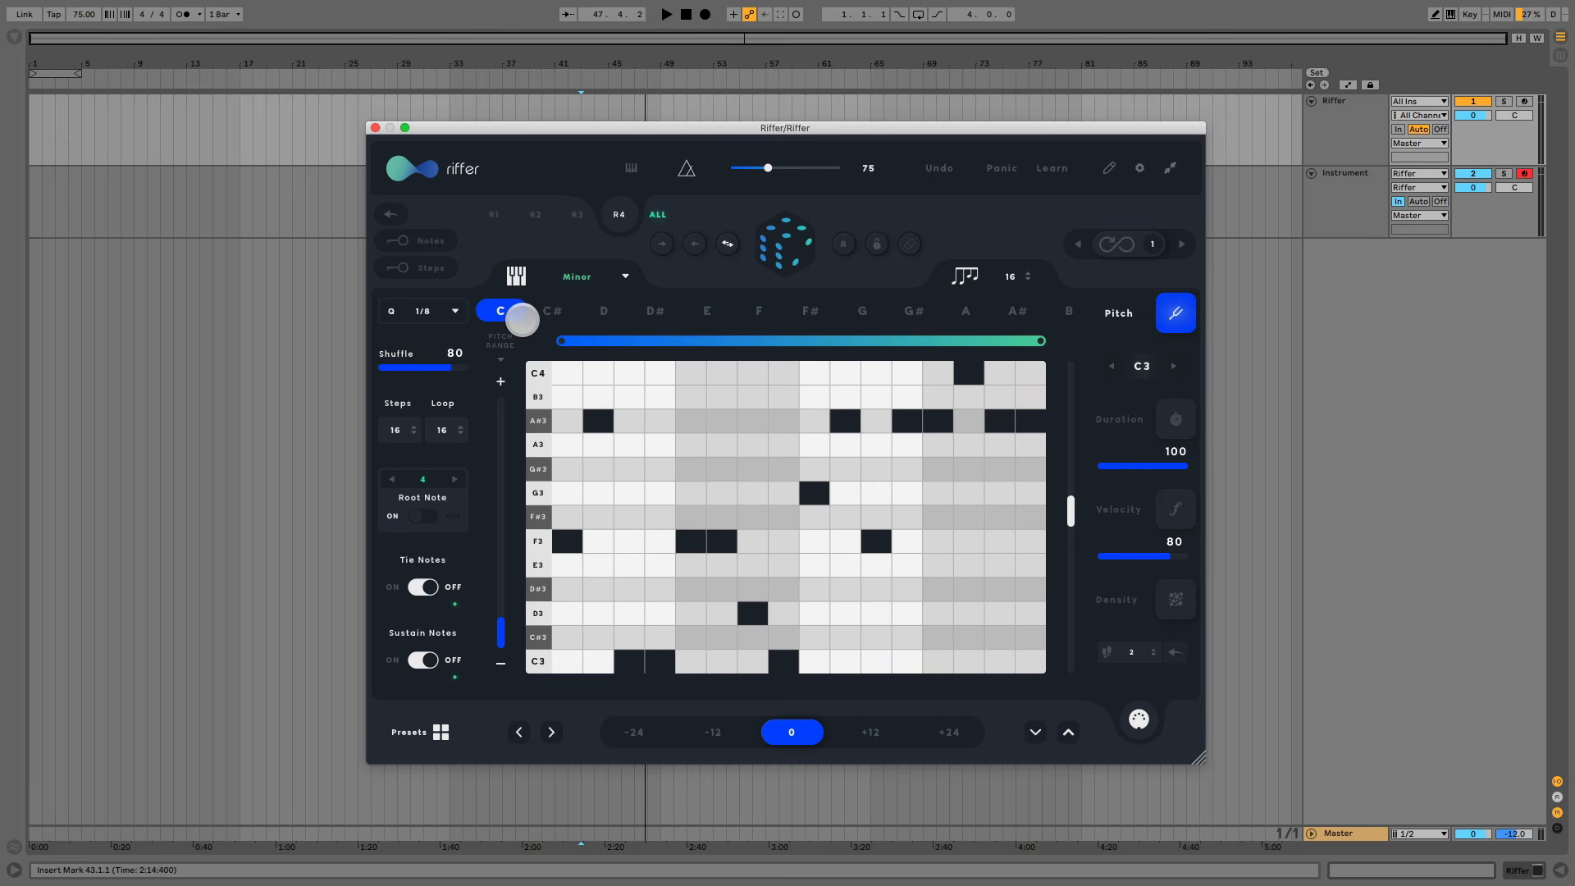
Step: Set the riff to 8 steps with a loop of 4, and set the note count to 3
click(406, 432)
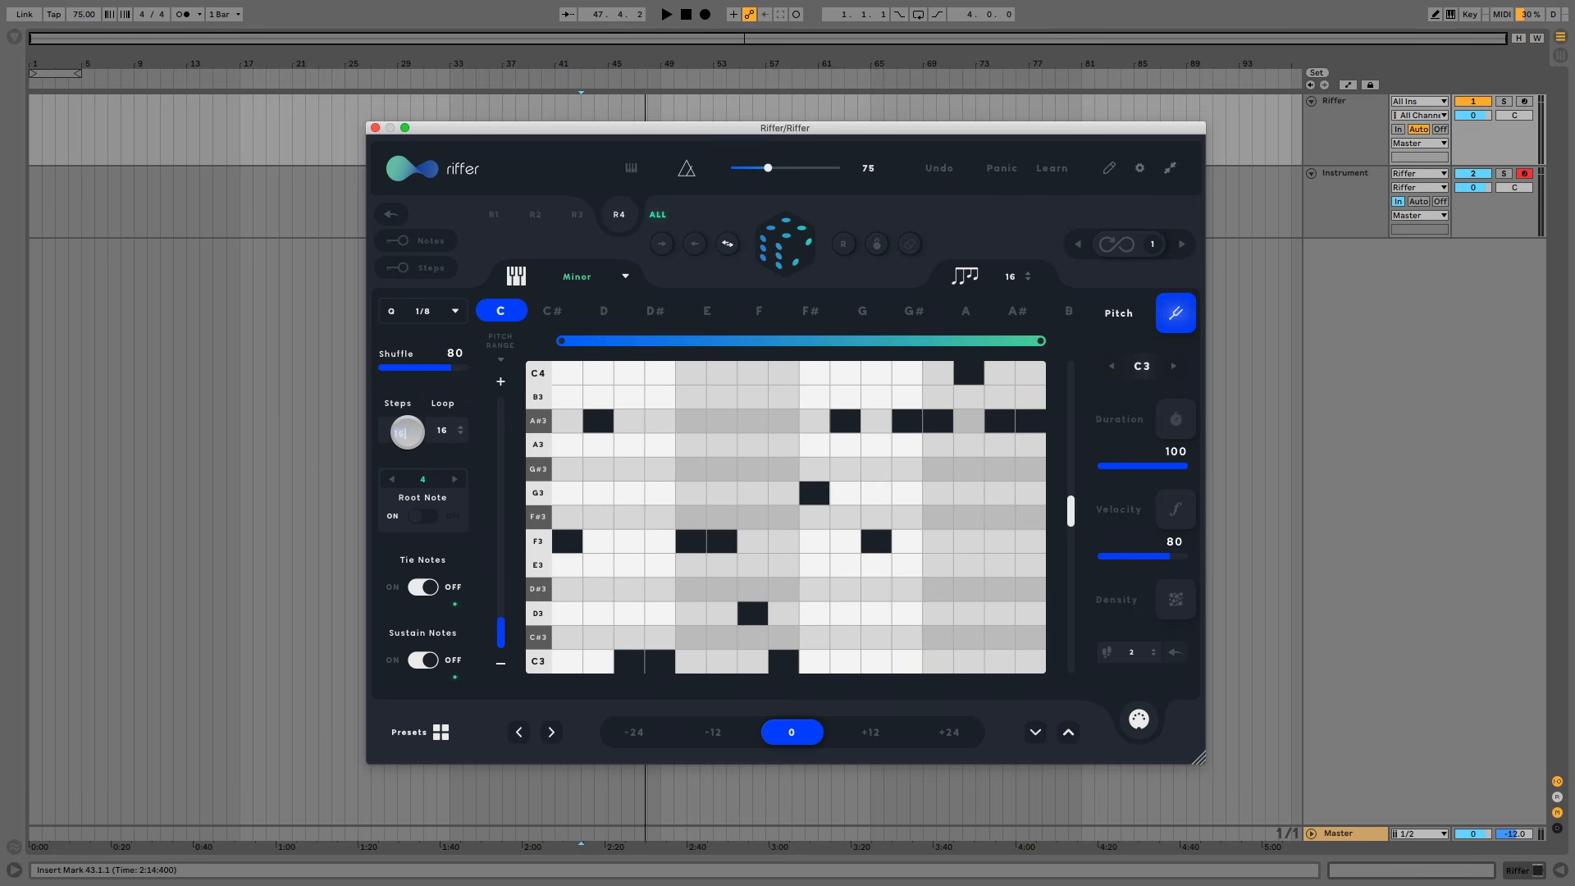
double_click(402, 433)
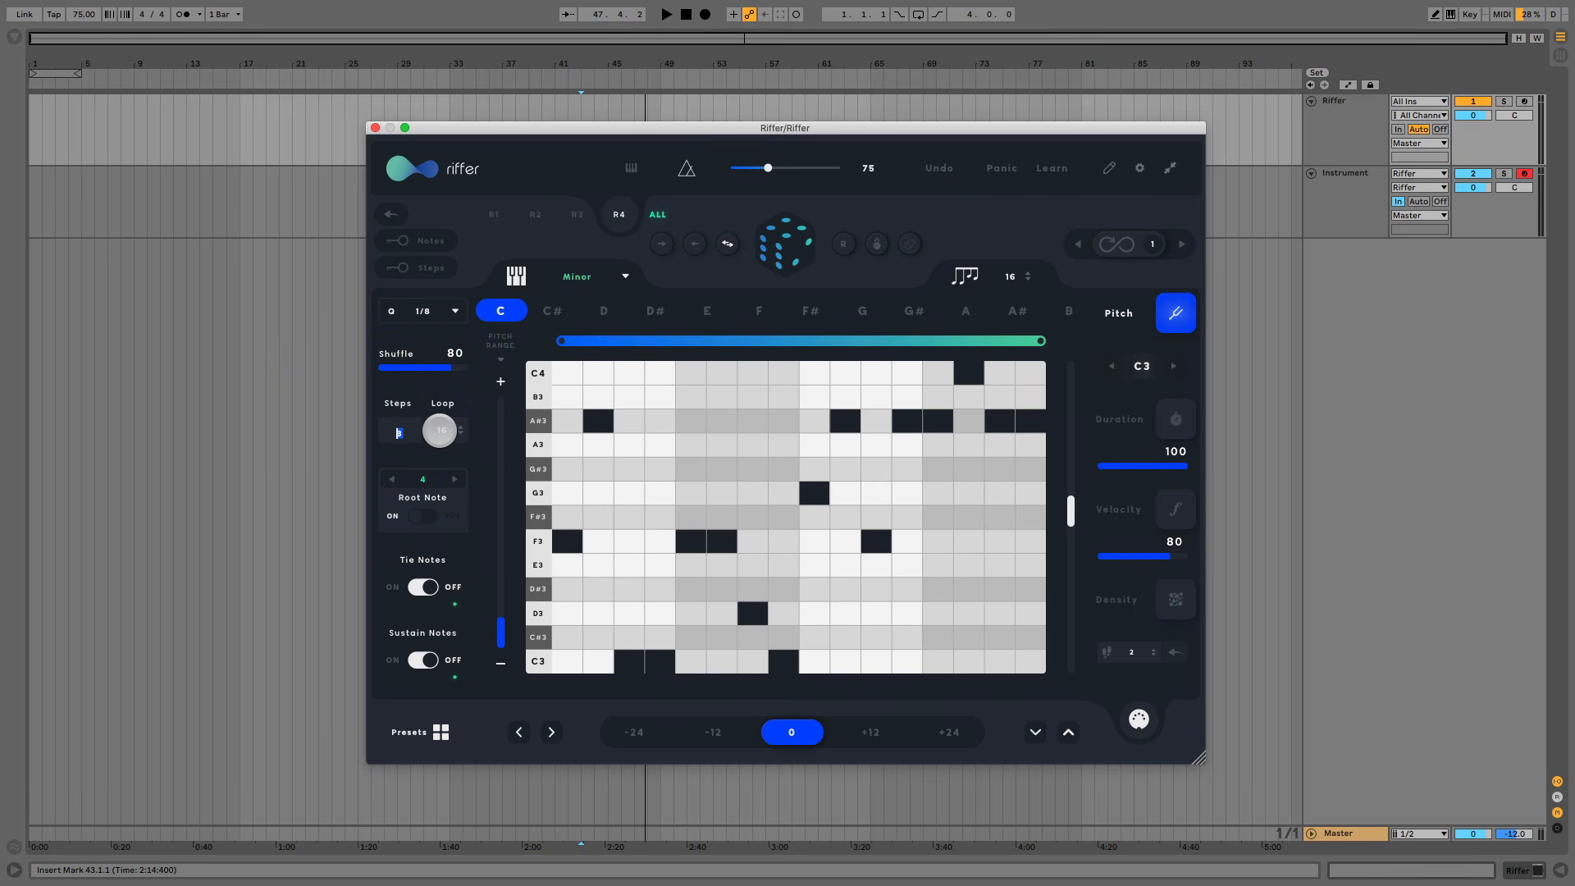
key(Return)
click(450, 430)
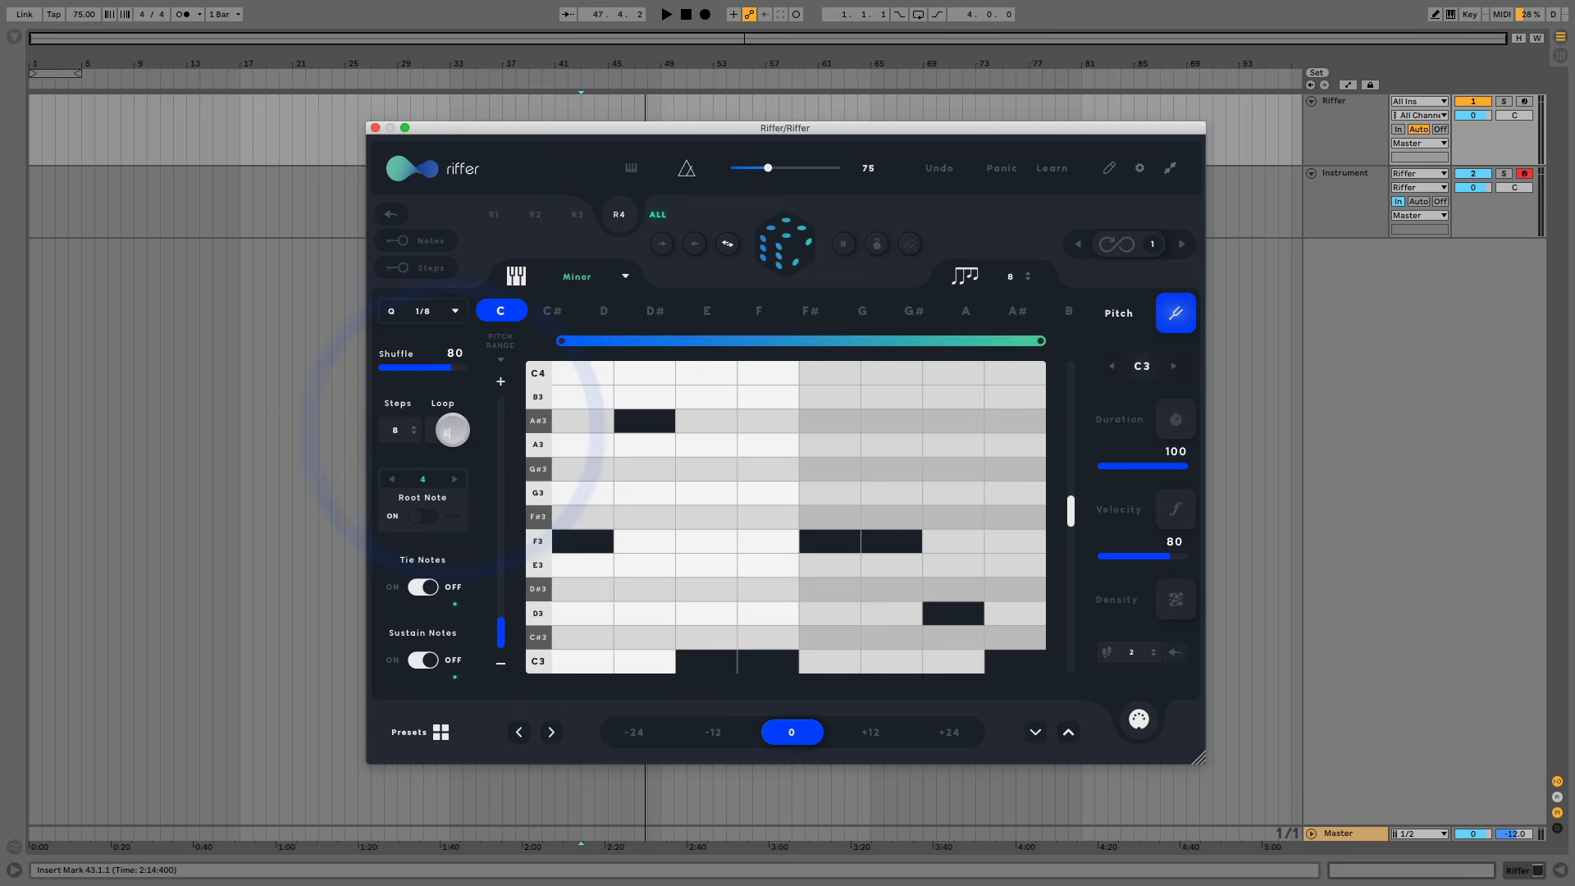
text(4)
key(Return)
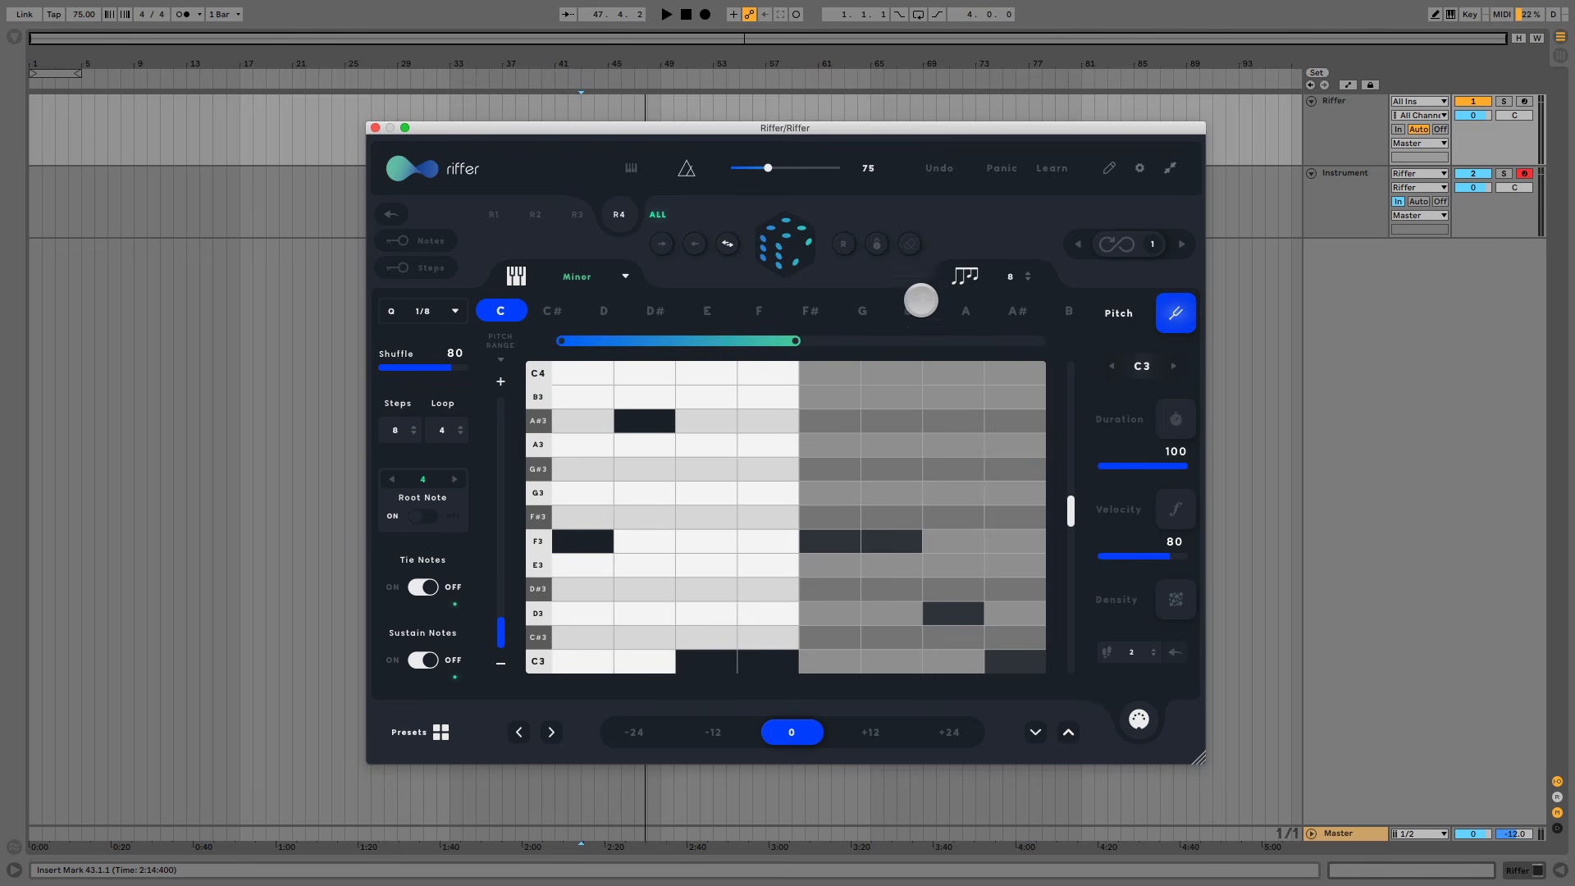
click(1026, 276)
Step: Widen the pitch range and randomize the riff during playback
key(space)
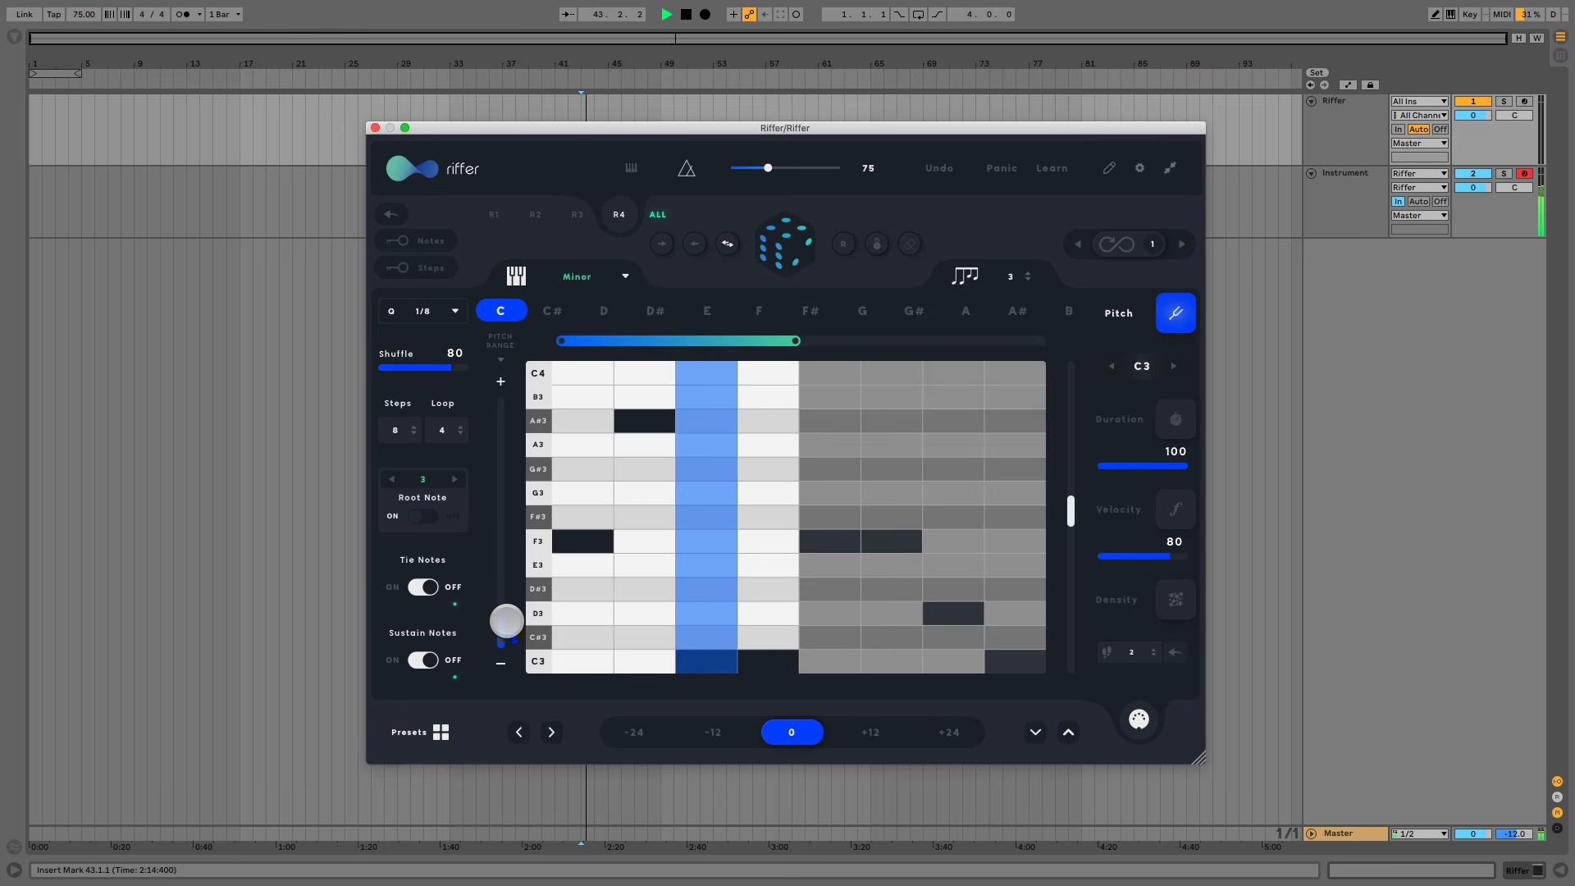
drag(500, 629, 498, 568)
click(781, 250)
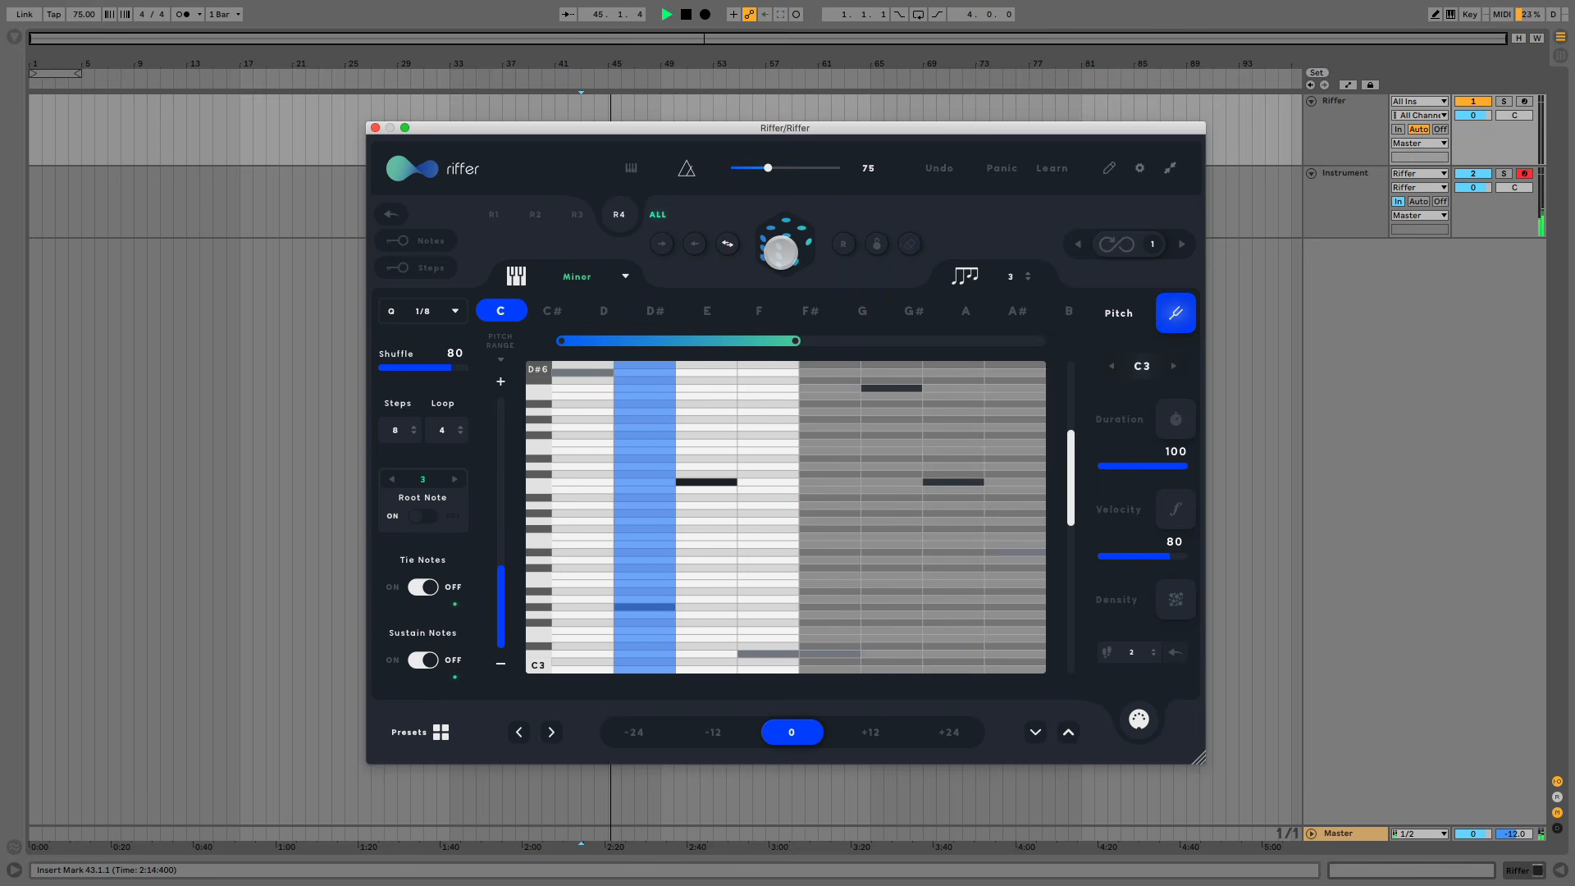
key(space)
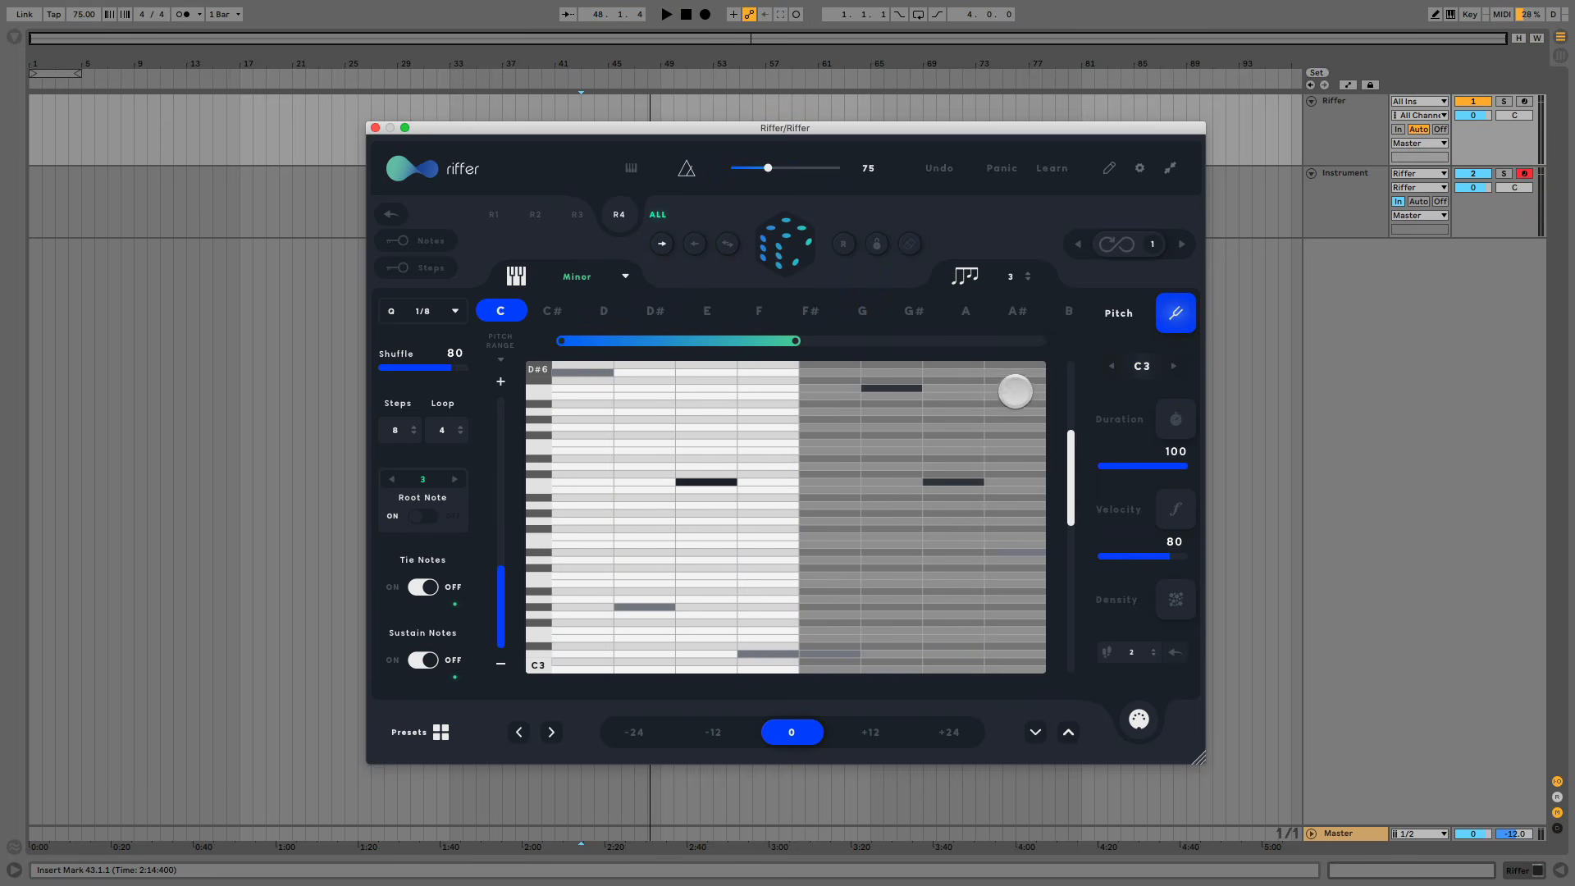
Step: Shift the keyboard range down to C#1 through E4 and randomize the riff
drag(1070, 466, 1064, 523)
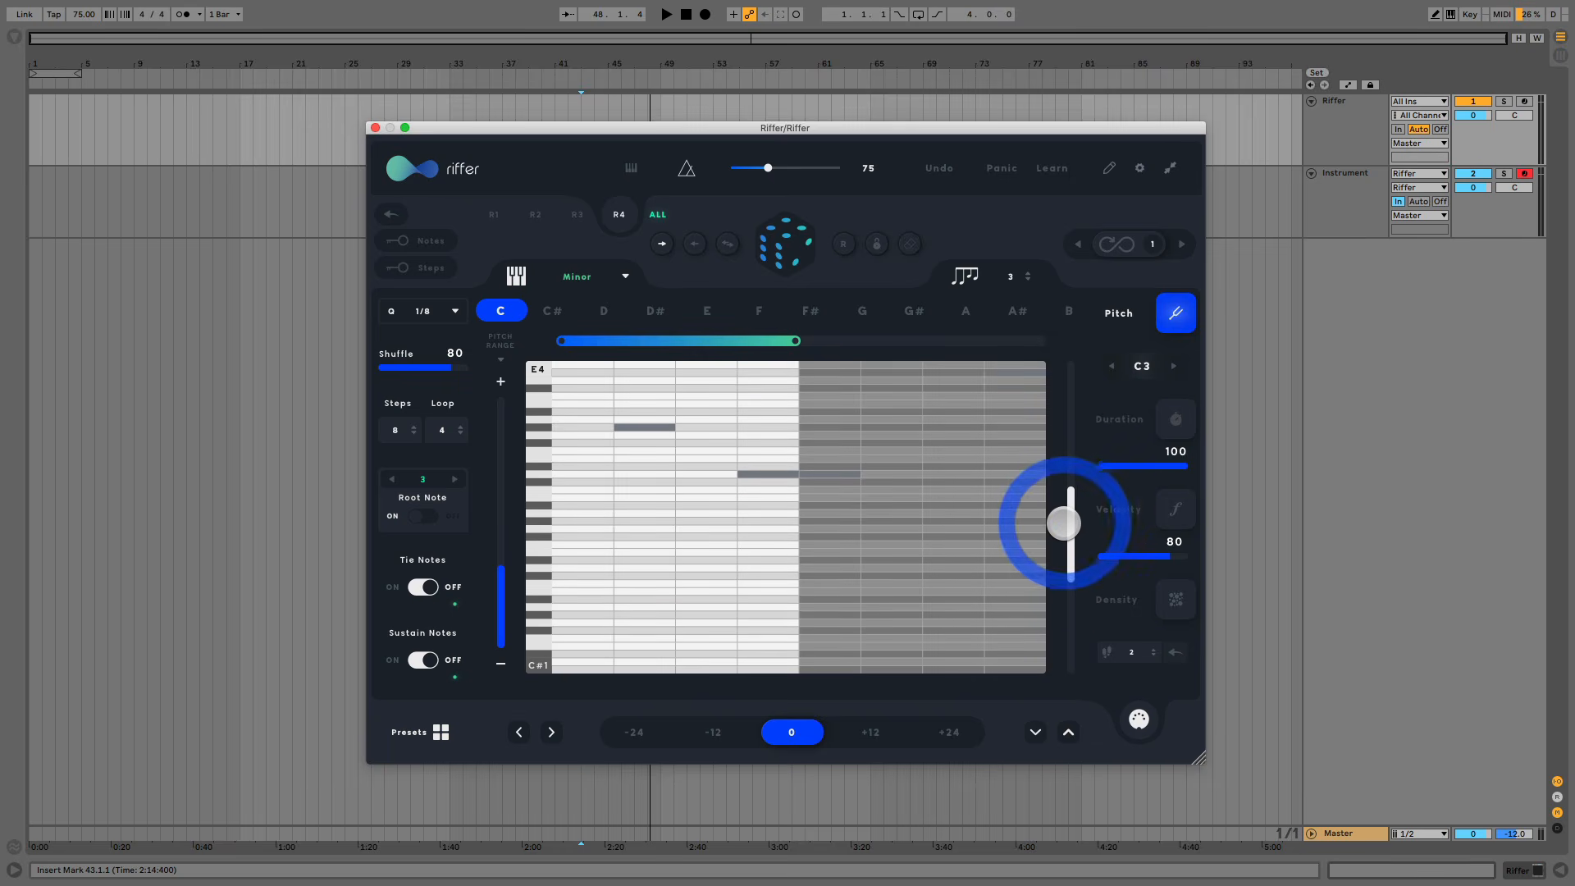
click(787, 244)
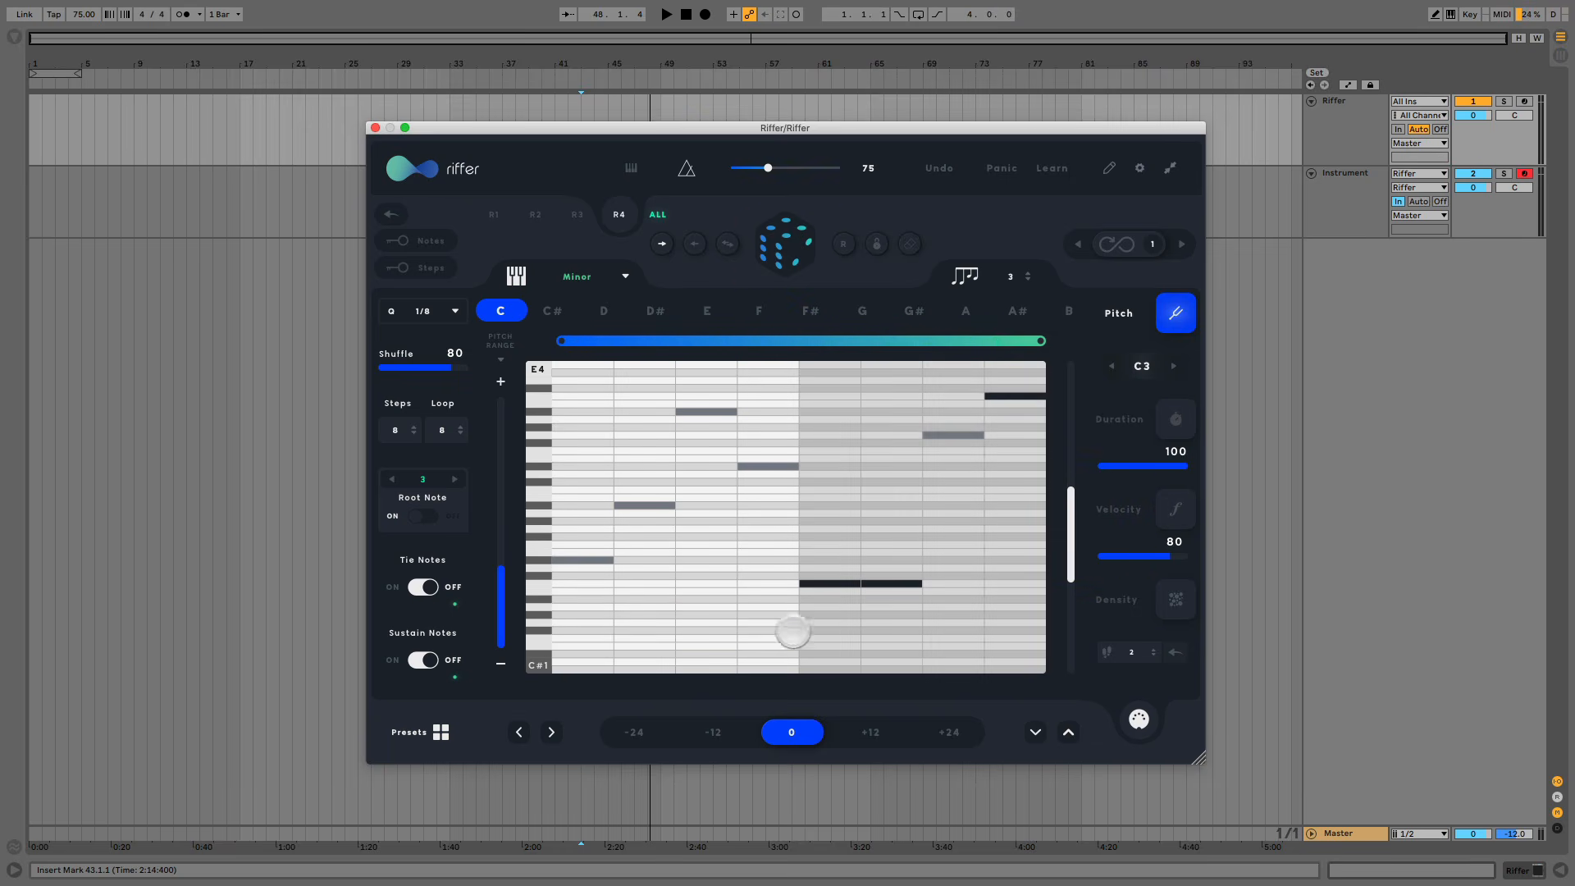
Step: Try transposing the riff by -24, +12 and +24, and return the transposition to 0
drag(717, 731, 636, 730)
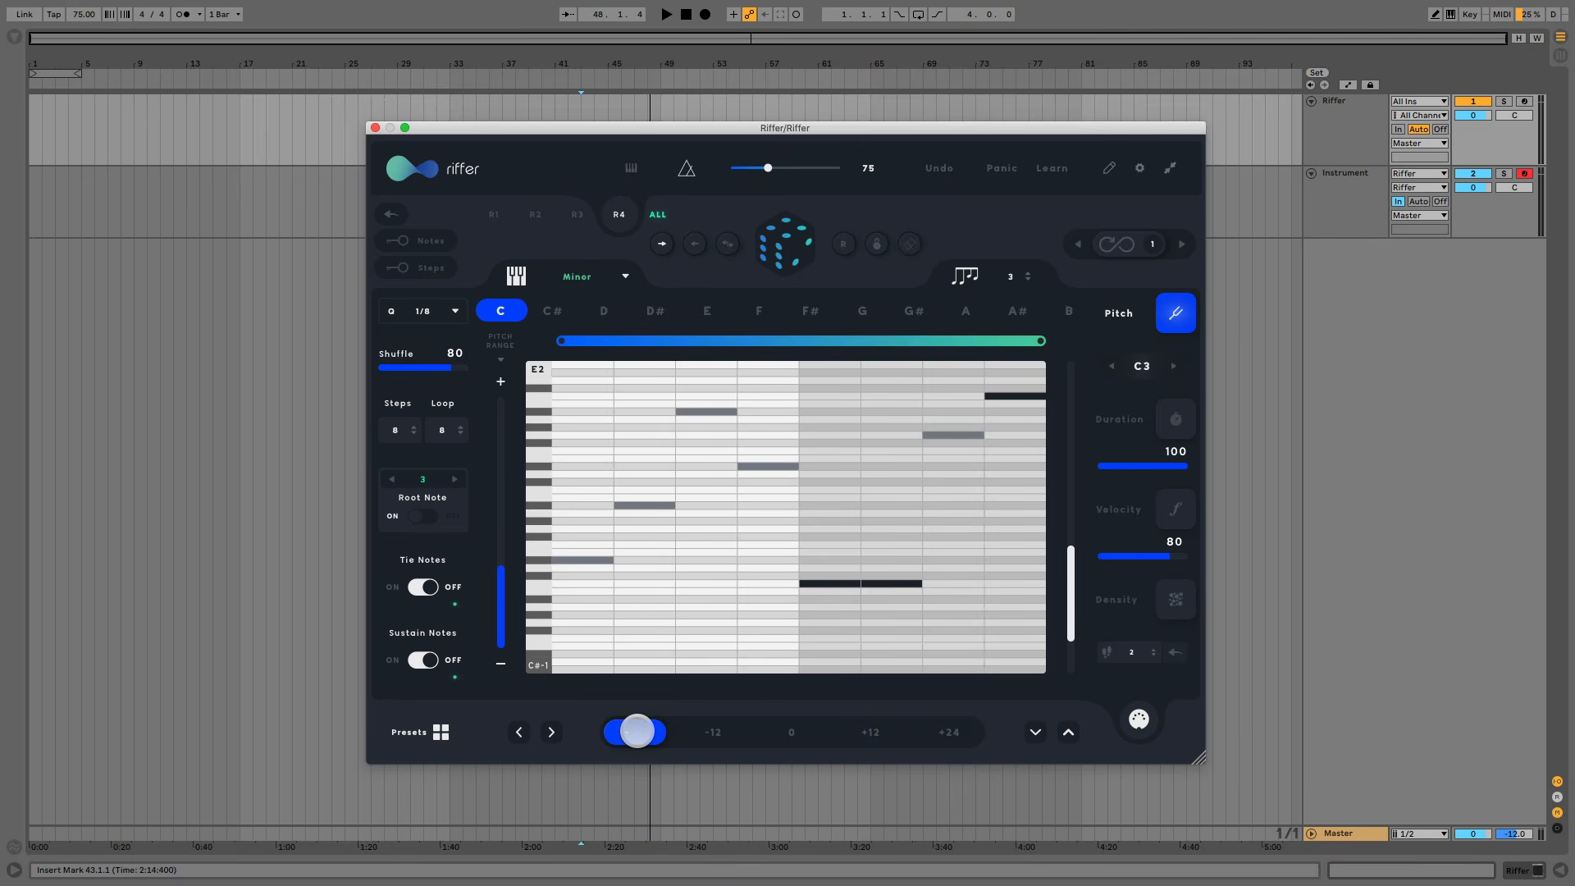
click(876, 731)
click(952, 731)
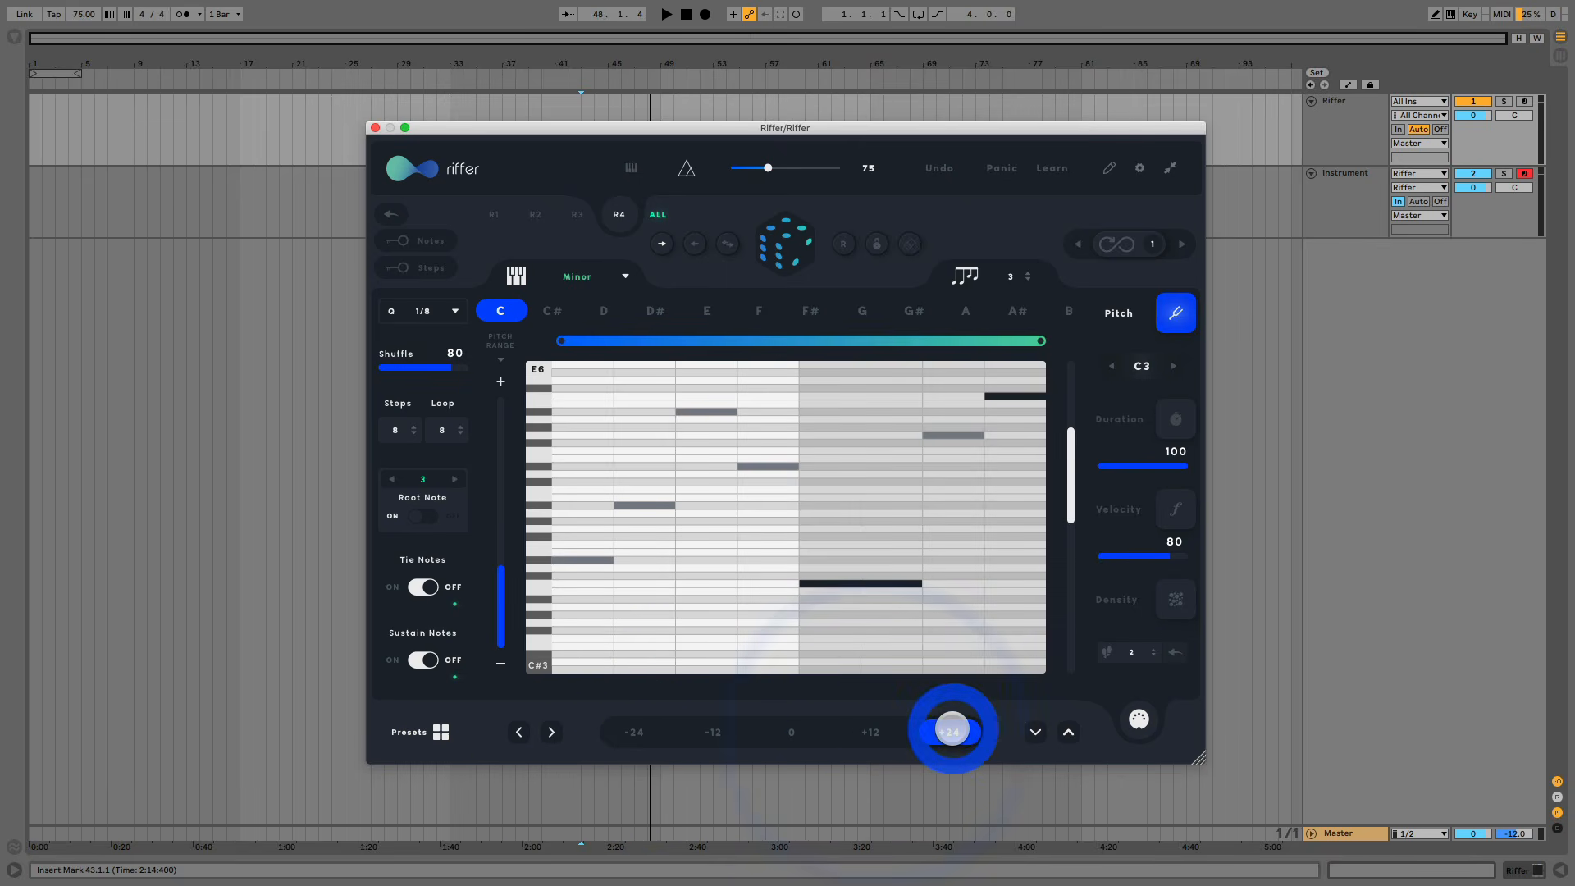
click(784, 730)
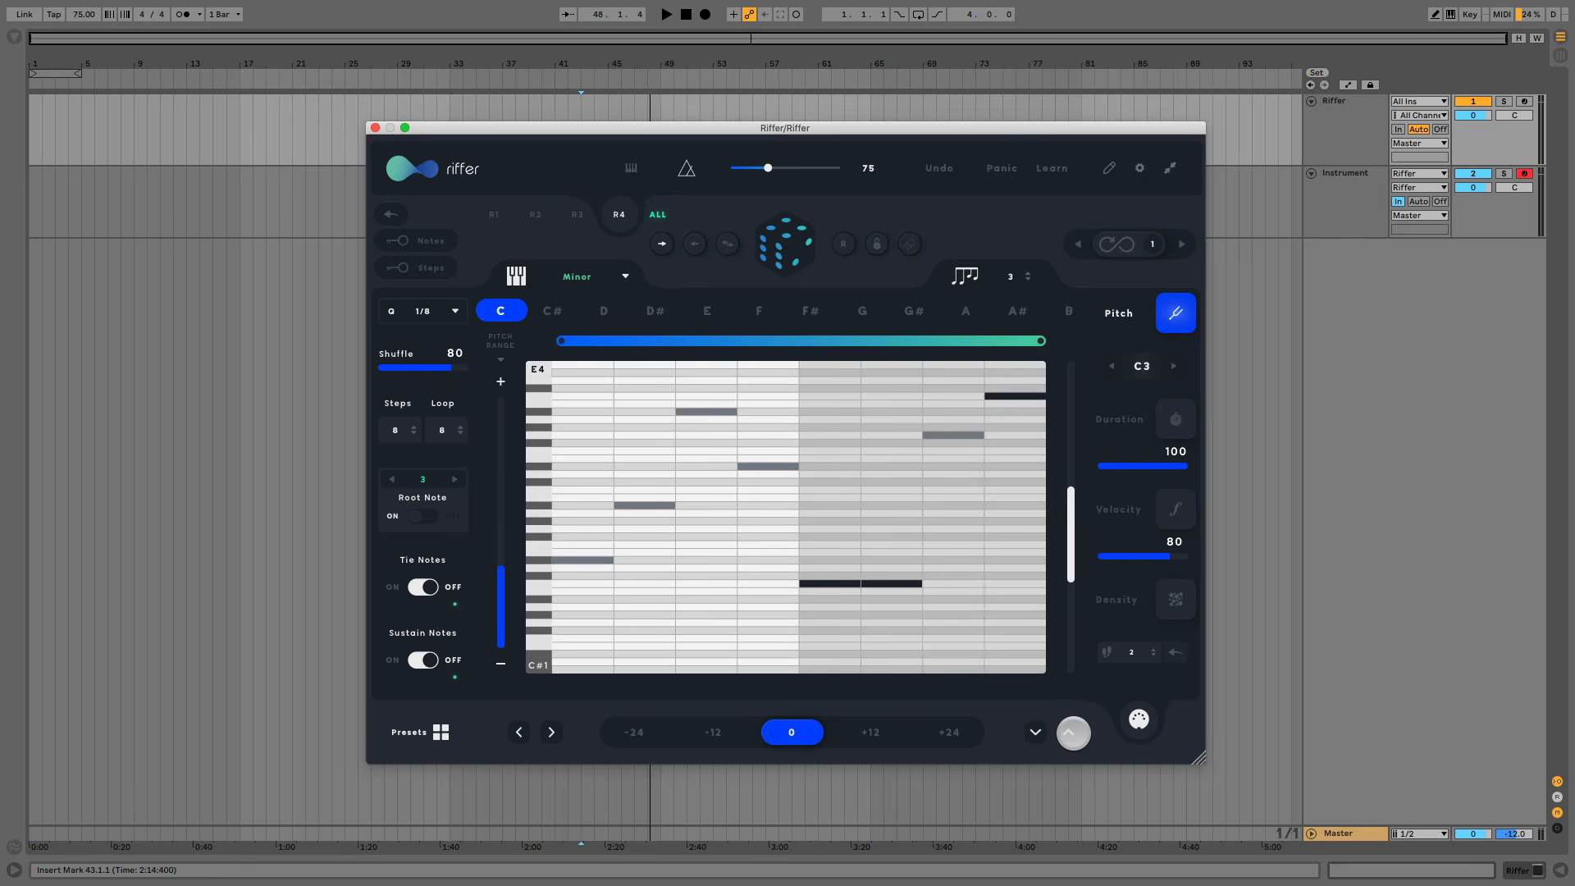
Step: Nudge the riff's notes up and down in pitch, and shift the pattern two steps earlier and one step forward again
click(1073, 732)
click(1036, 732)
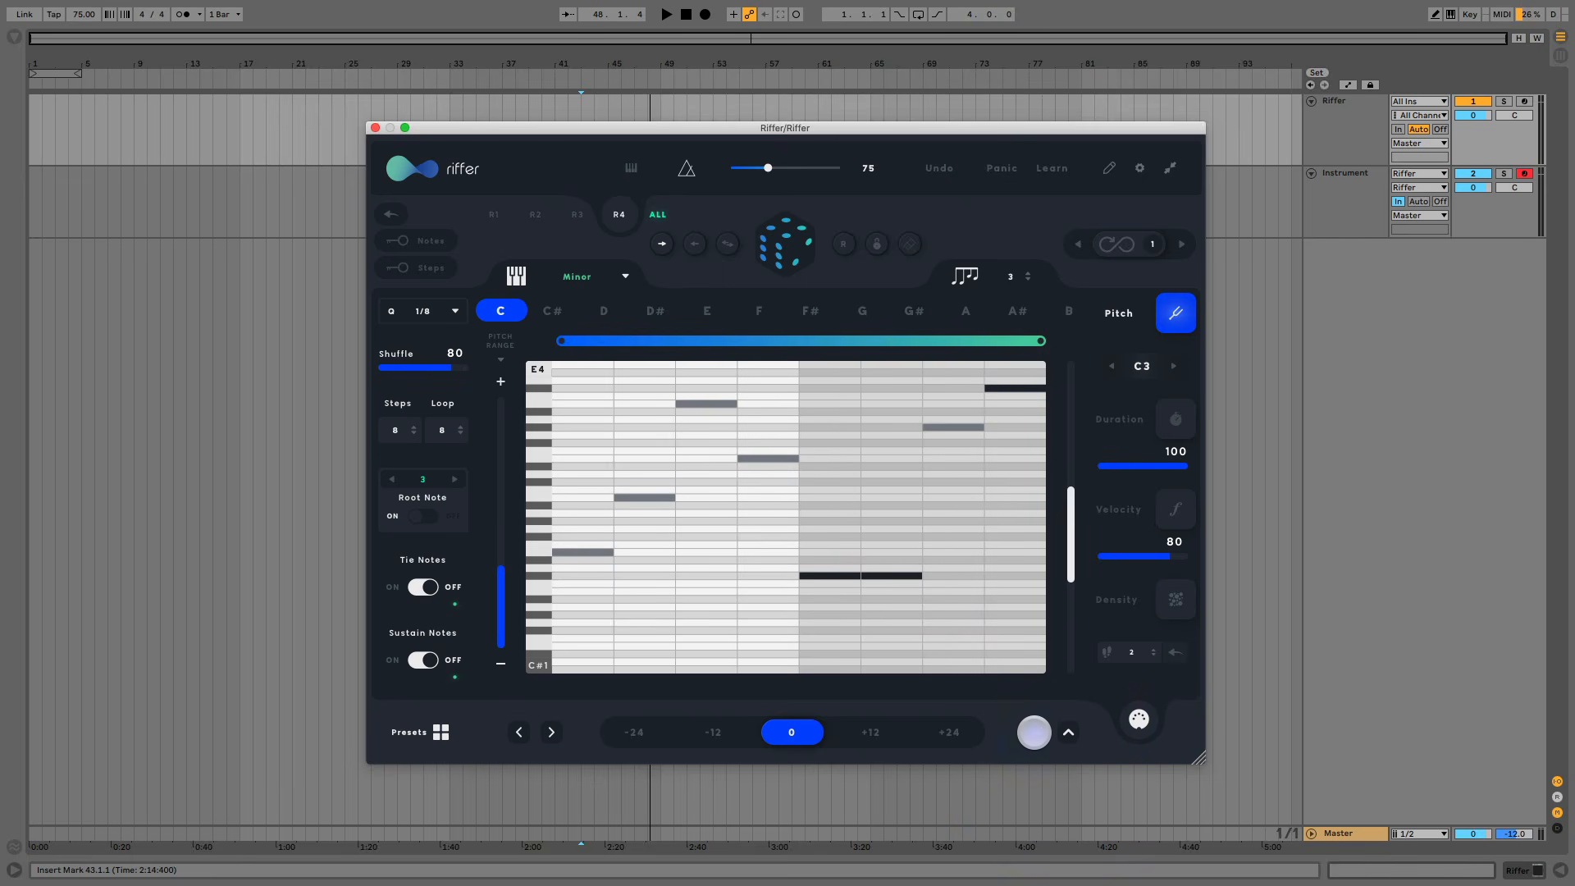
click(515, 729)
click(515, 729)
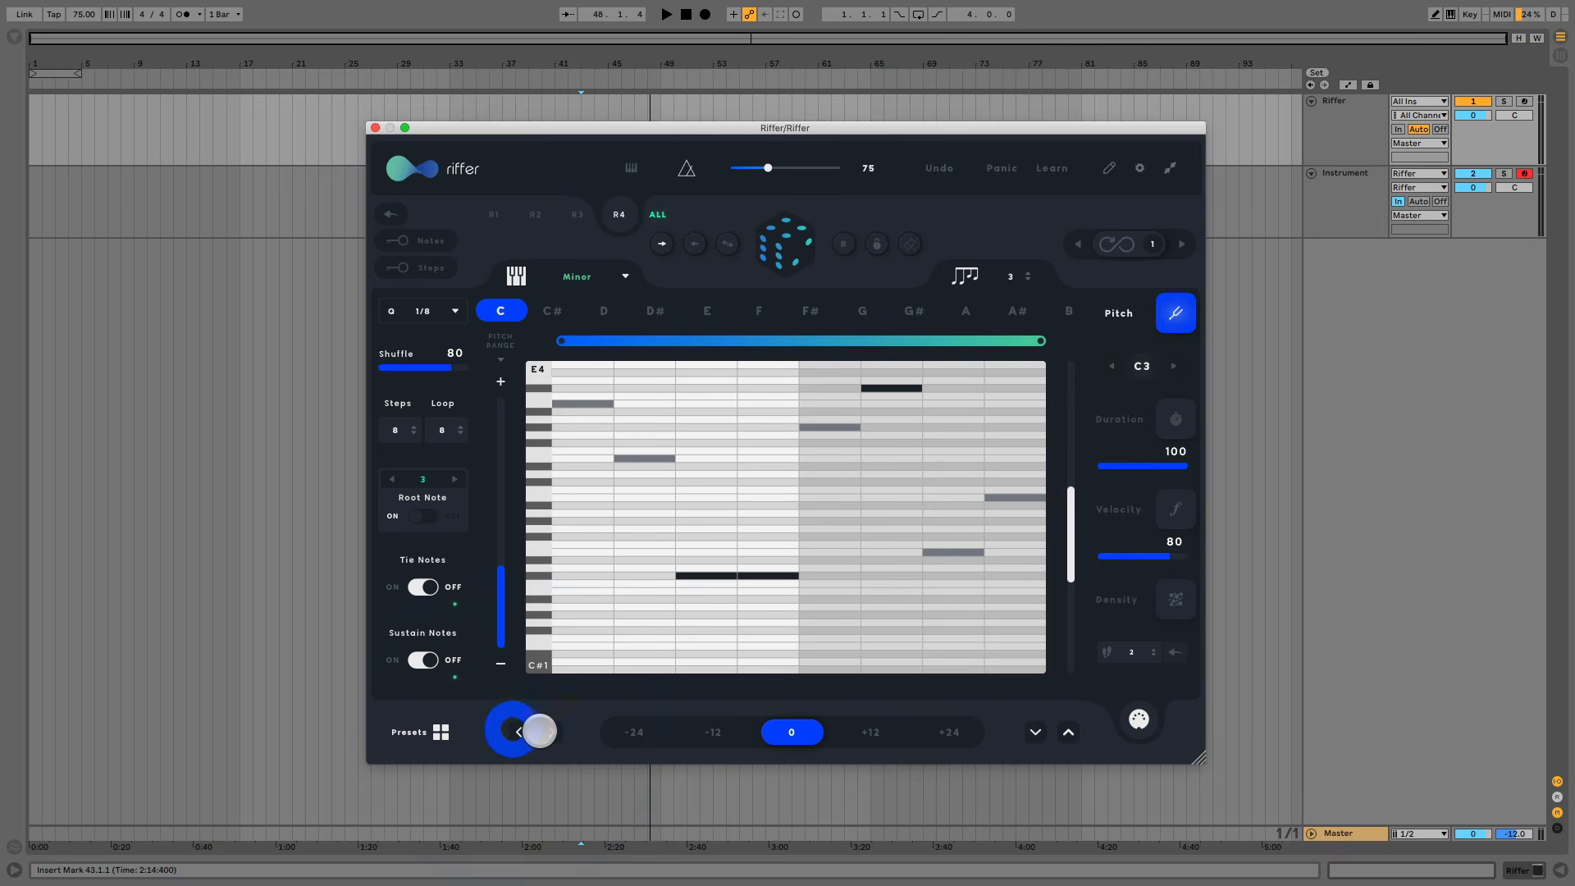
click(552, 732)
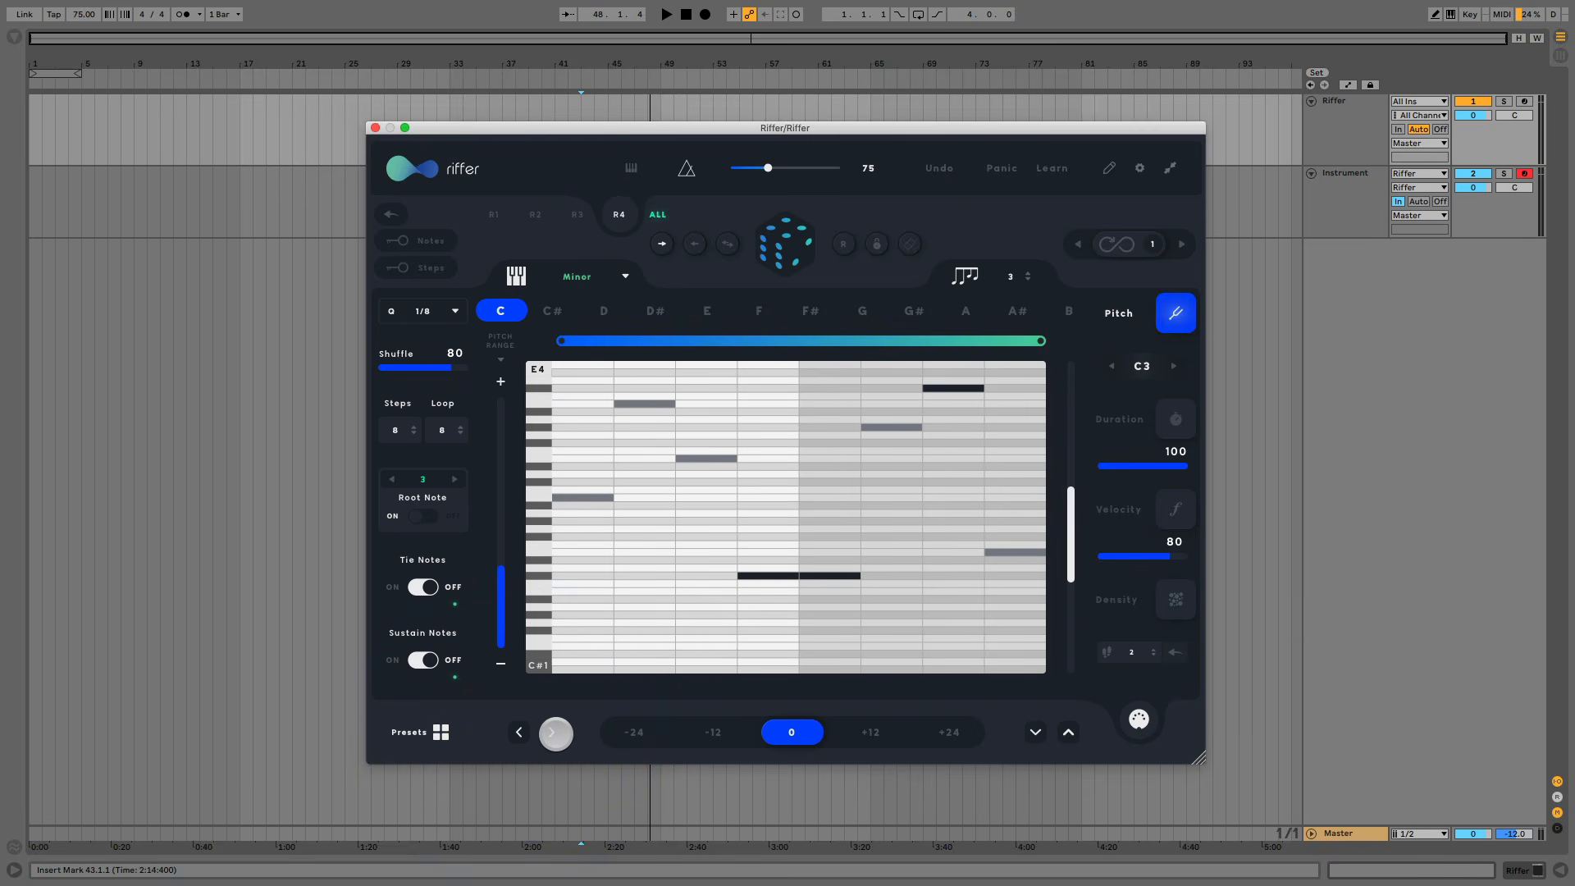
Step: Examine the riff's velocity, density and duration settings
click(1101, 515)
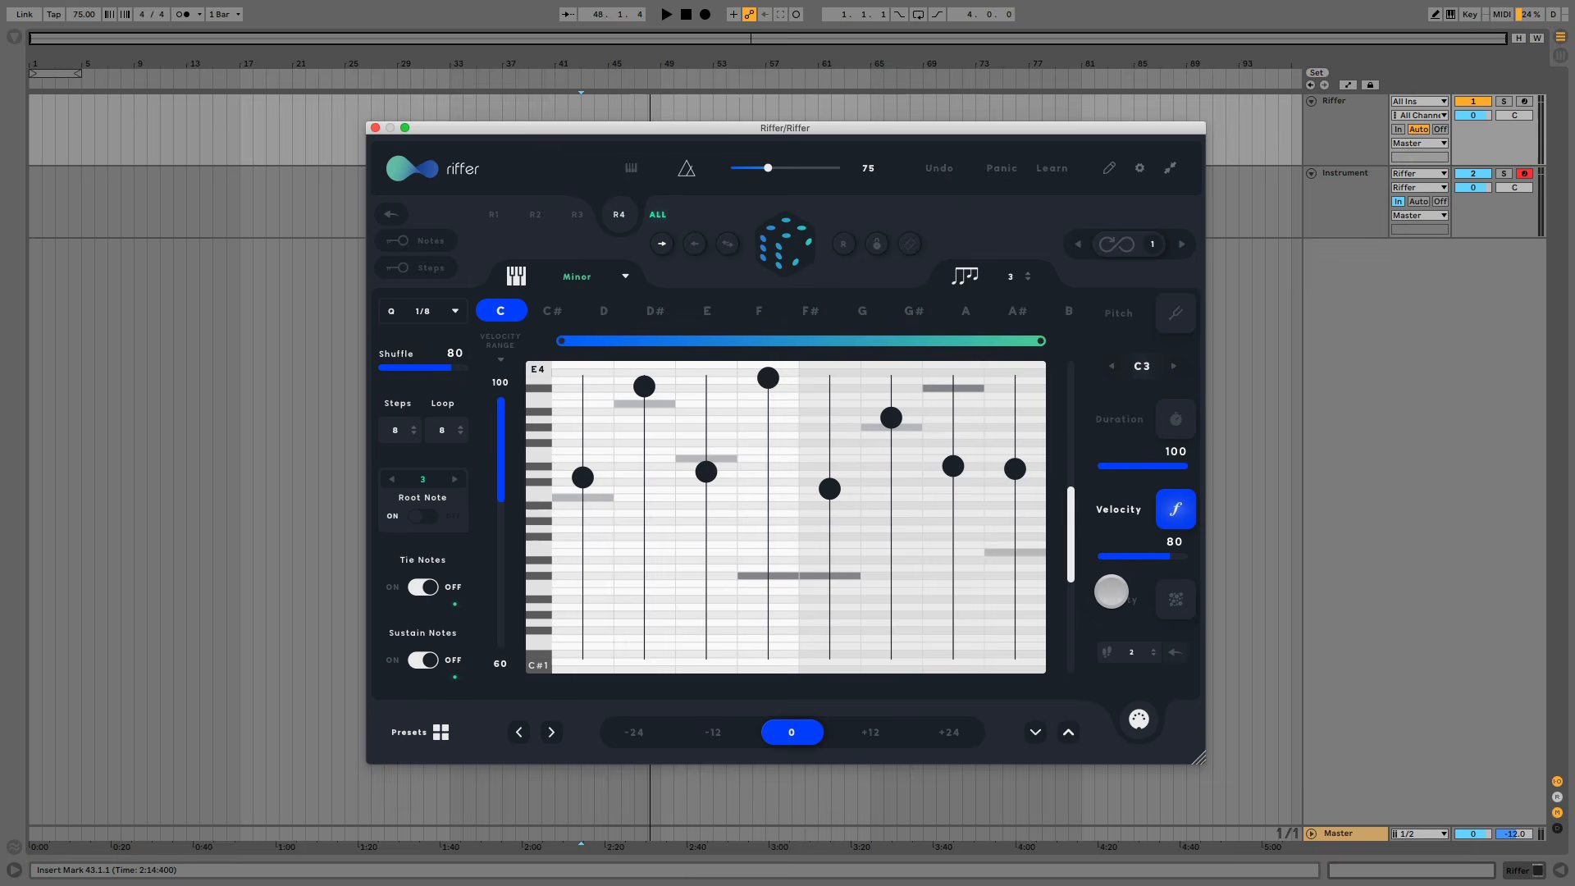
click(1109, 599)
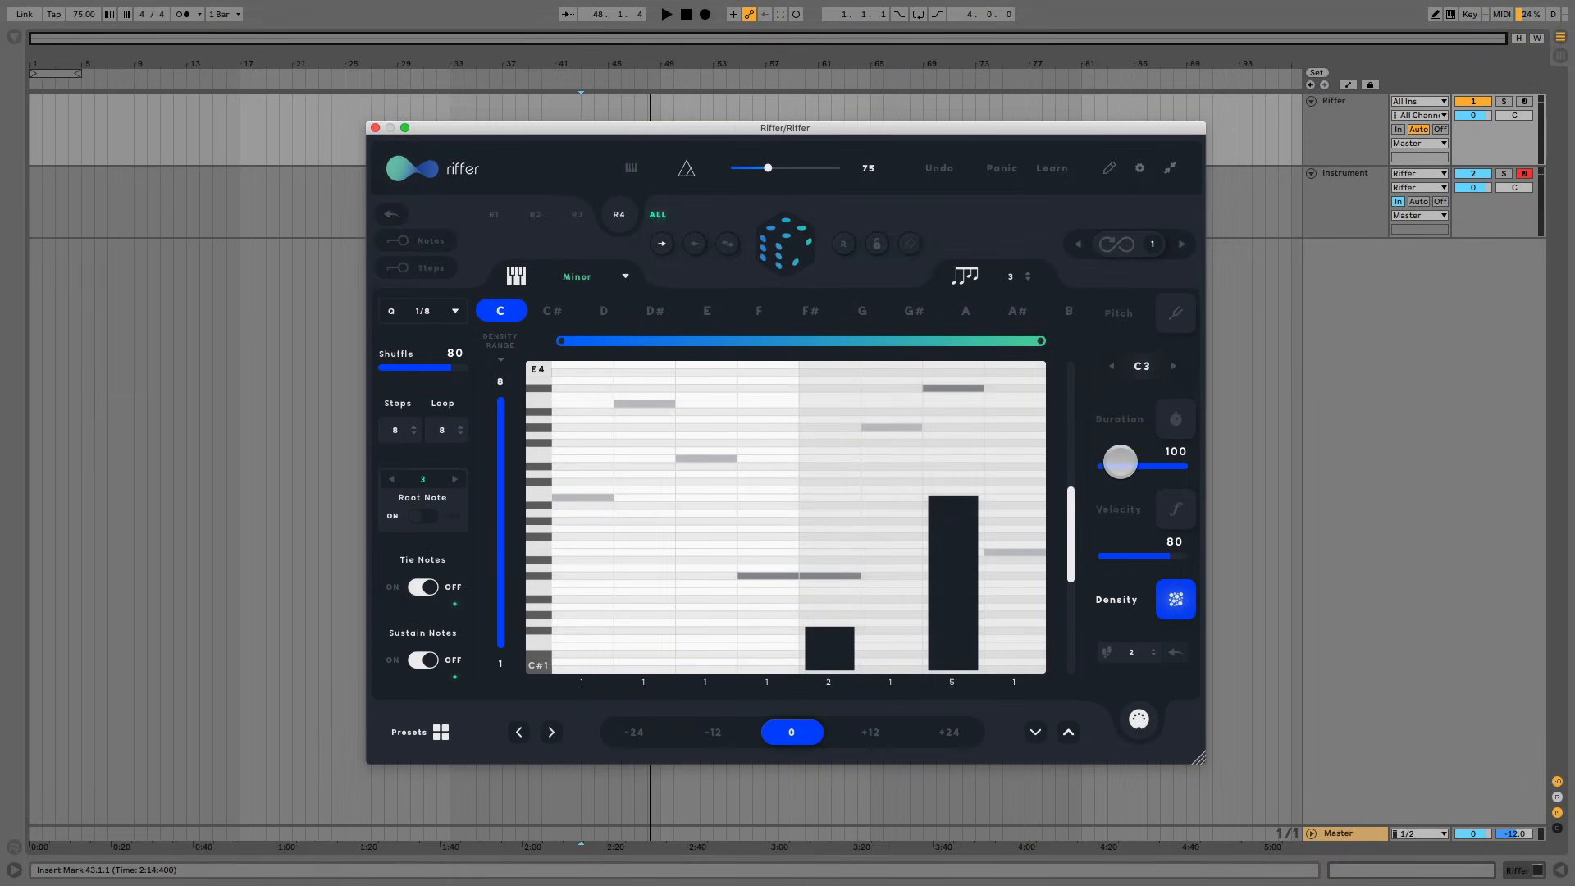
click(1113, 417)
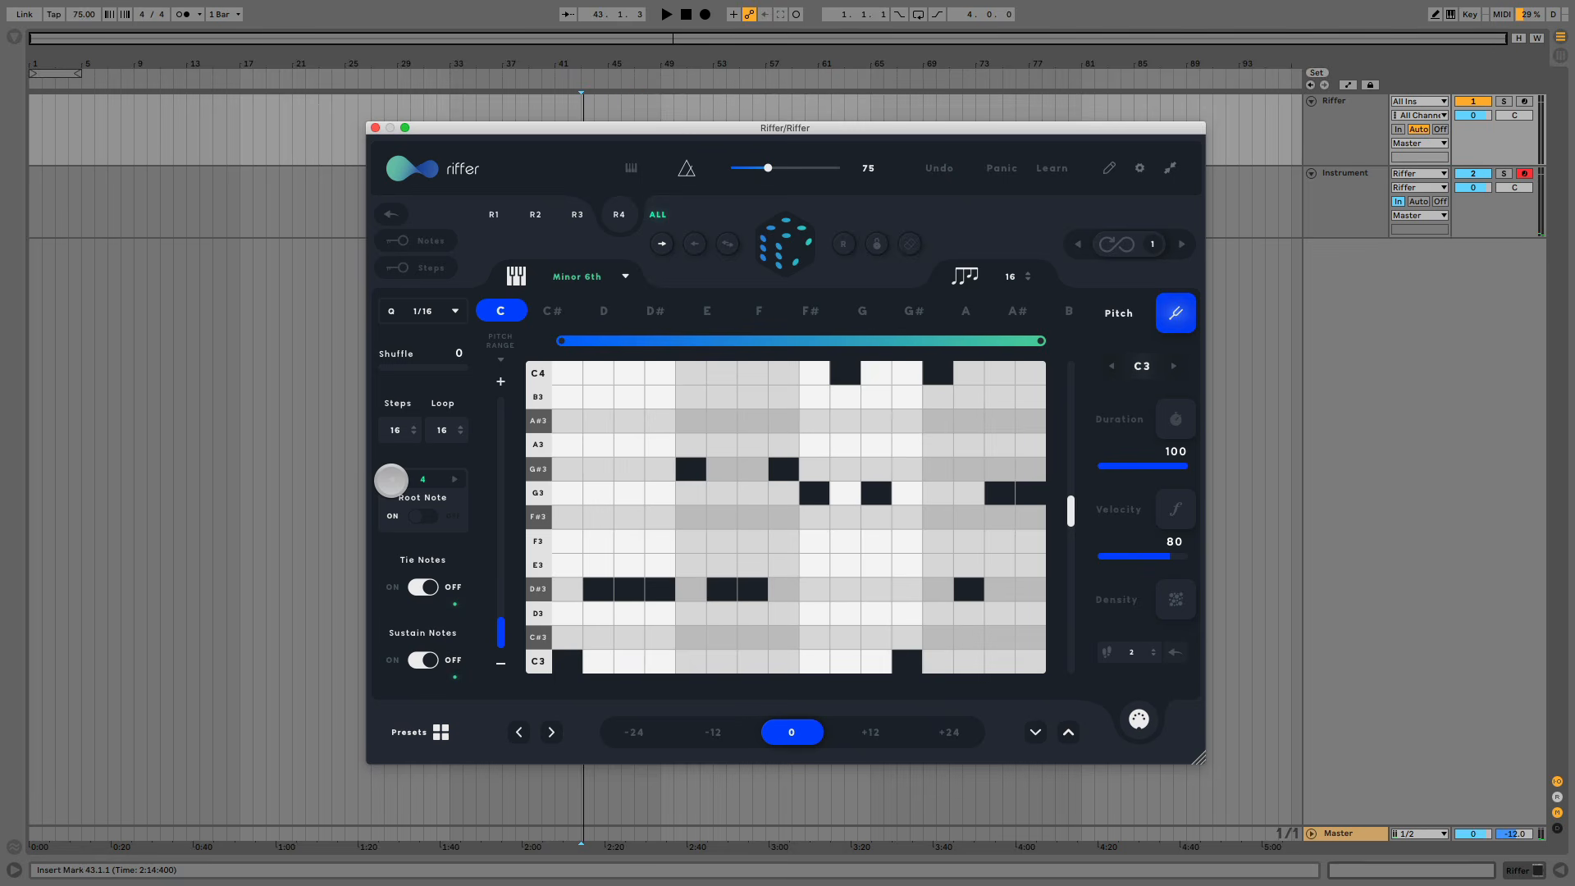
Step: Set the number in the Root Note box to 8 and randomize the Minor 6th riff
click(453, 479)
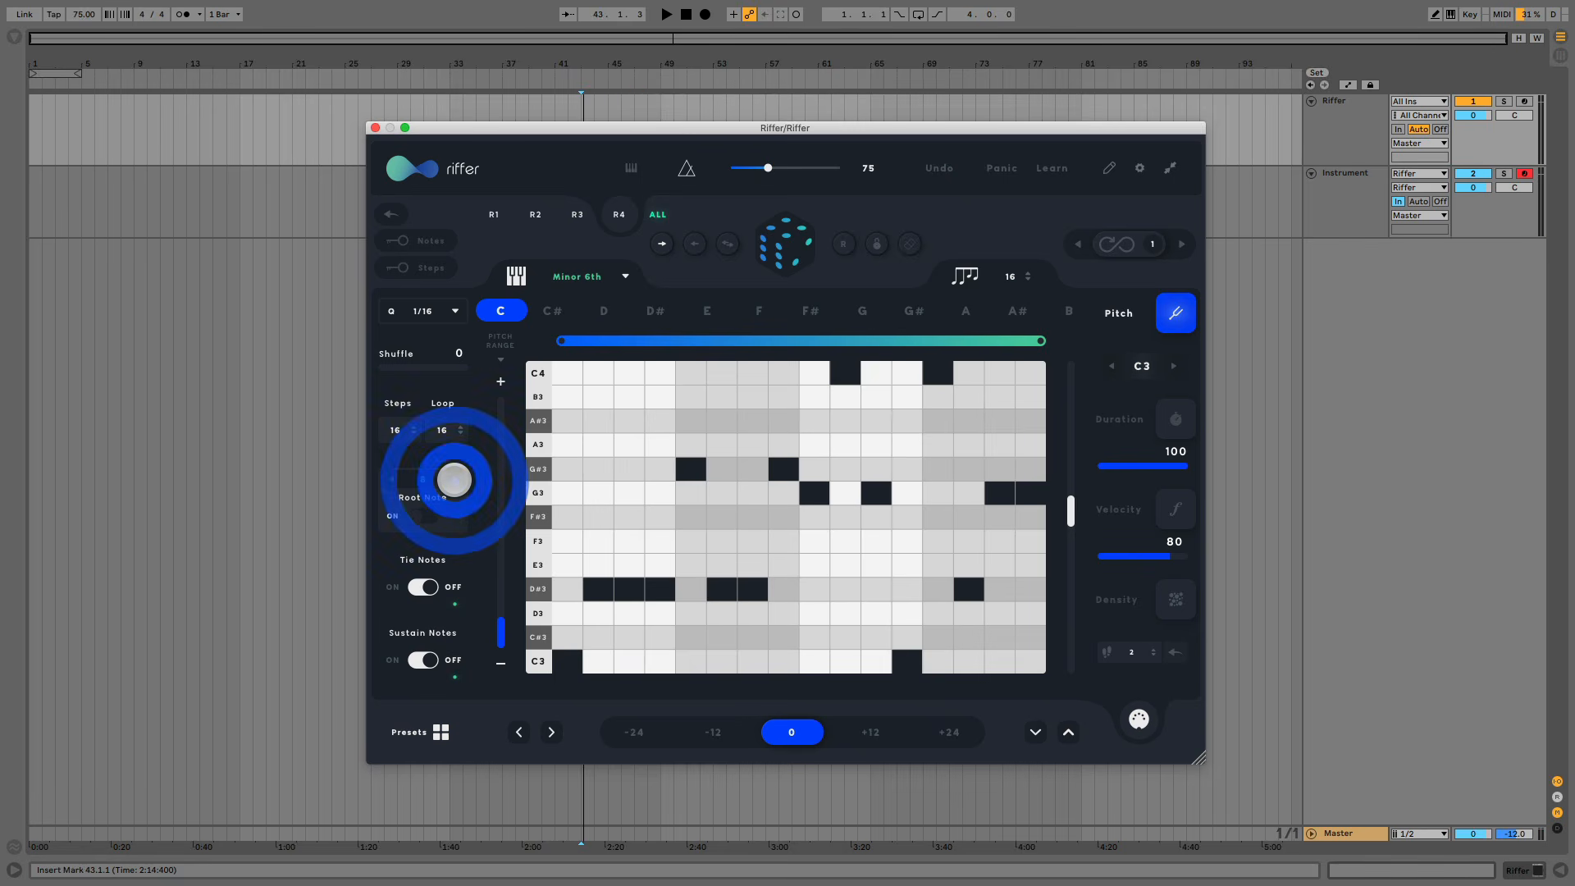
click(771, 241)
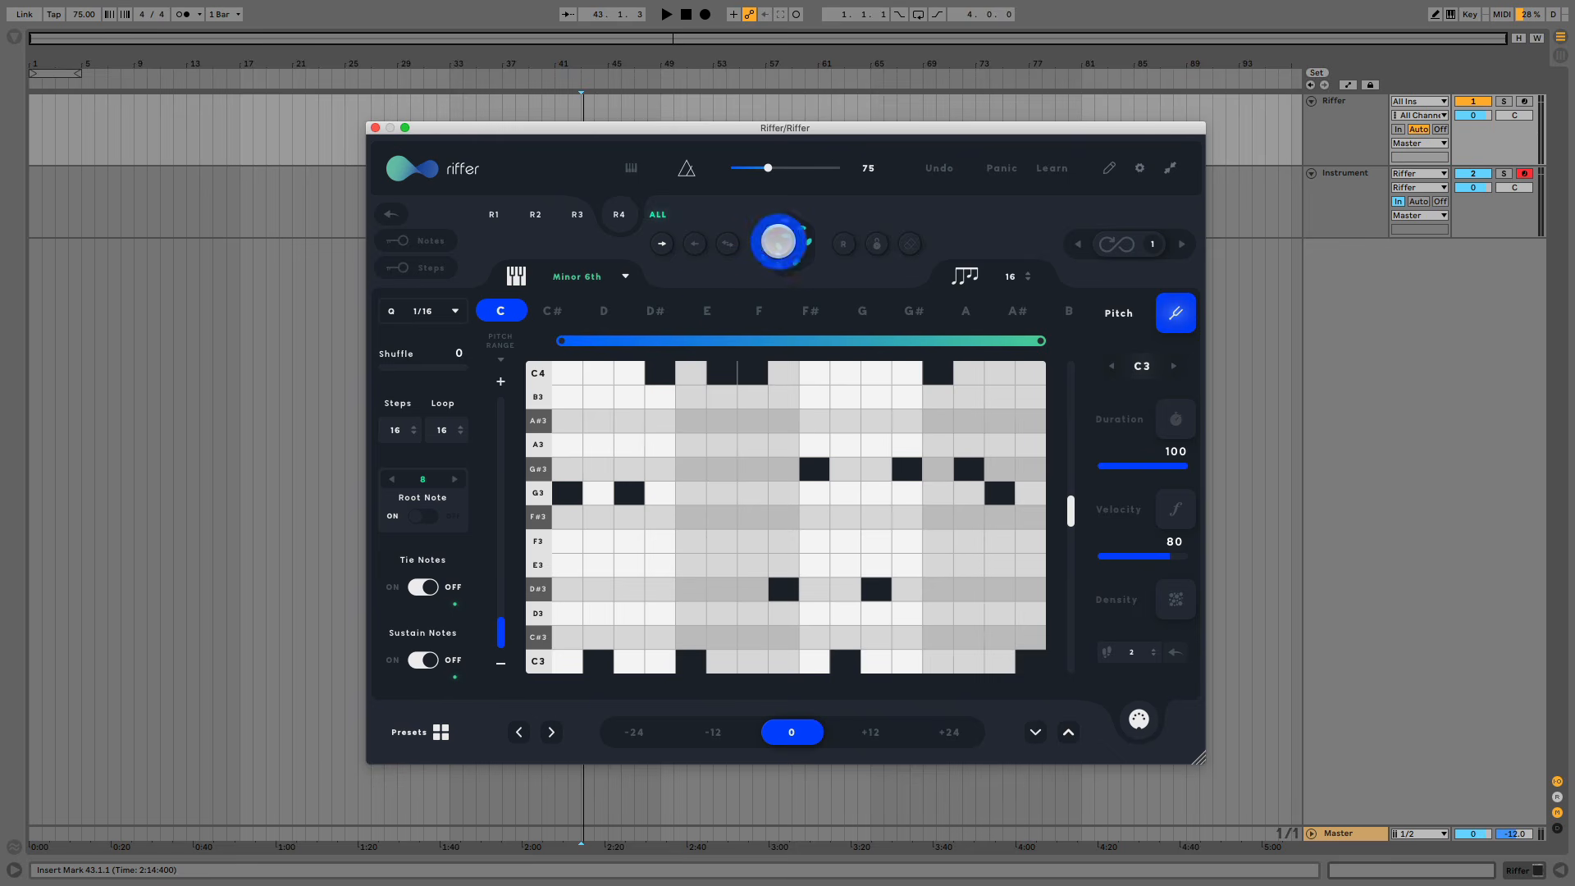
Step: Turn on infinite mode with a value of 2, auditioning the Minor 6th riff before and after the change
key(space)
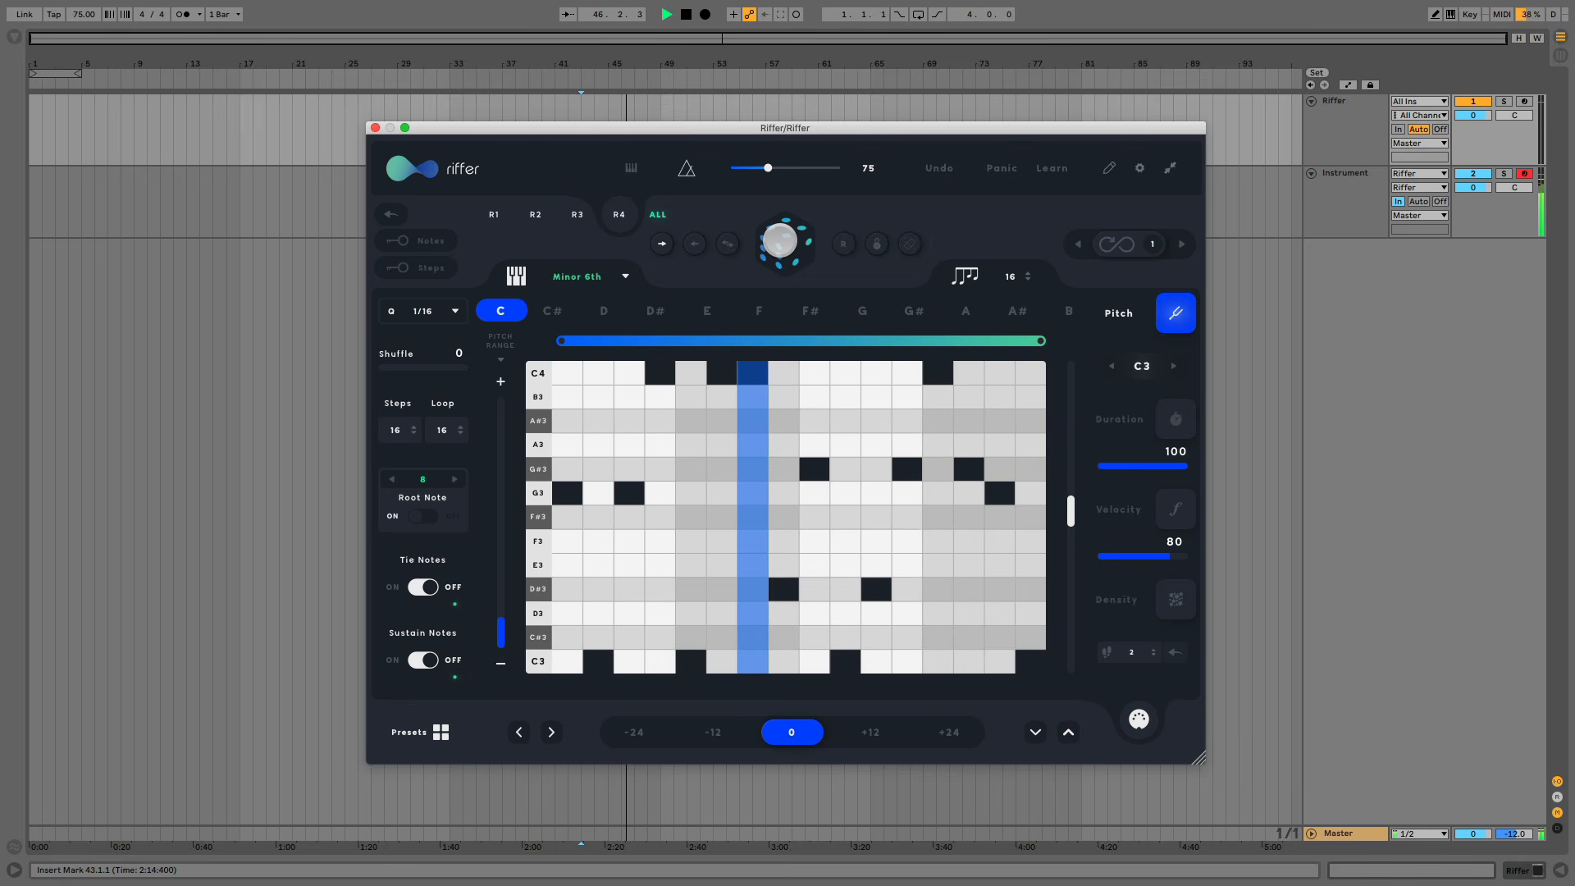
key(space)
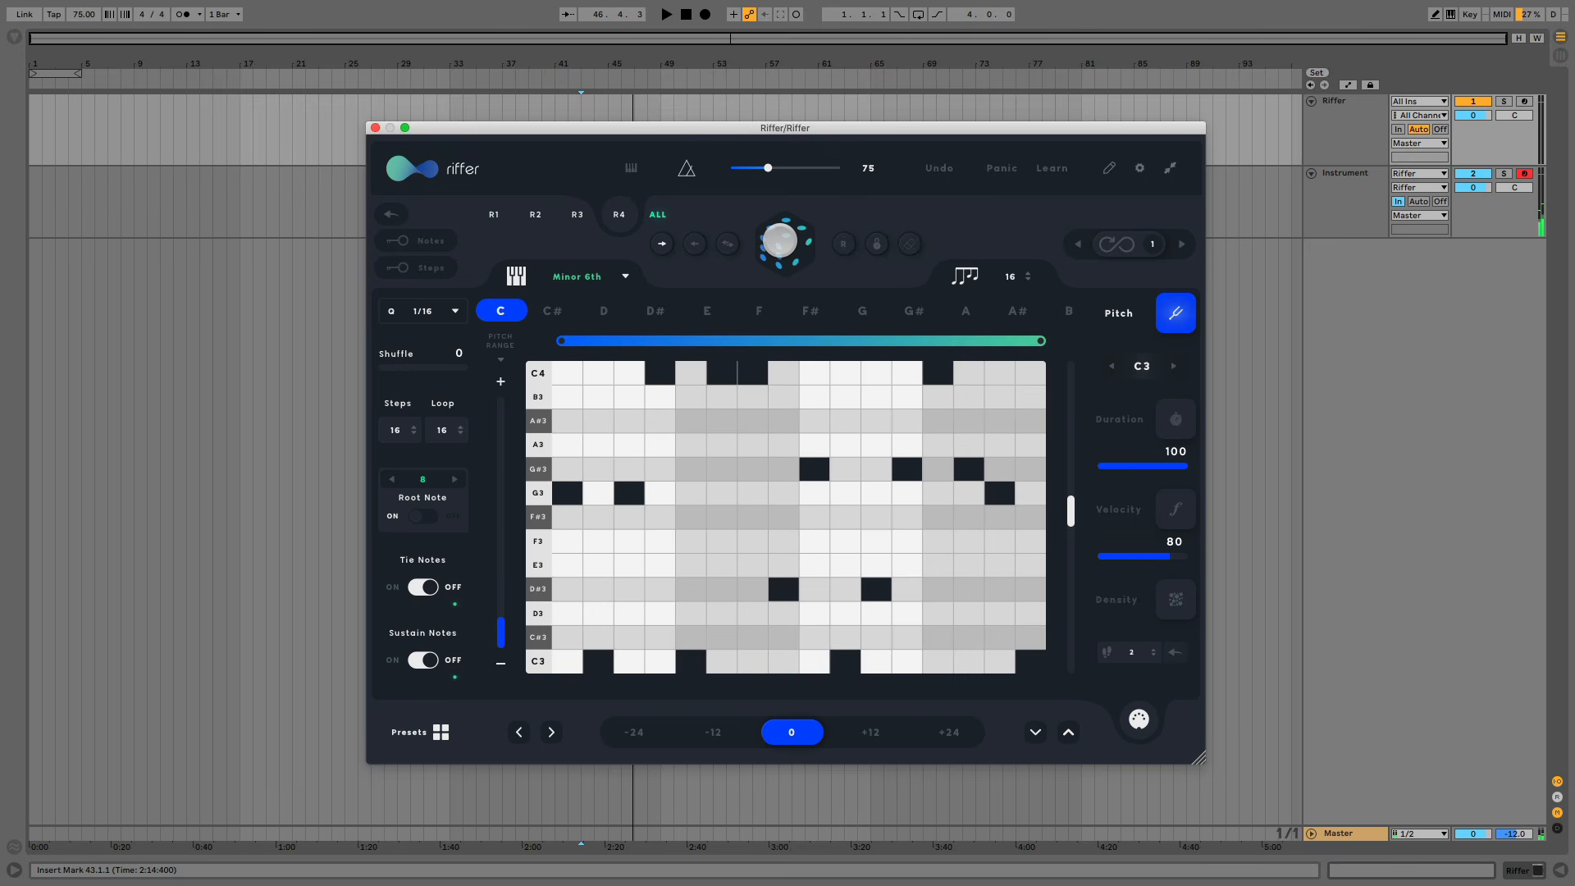
click(1116, 243)
click(1183, 243)
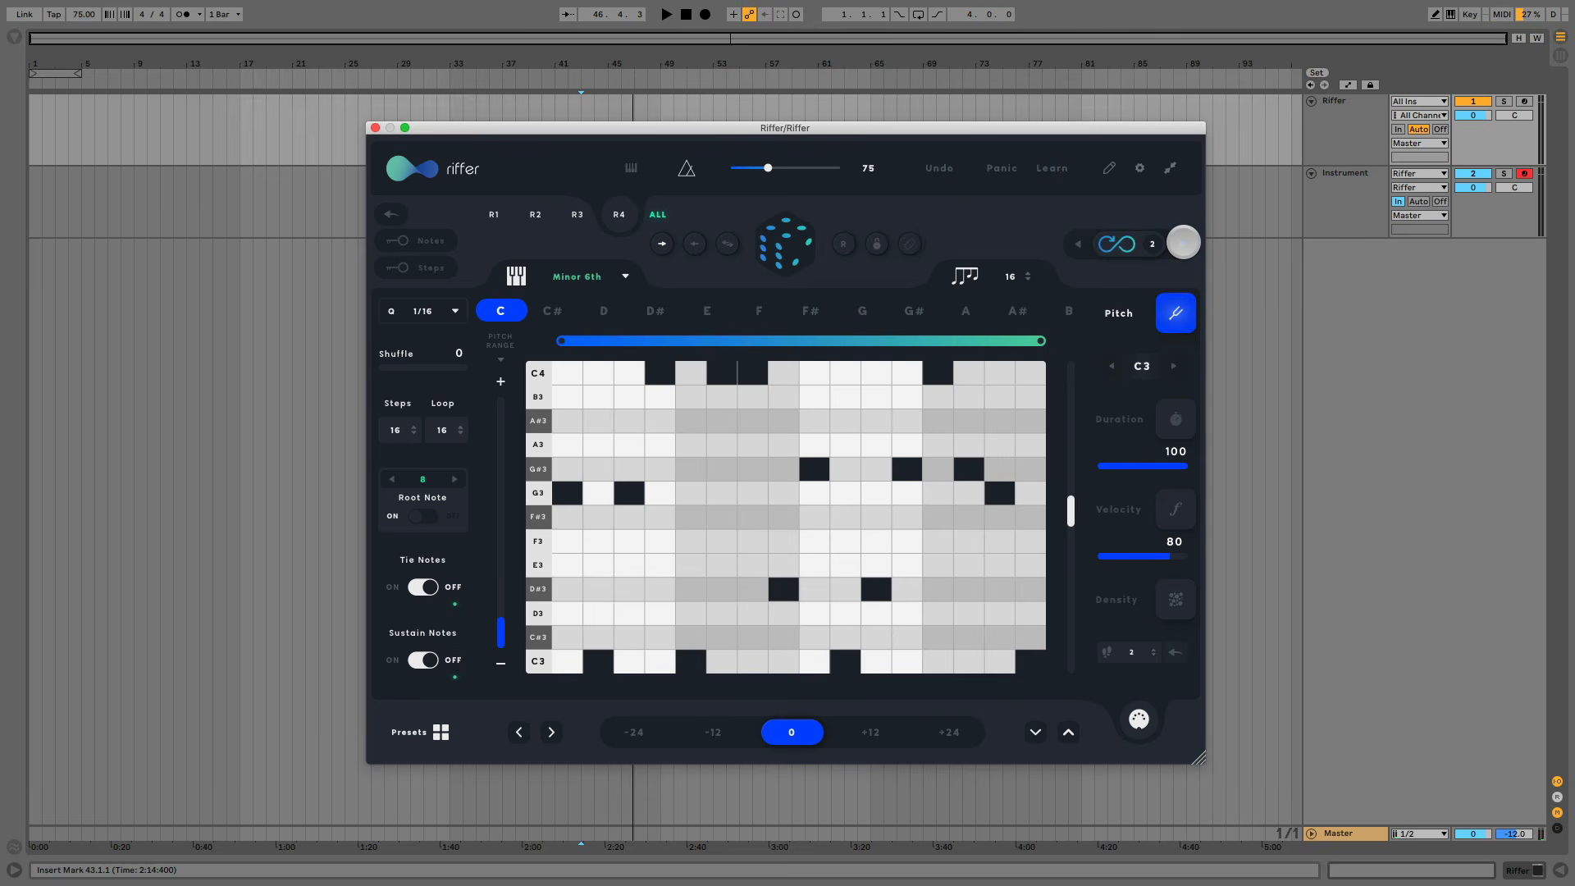
key(space)
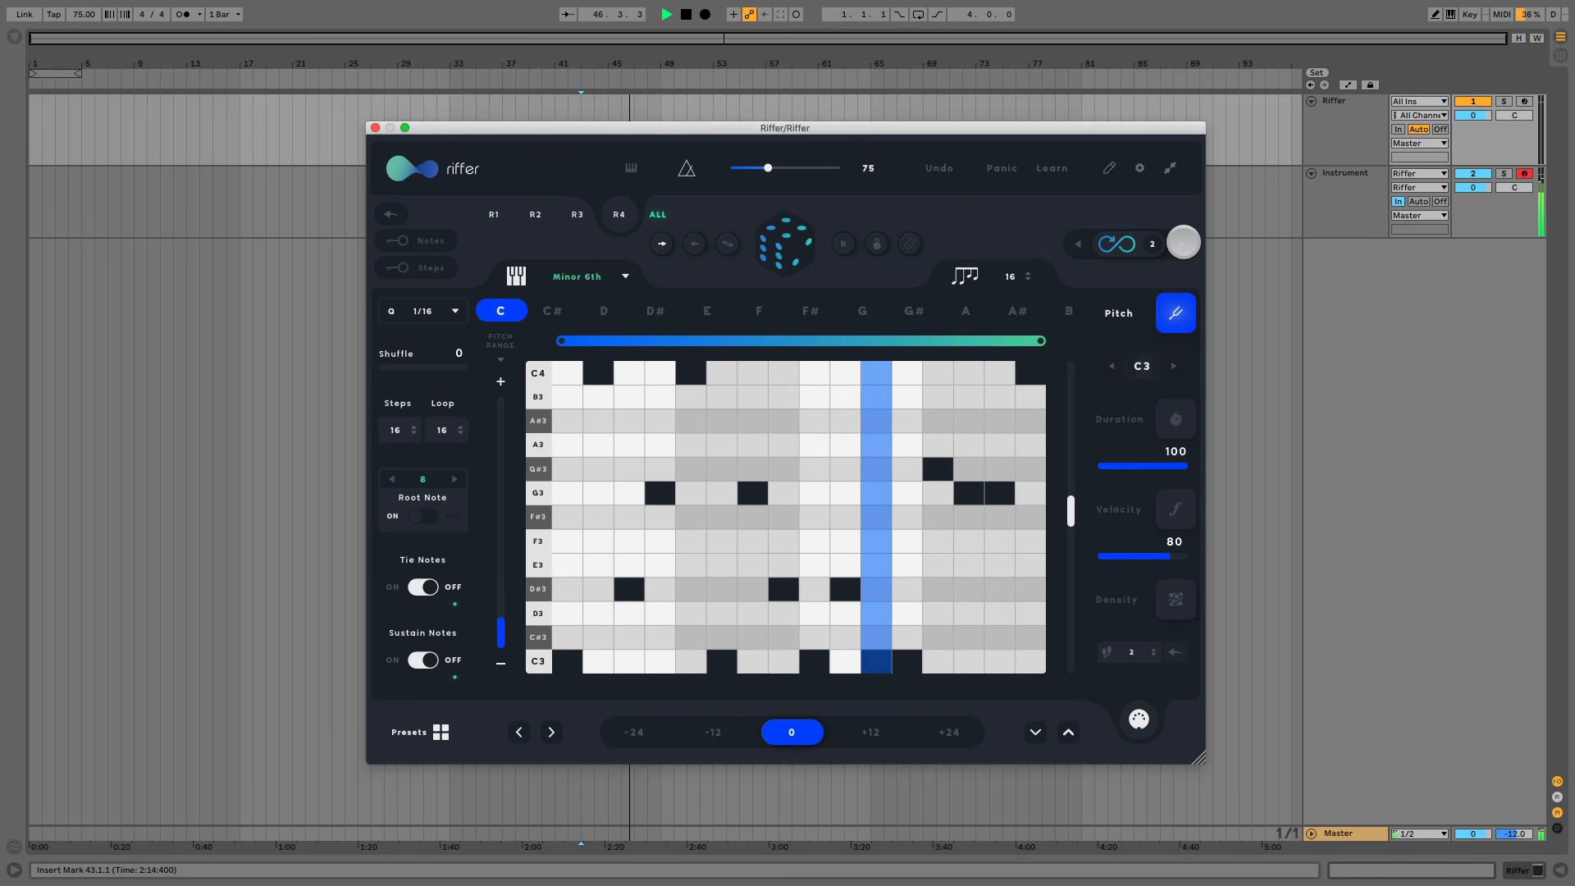
key(space)
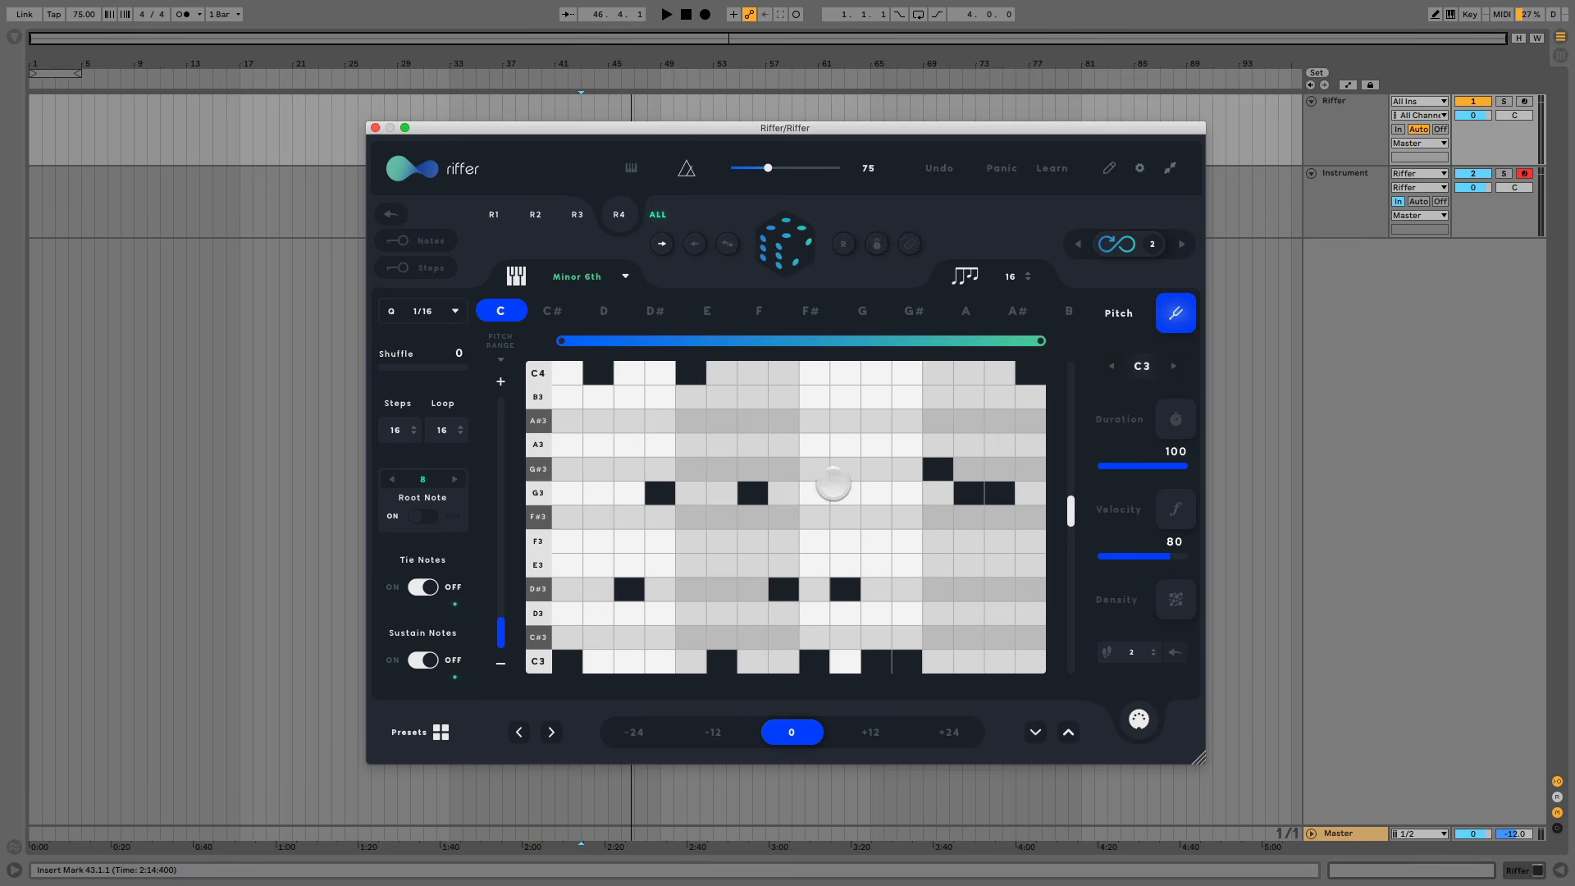
Step: Store the riff in preset slot 5 and save it again as a preset named Awesome Preset 2
click(415, 730)
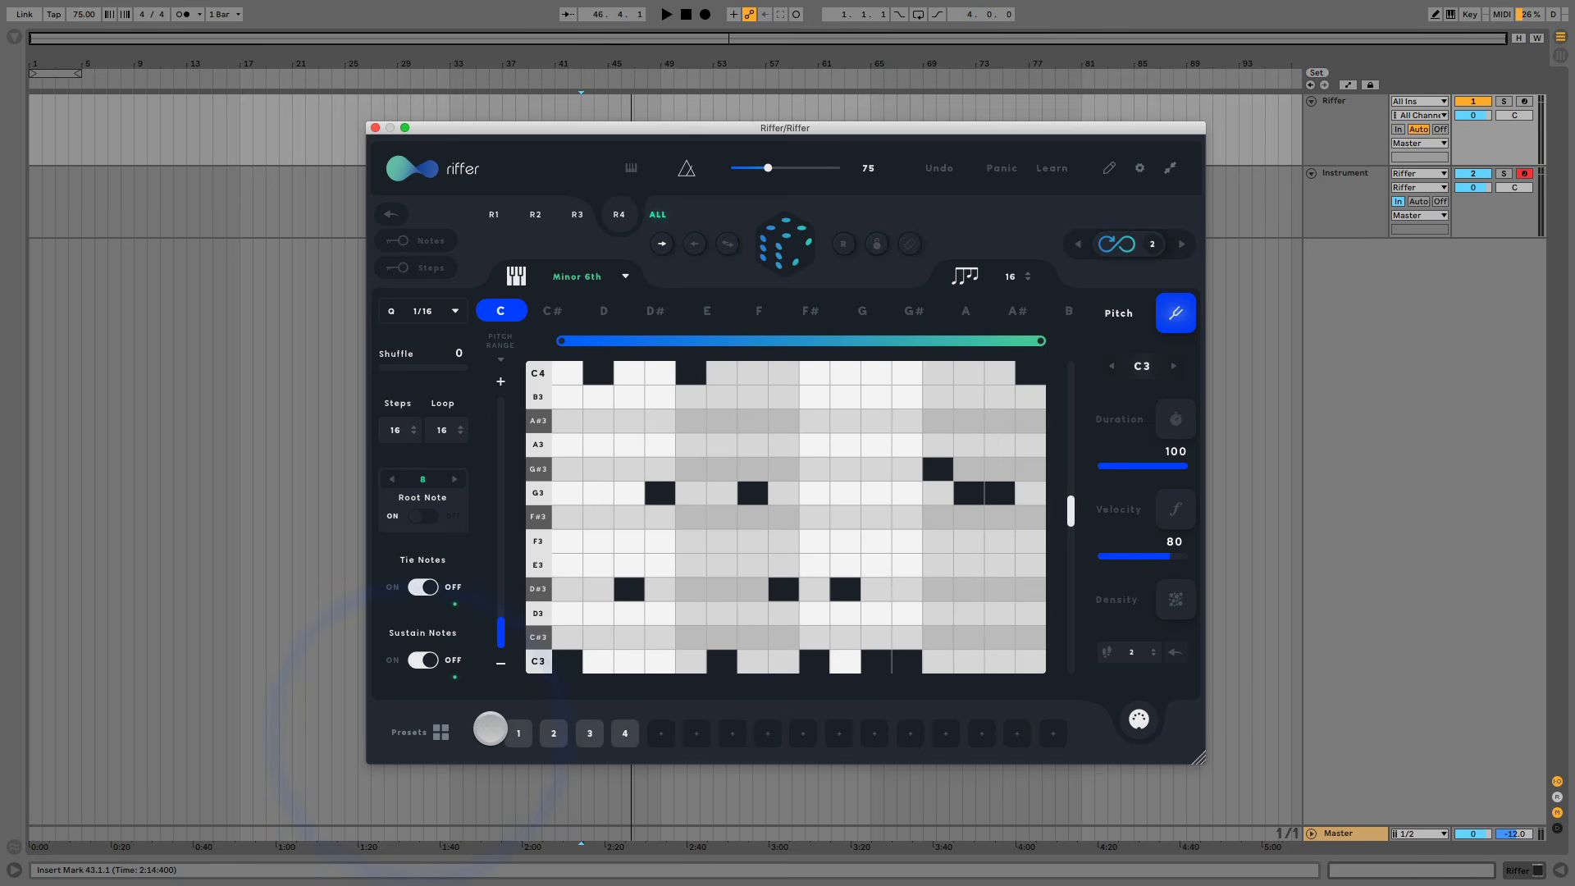
click(664, 728)
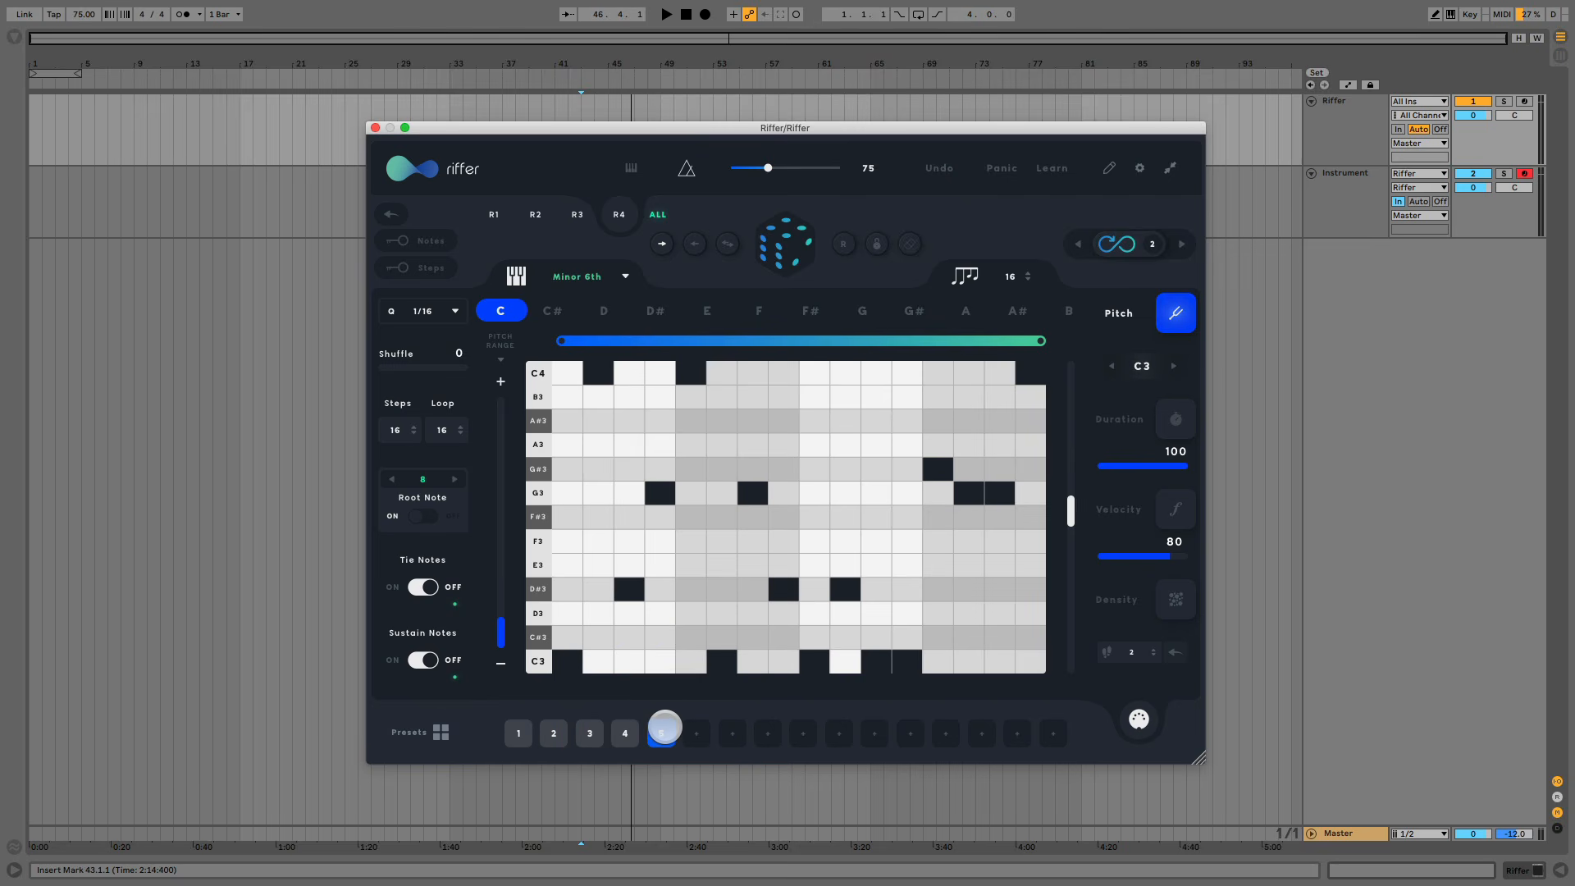
click(1107, 168)
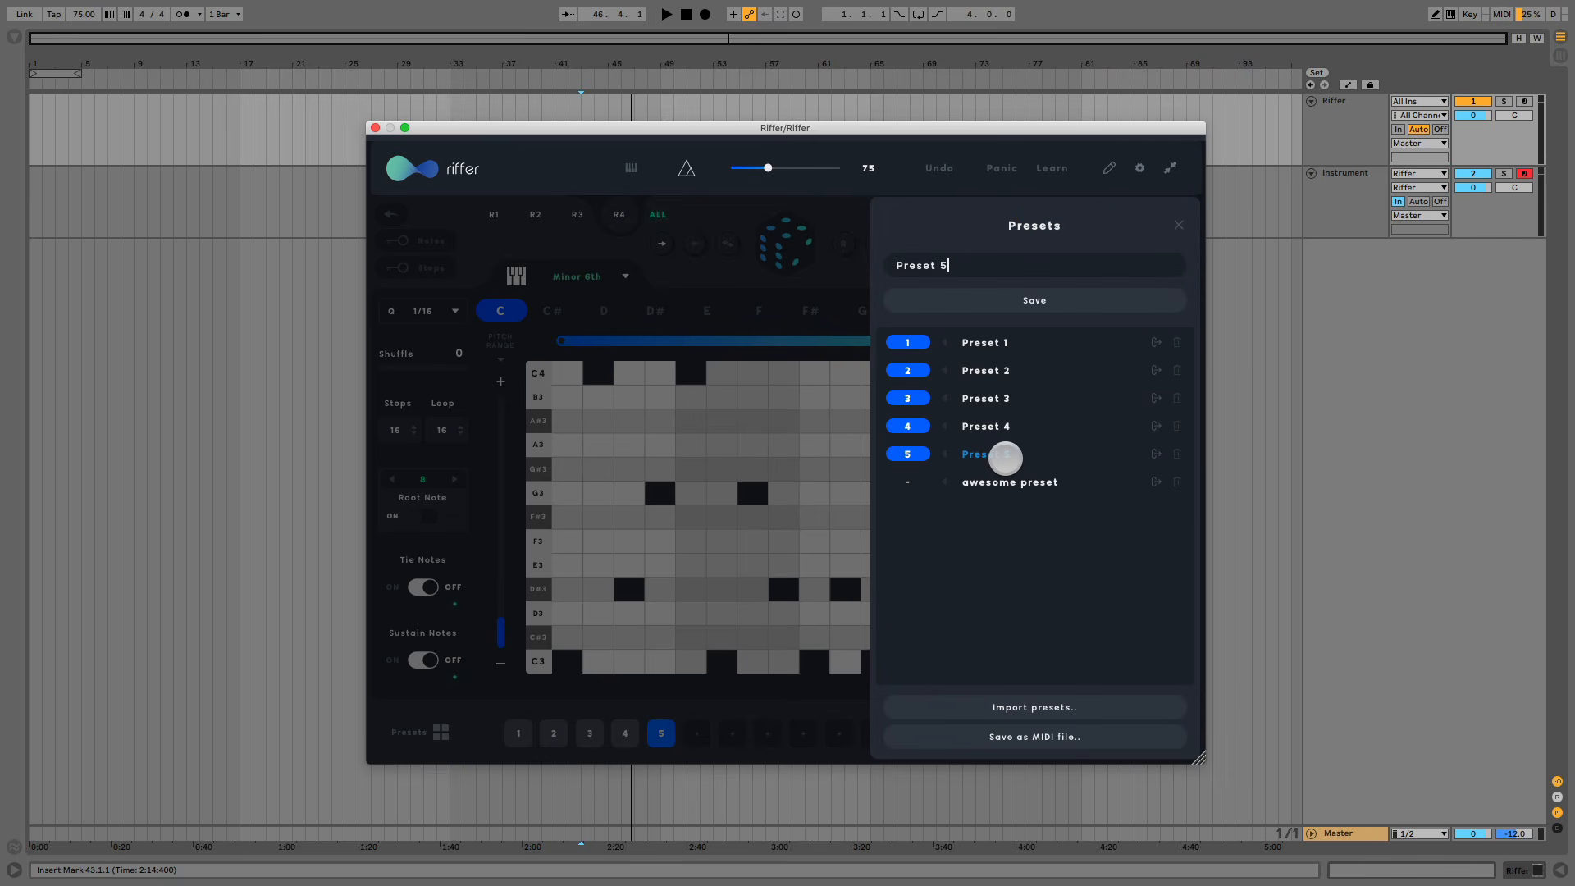
key(super+a)
key(BackSpace)
text(Awes)
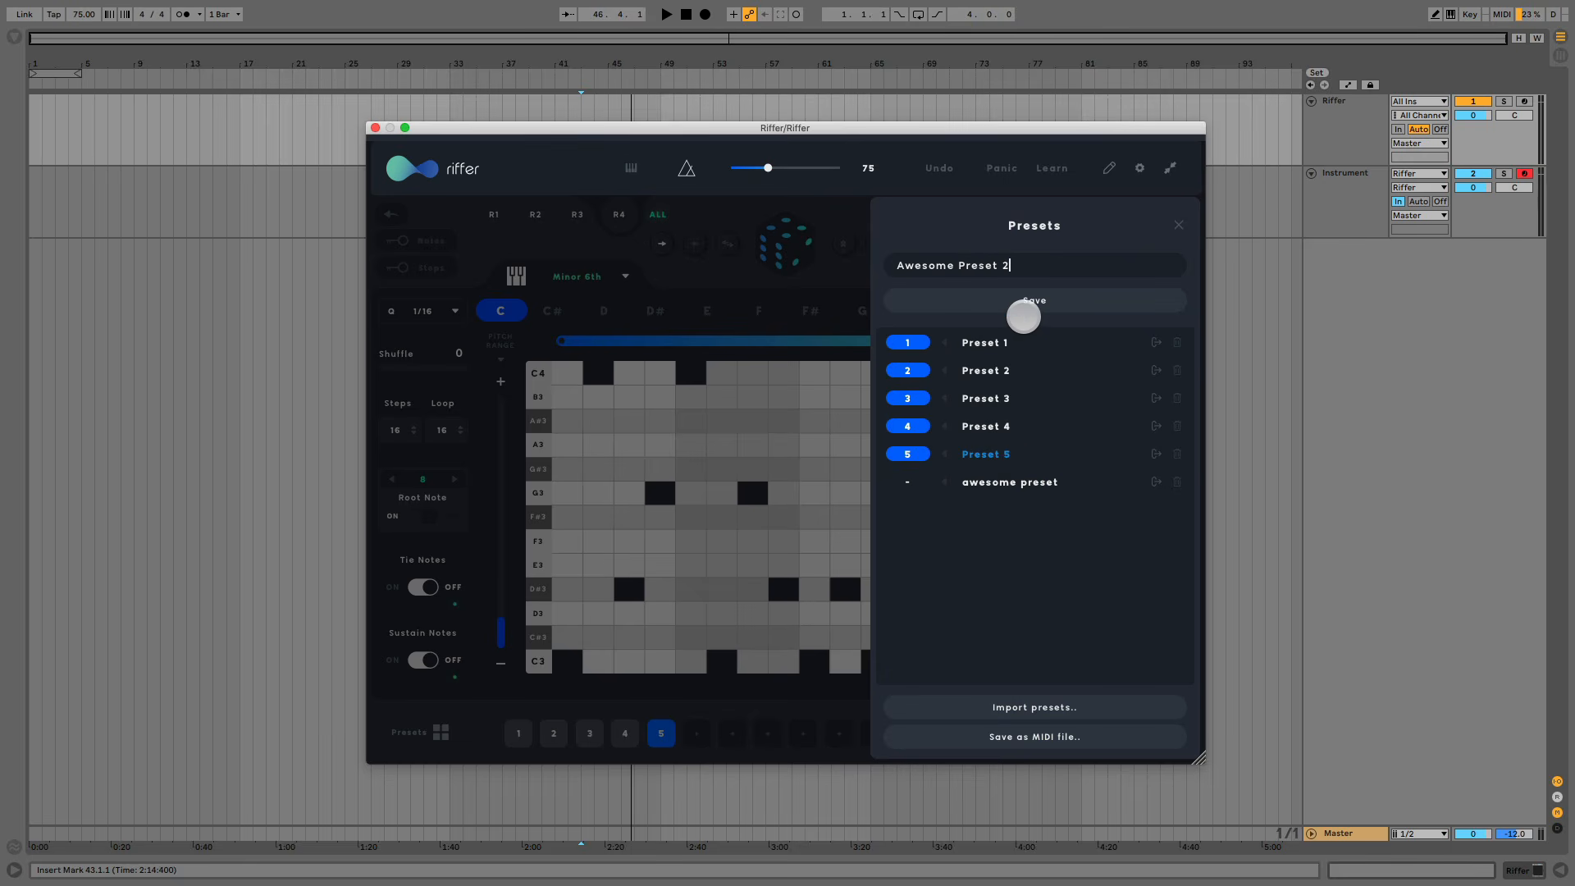
click(1023, 302)
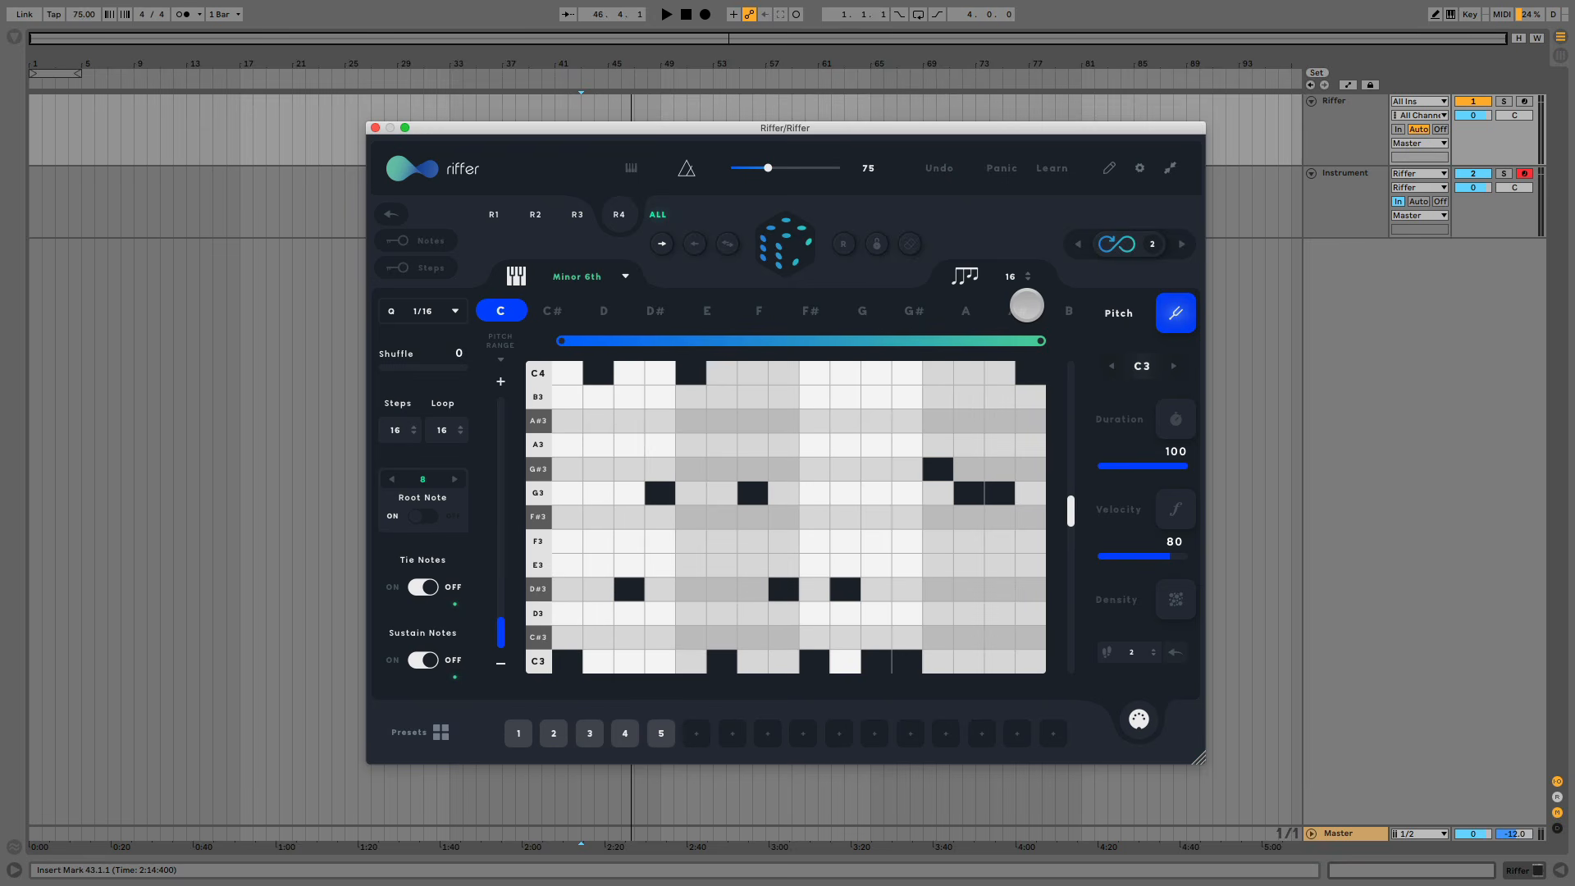
Step: Export the preset Awesome Preset 2 to a file under its own name
click(1111, 168)
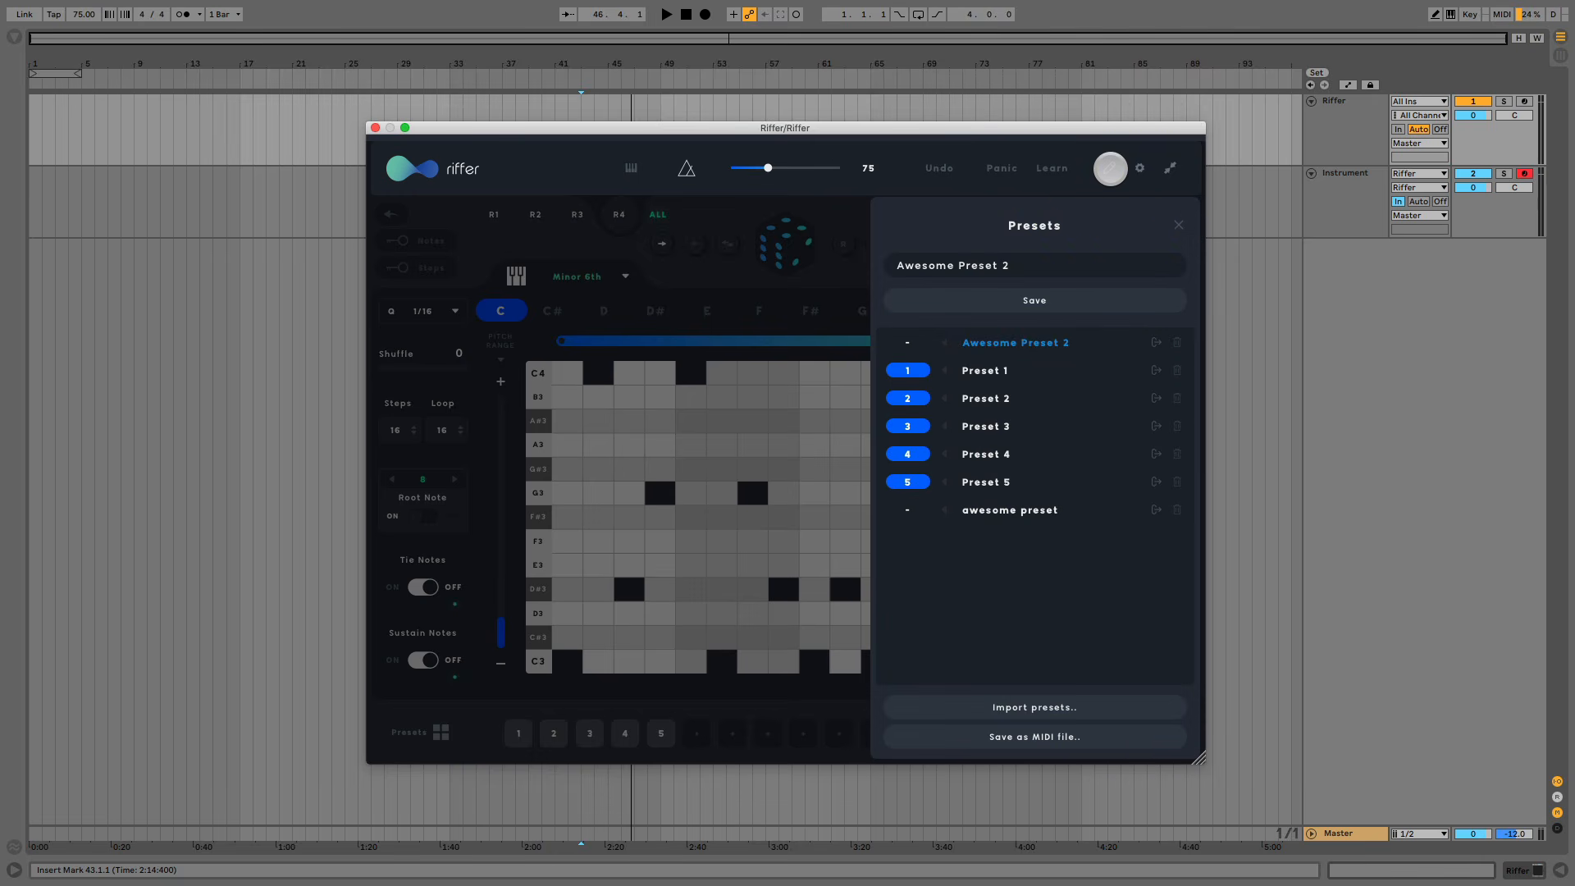
click(1154, 343)
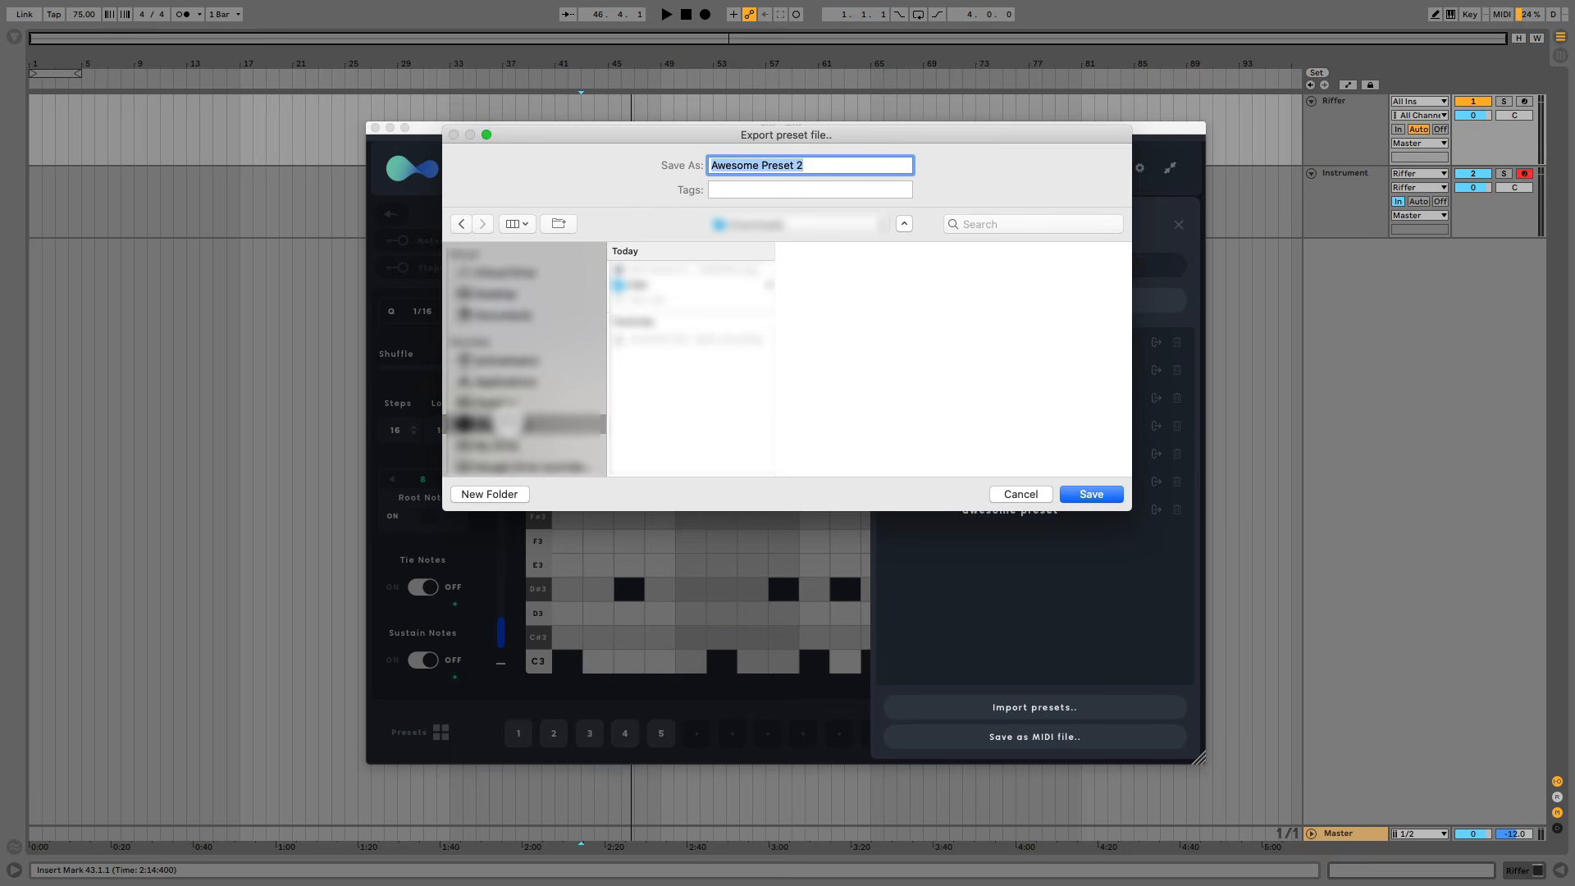
key(Return)
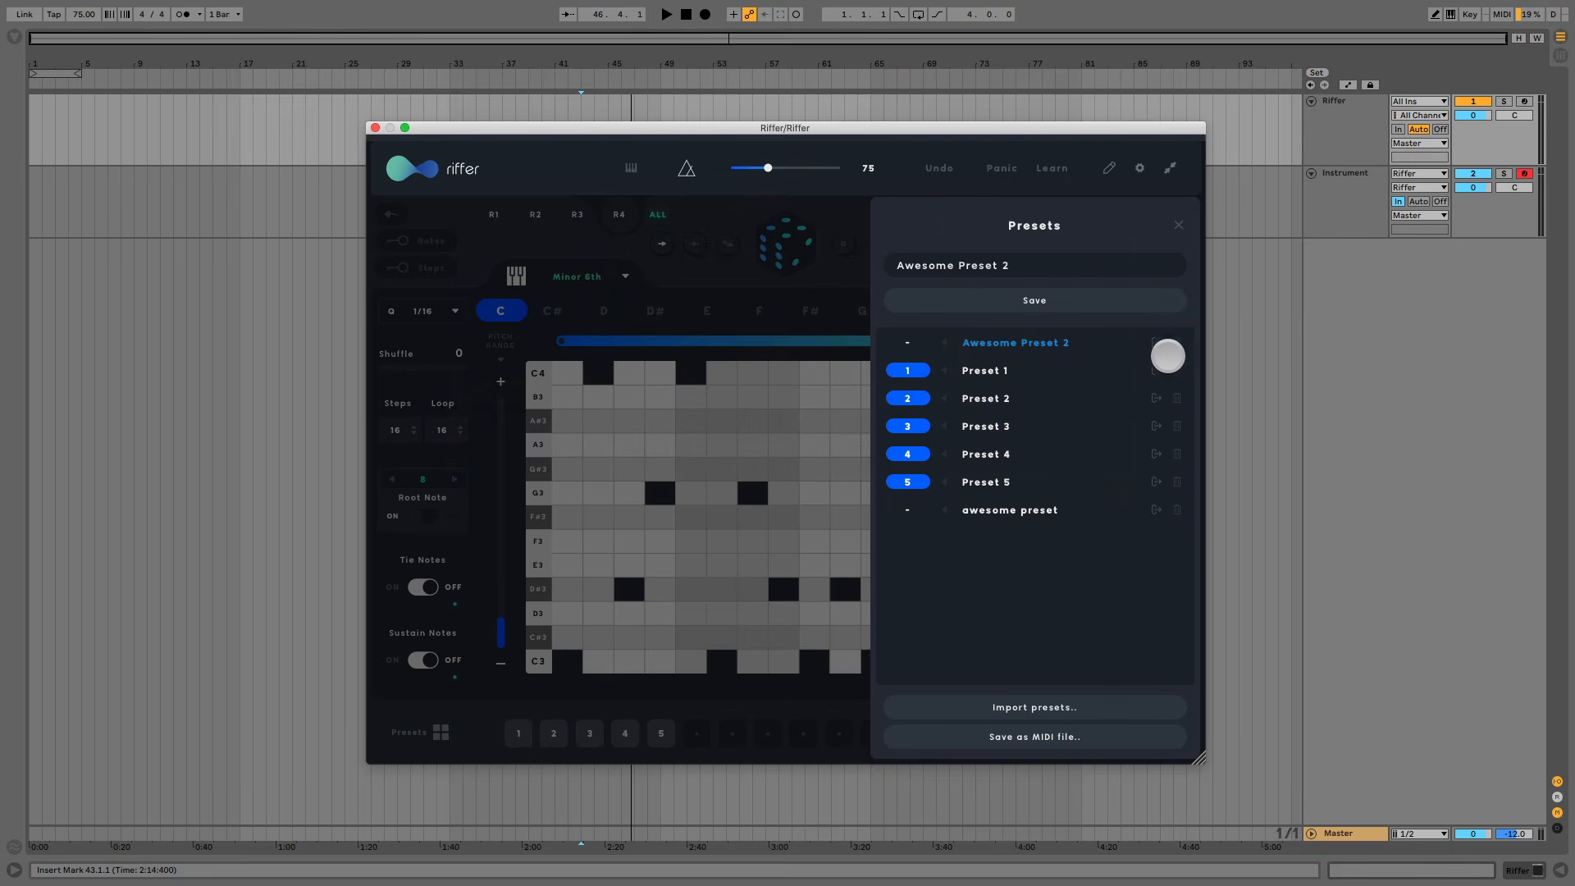
Step: Delete Awesome Preset 2 from the preset list and import it back from the exported file
click(1176, 345)
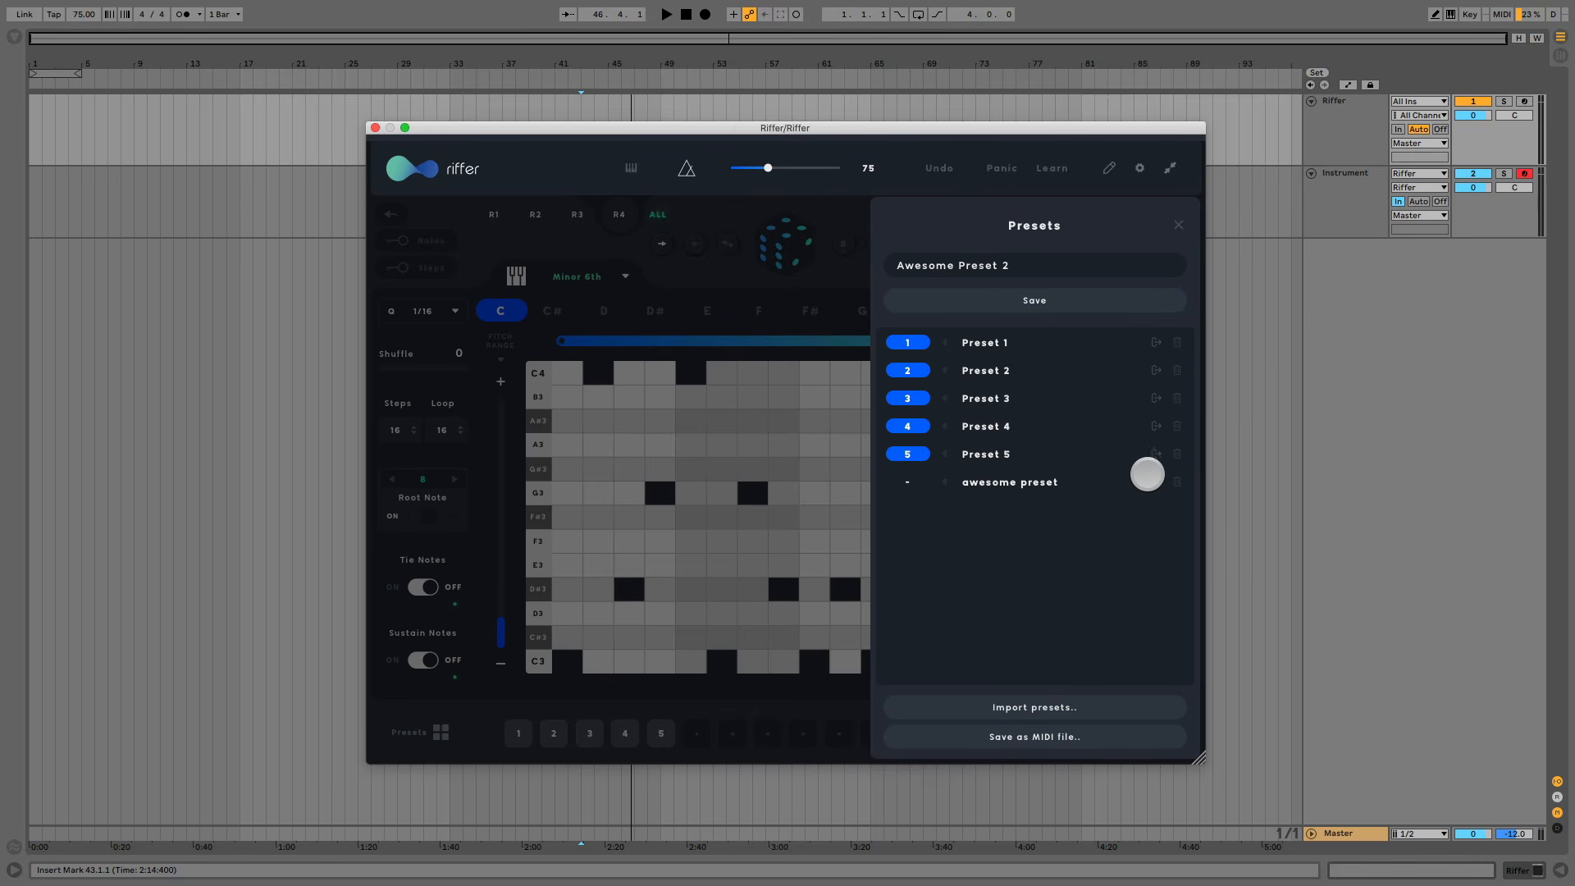
click(1049, 706)
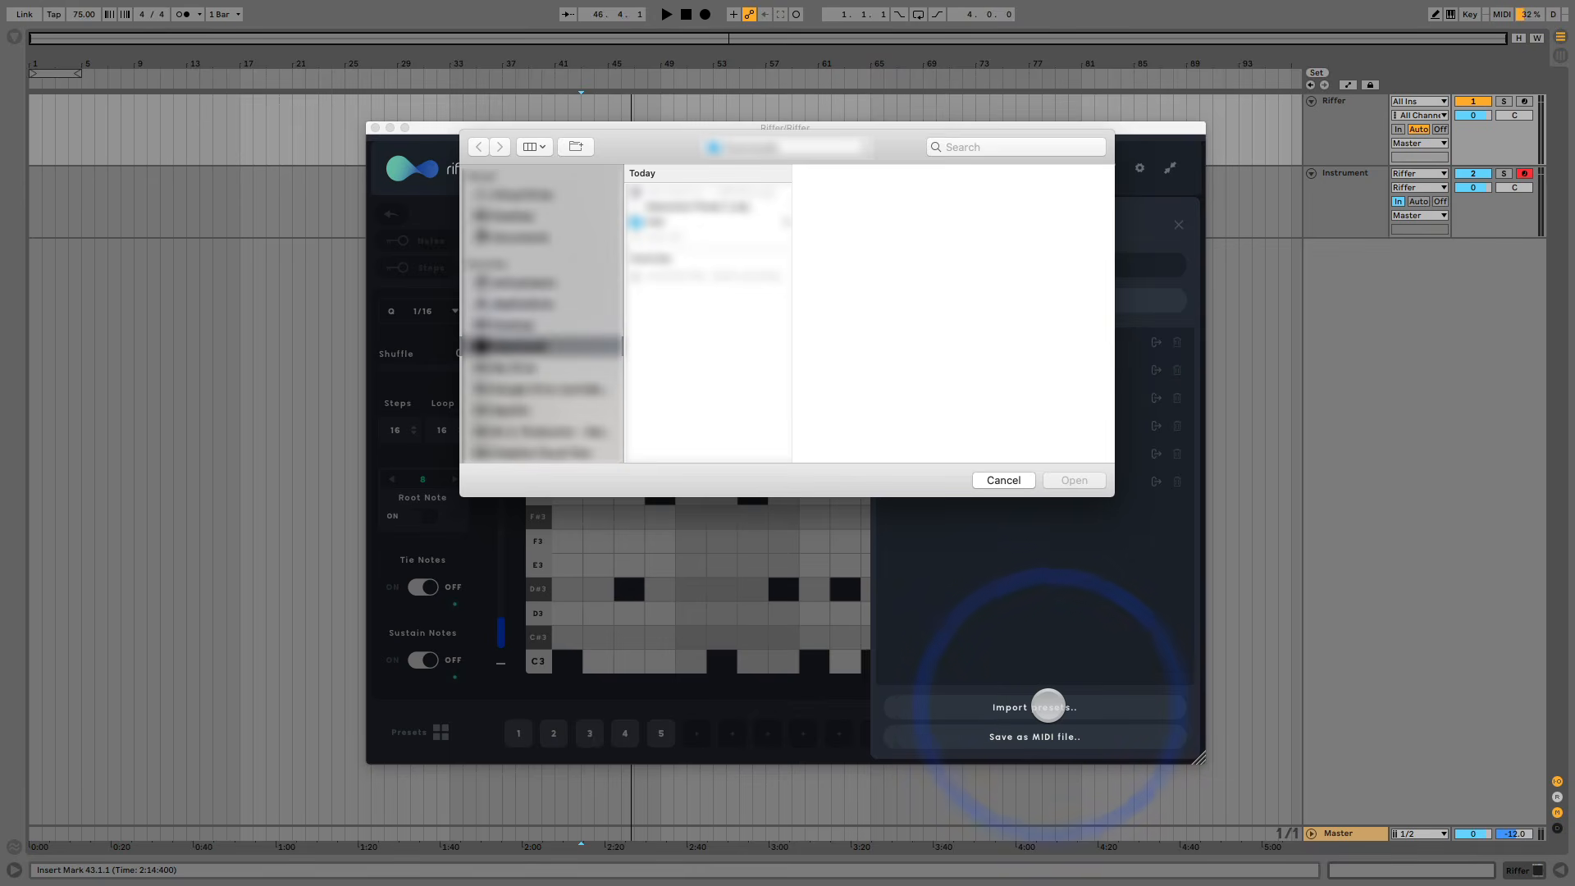
double_click(718, 205)
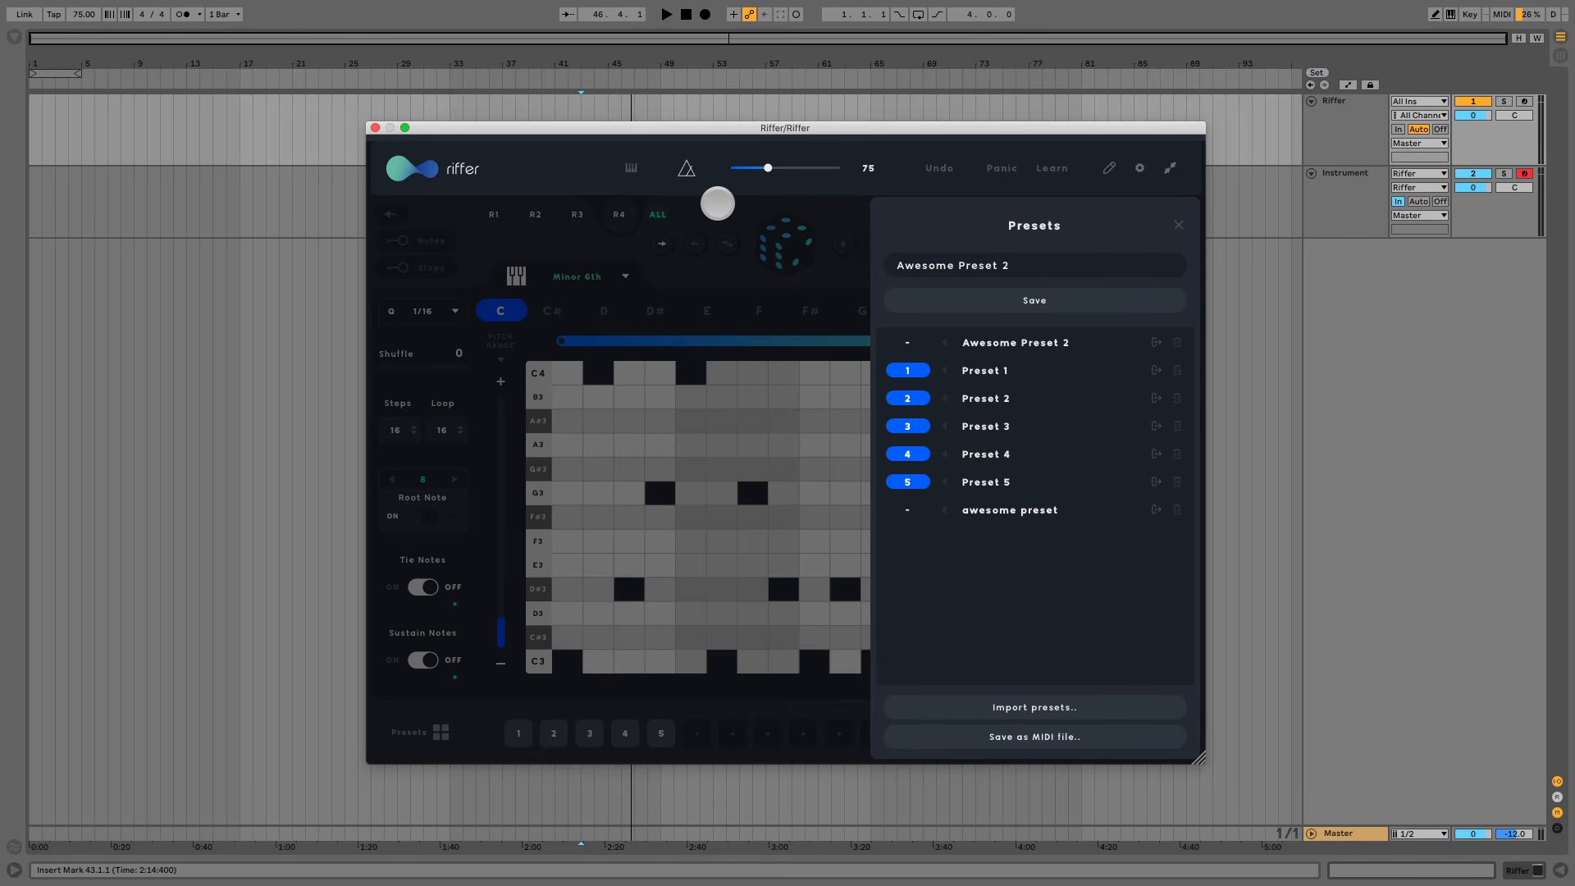
click(1177, 225)
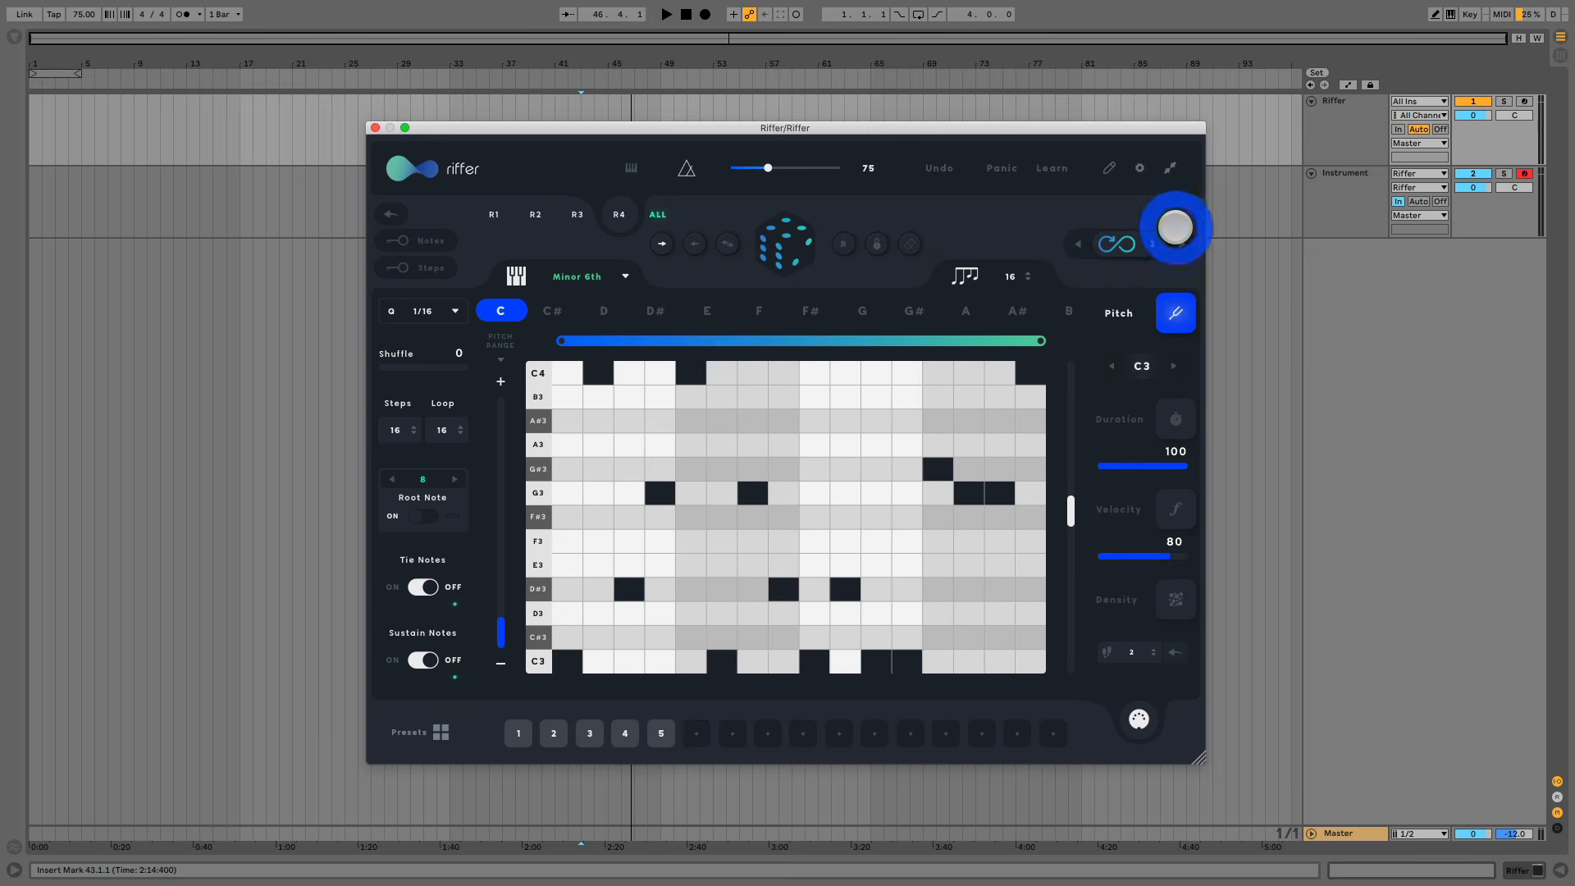
Step: Examine Riffer's MIDI input channel, plugin output and external output settings
click(1139, 165)
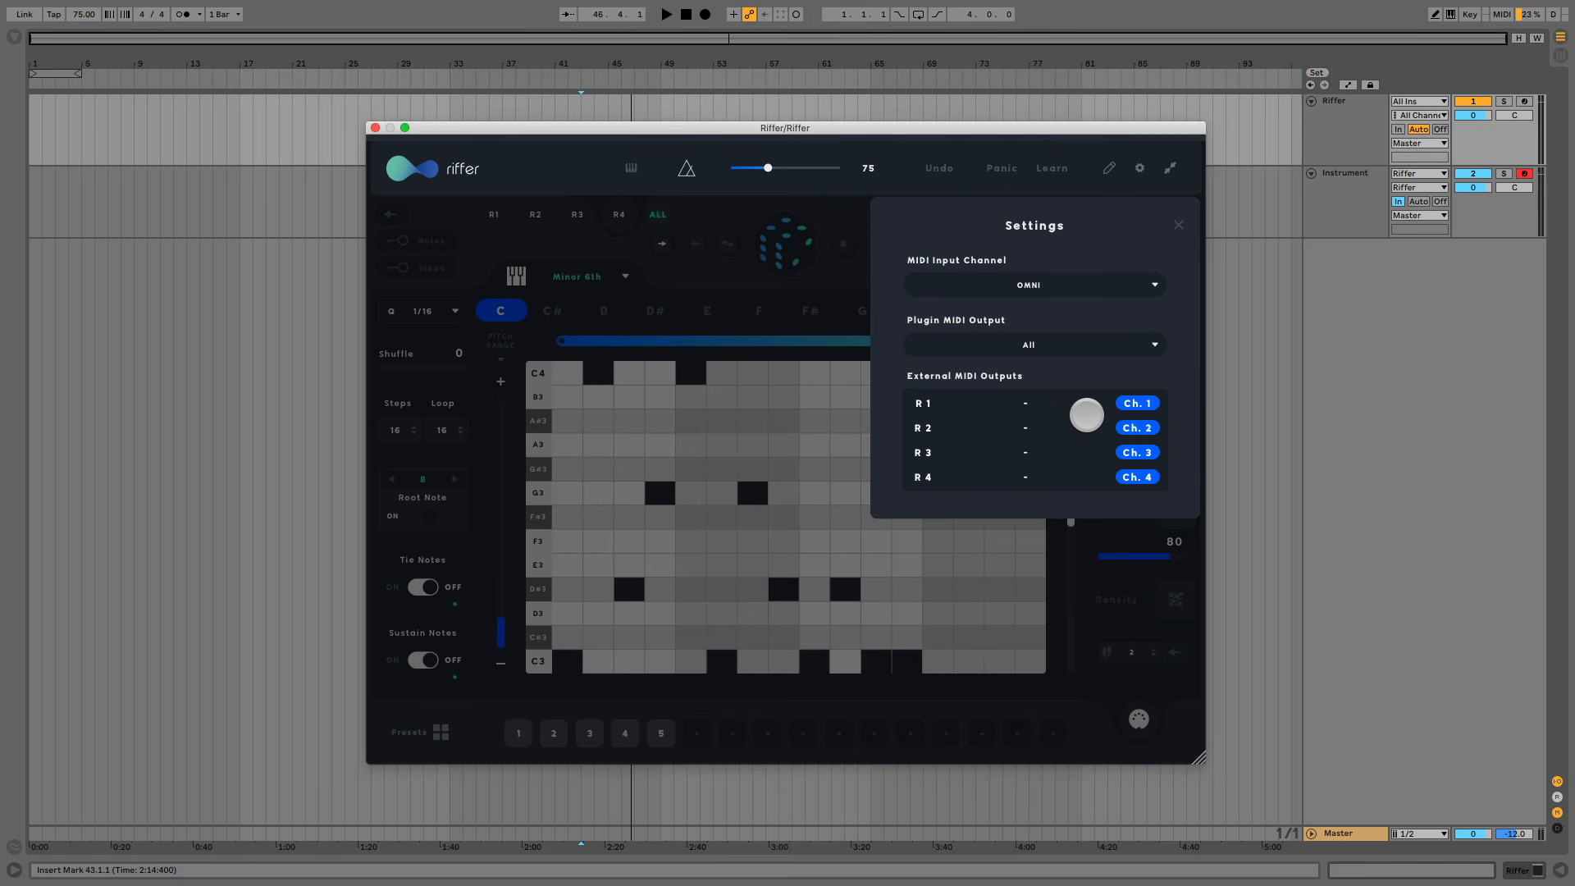
click(1187, 228)
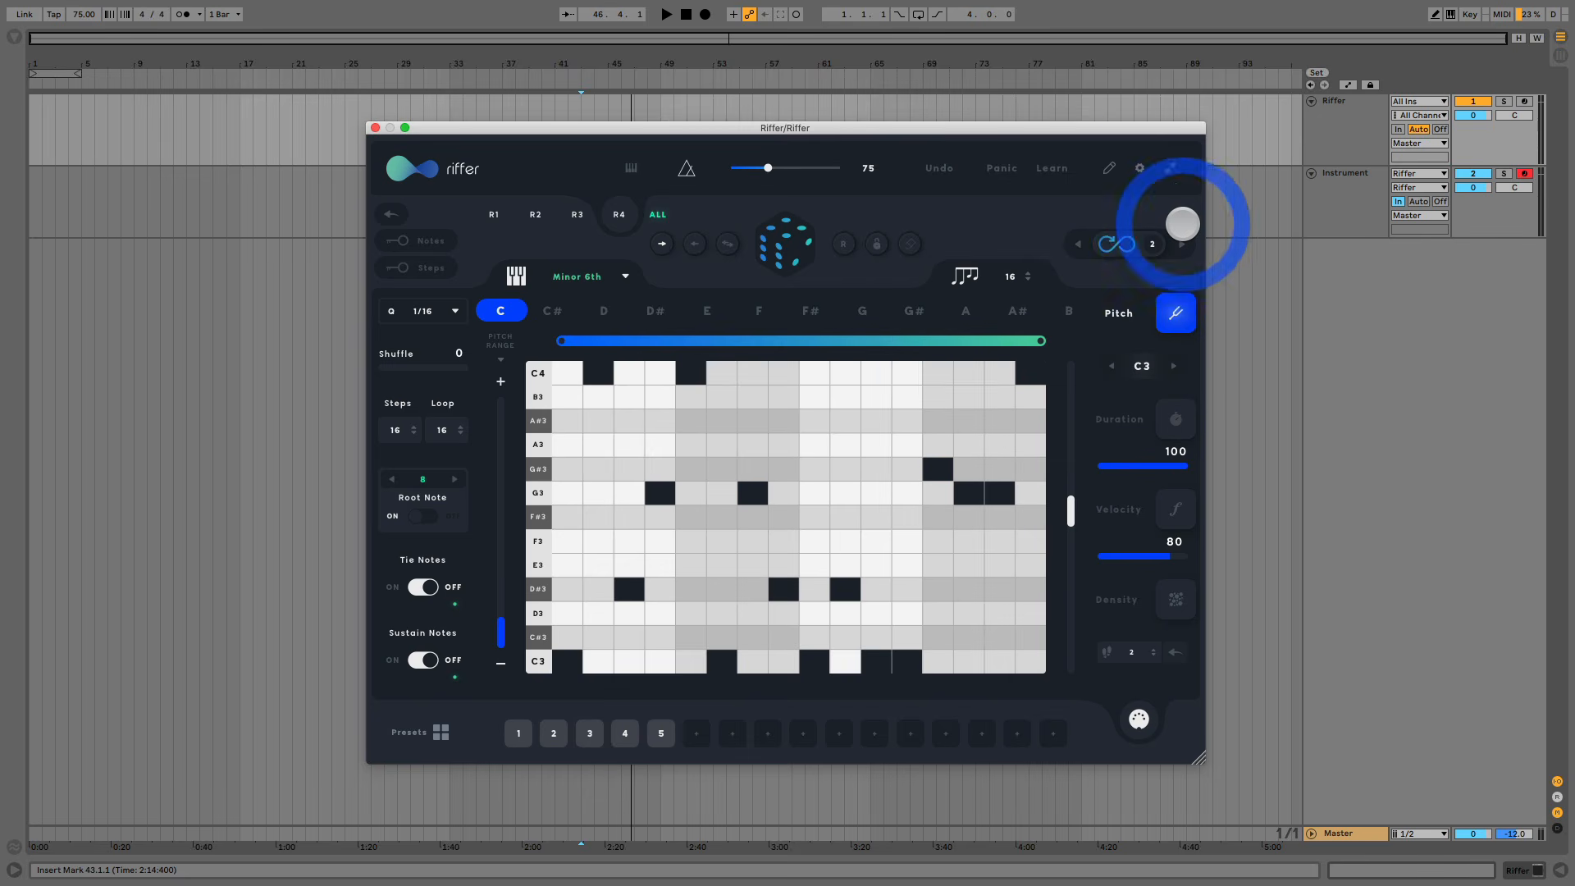
Step: Export the sequence as a MIDI file under the suggested name, and transfer its MIDI straight from Riffer to the arrangement
click(1106, 168)
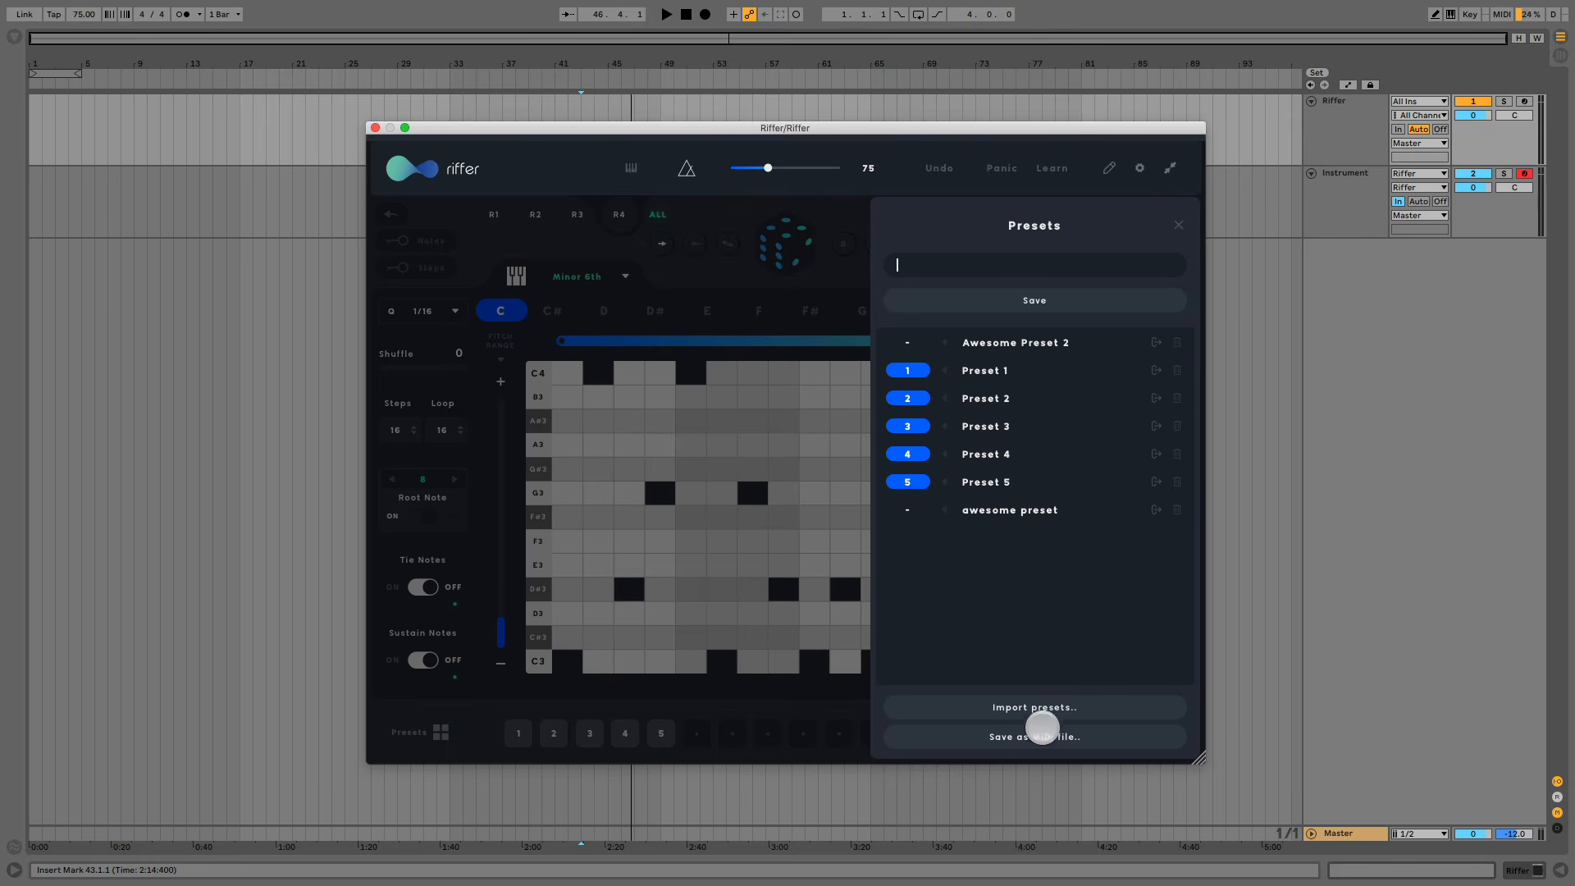
click(1040, 736)
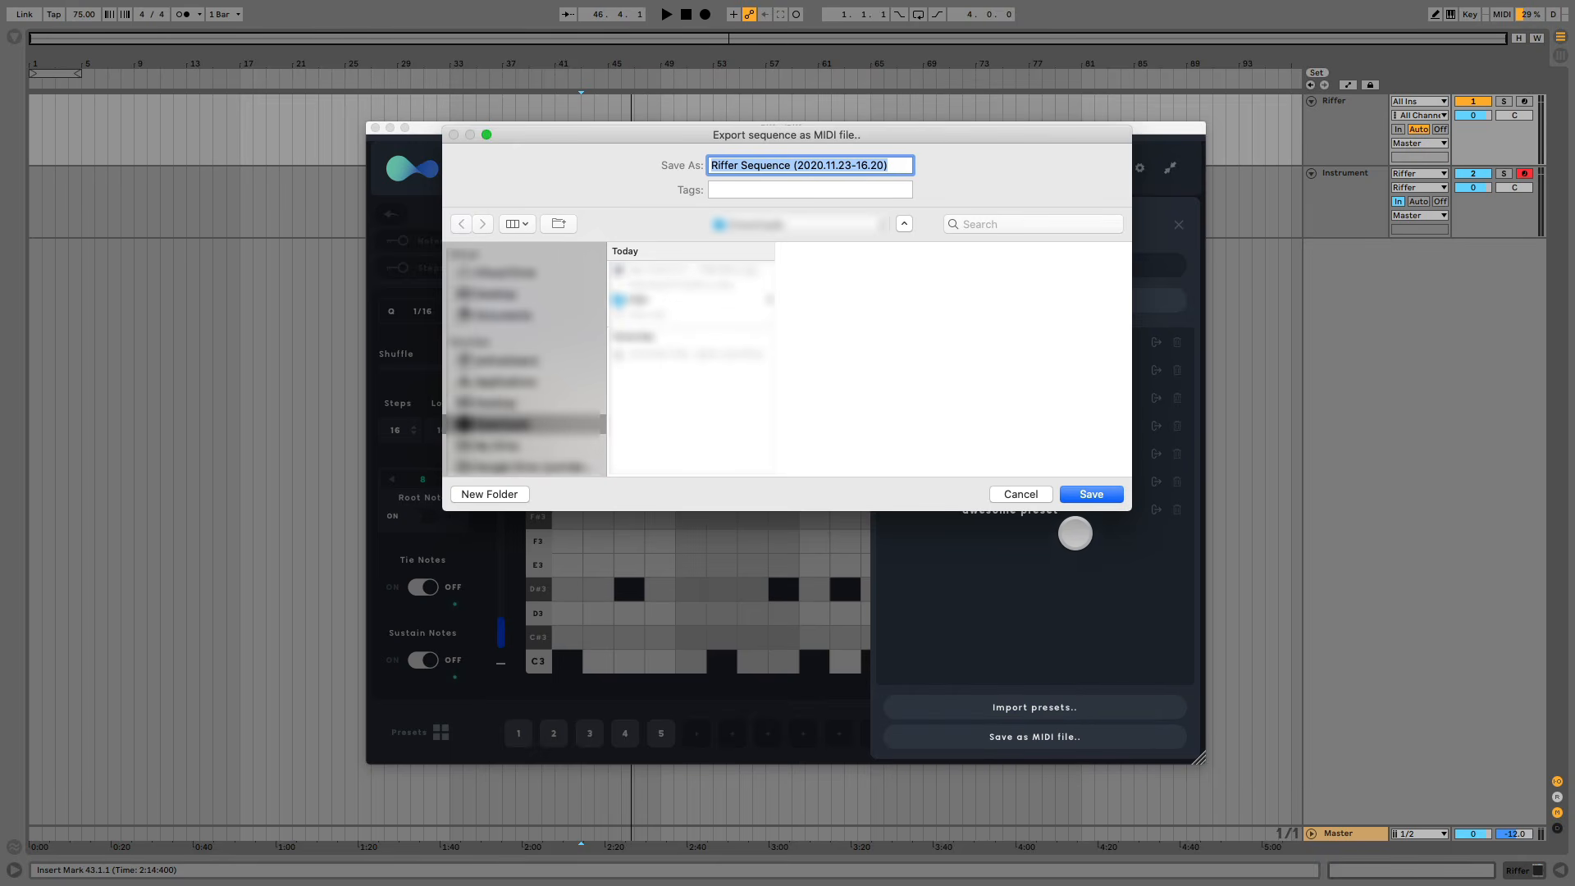
click(1077, 493)
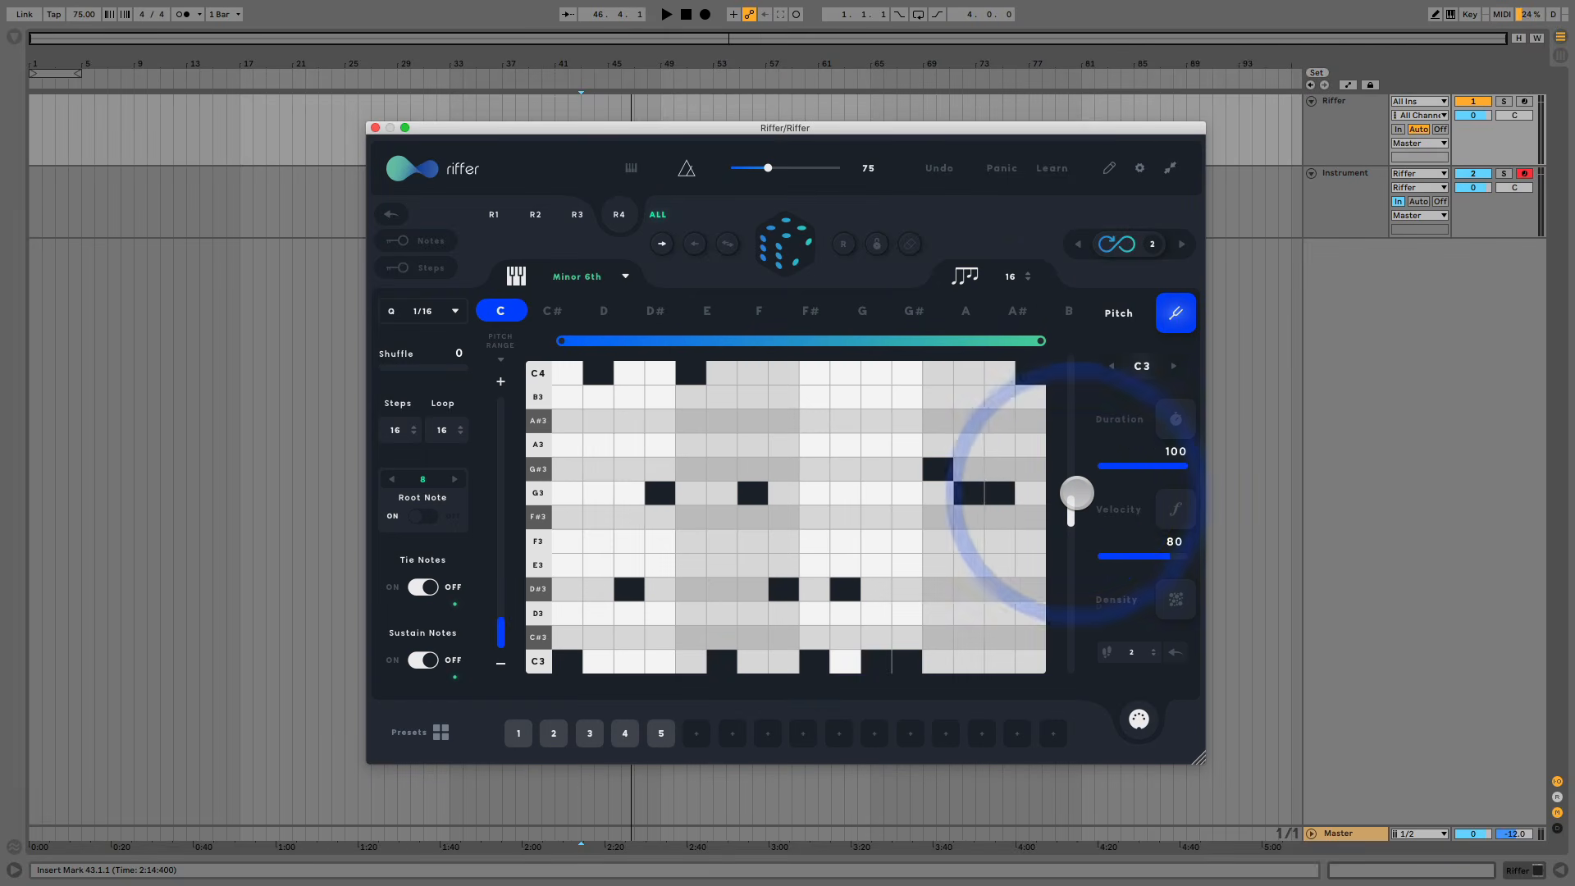
drag(1139, 719, 1237, 685)
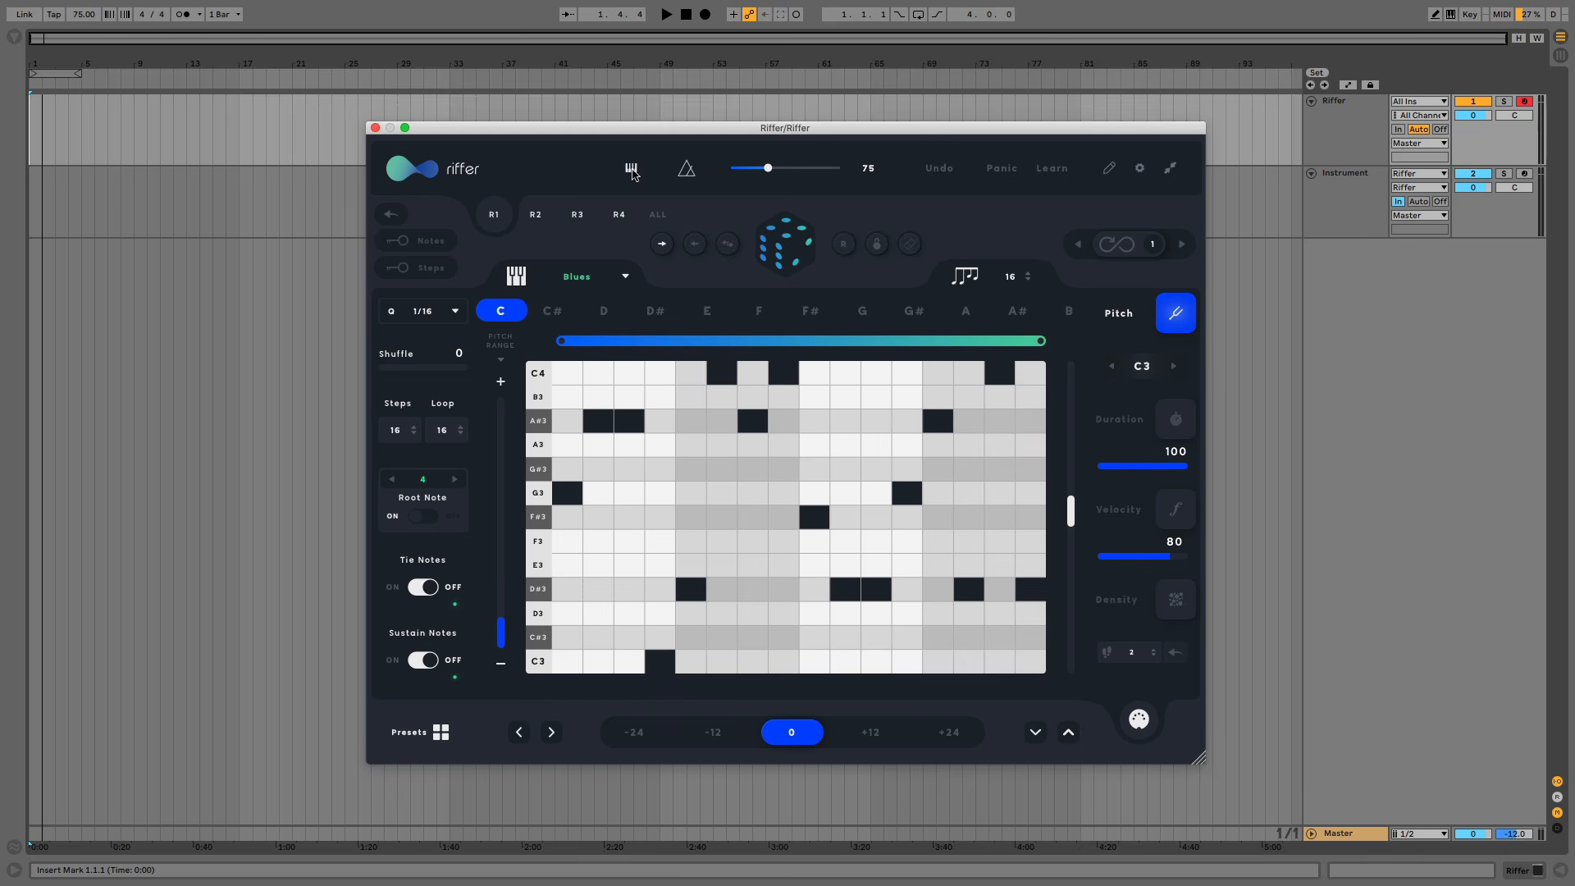
Step: Start playback of the Blues riff in slot R1
key(space)
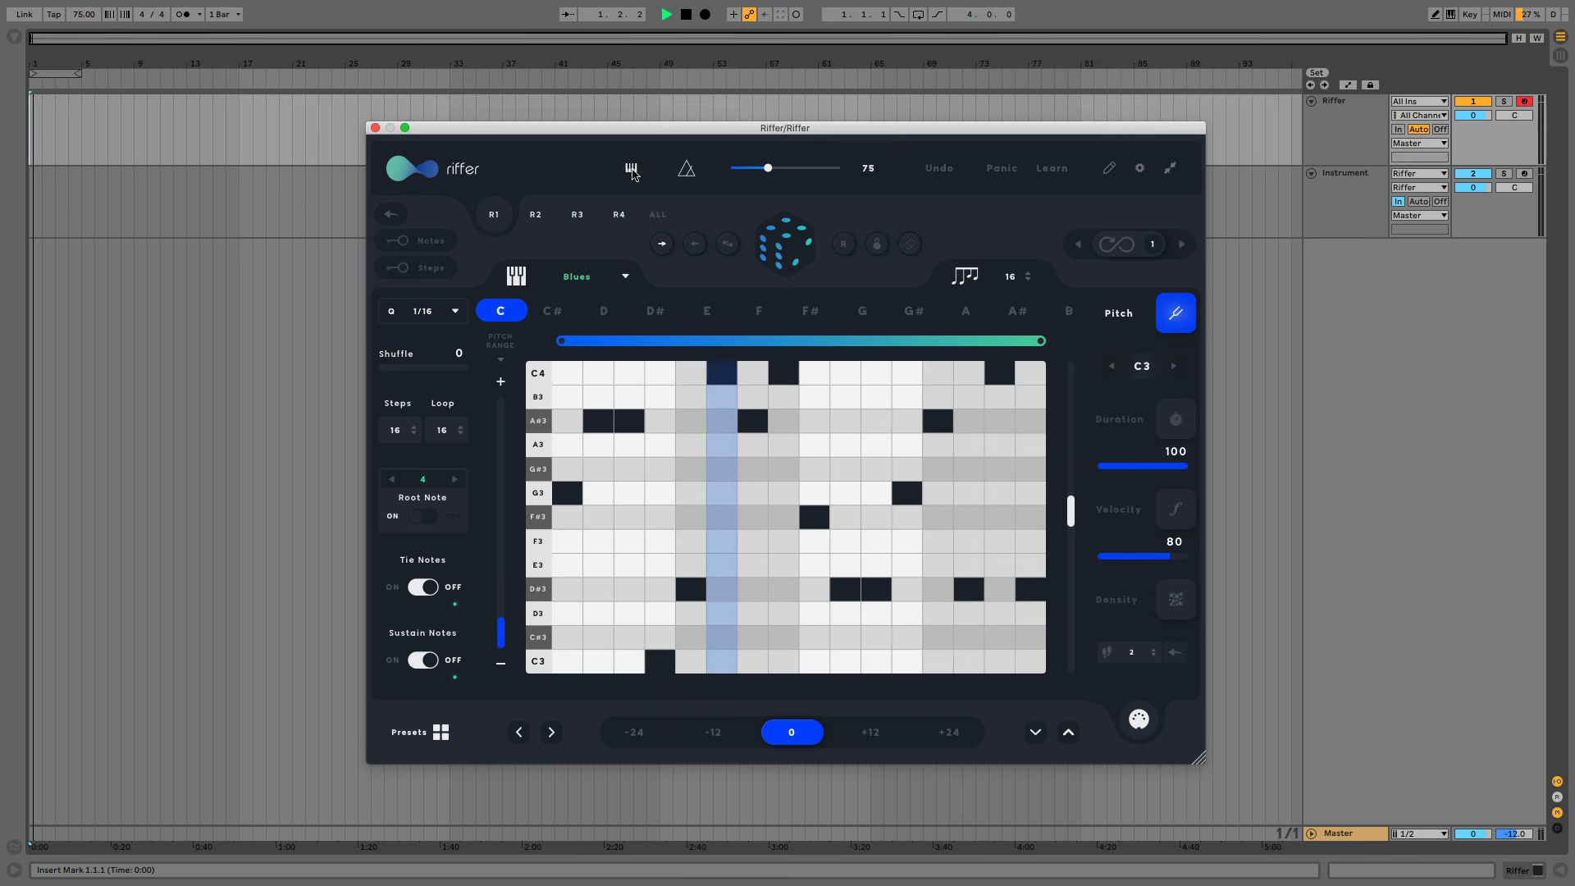